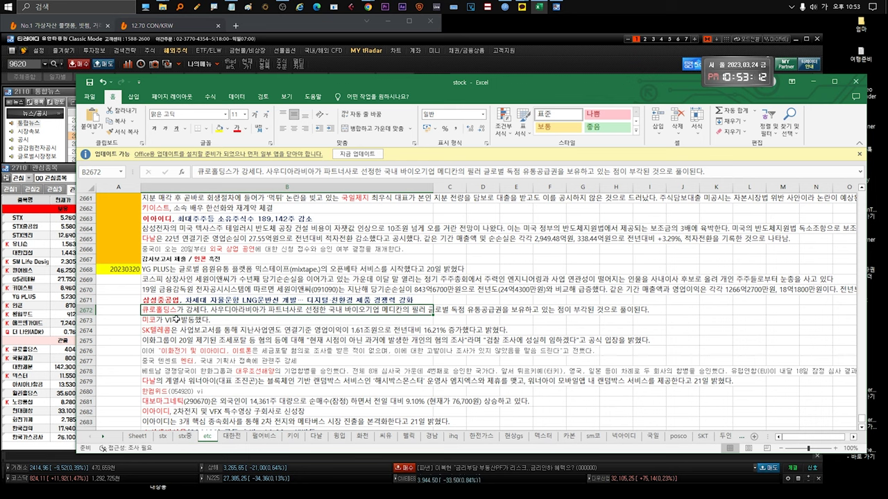
Read the news notes in B2673 to B2675 on 미코, SK텔레콤 and 이화그룹, highlighting the official statement on the tax evasion allegations
{"action": "left_click", "coordinate": [170, 320]}
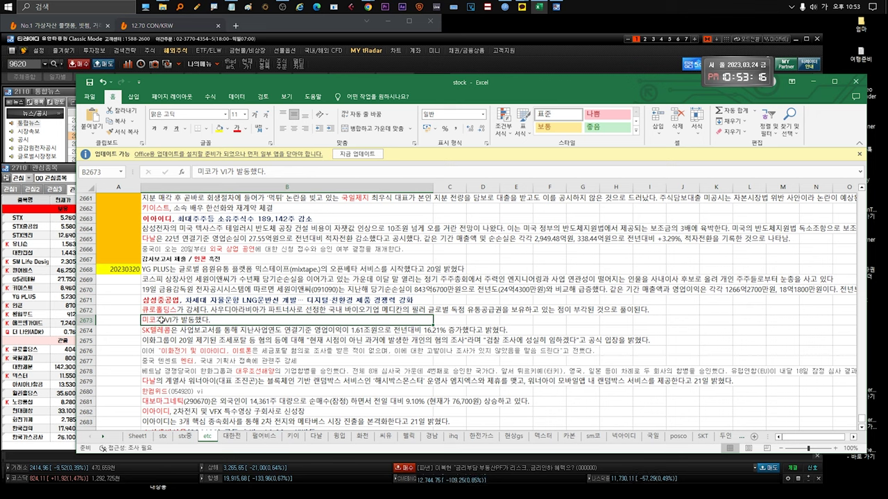
{"action": "left_click", "coordinate": [189, 331]}
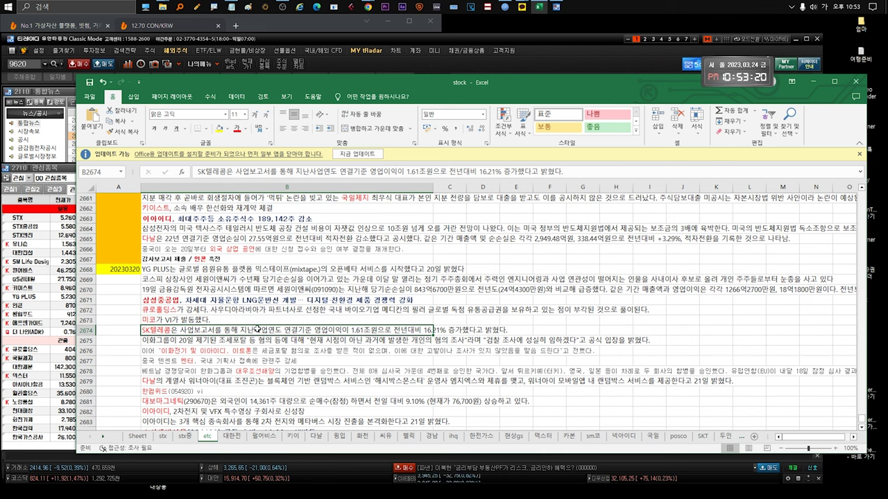
{"action": "double_click", "coordinate": [349, 331]}
{"action": "key", "text": "Return"}
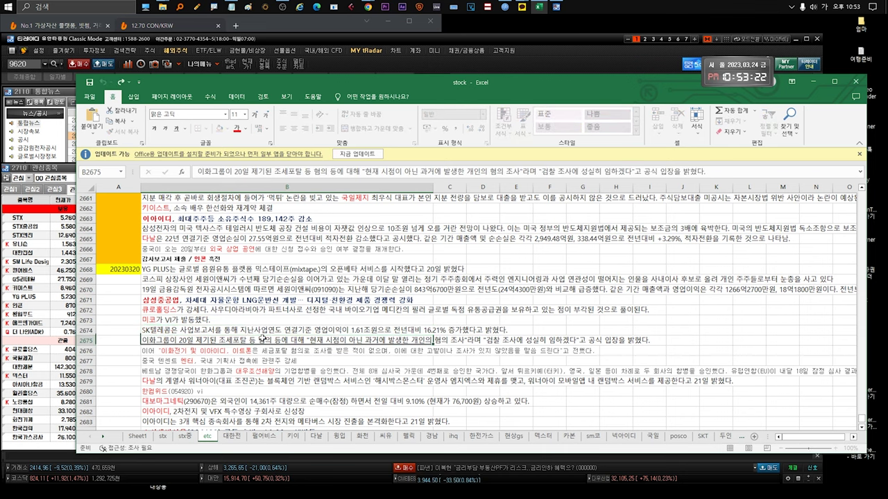
{"action": "double_click", "coordinate": [202, 340]}
{"action": "left_click_drag", "start_coordinate": [202, 340], "coordinate": [603, 341]}
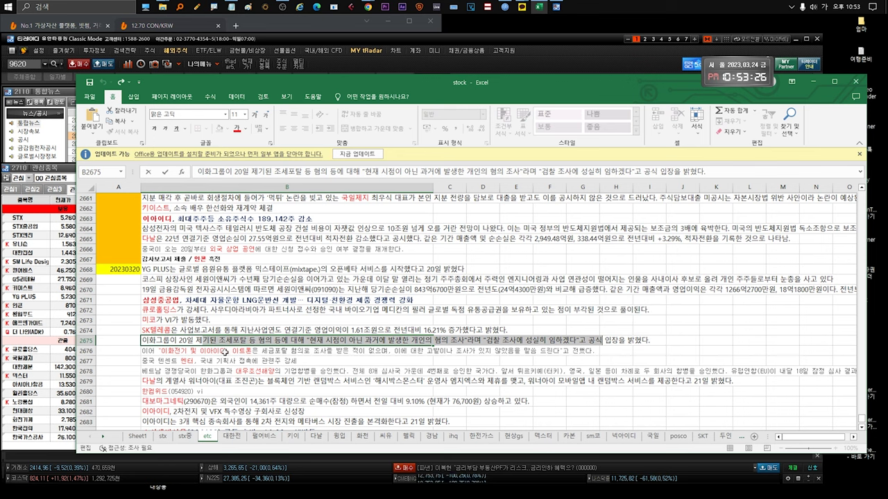
{"action": "key", "text": "Return"}
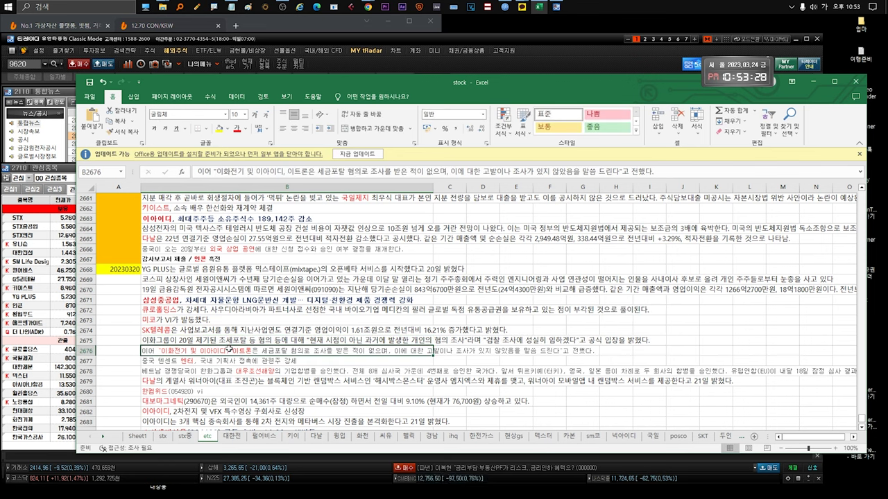
Check the 이큐셀 sales note in B2701 near the end of the list, and return to the 20230320 entries
{"action": "scroll", "coordinate": [229, 350], "scroll_direction": "down", "scroll_amount": 8}
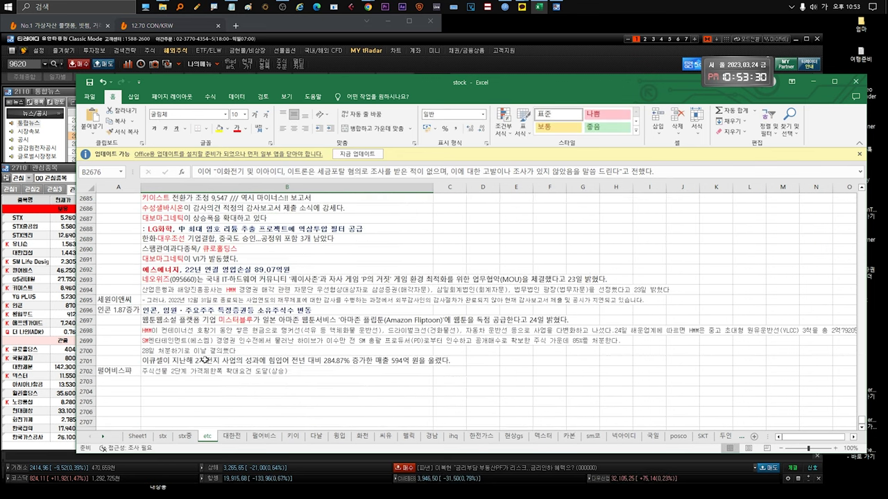
{"action": "left_click", "coordinate": [205, 359]}
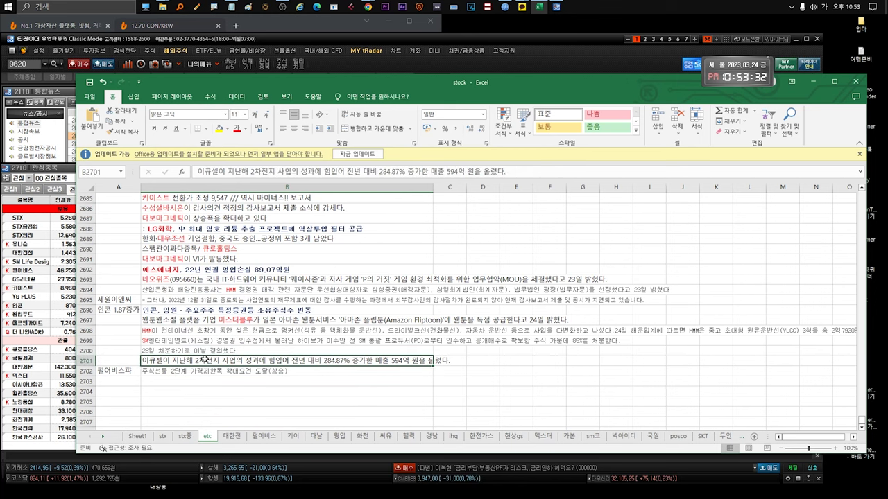
{"action": "scroll", "coordinate": [205, 359], "scroll_direction": "up", "scroll_amount": 8}
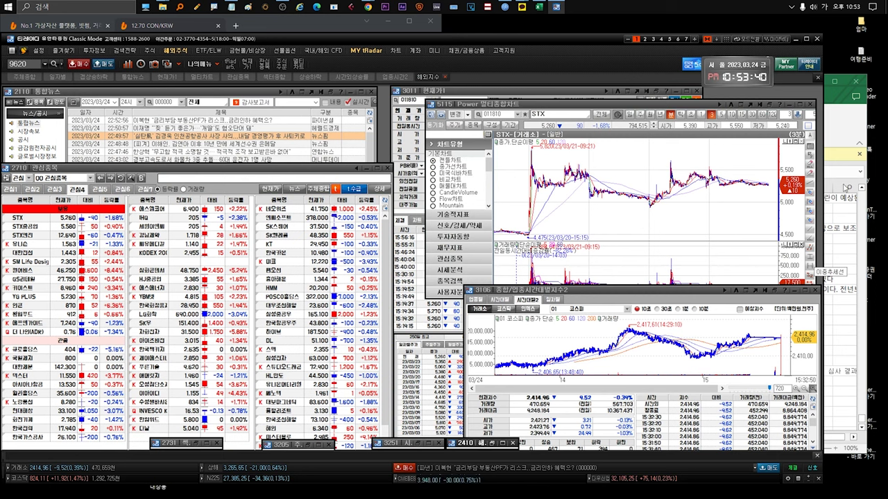
{"action": "left_click", "coordinate": [836, 120]}
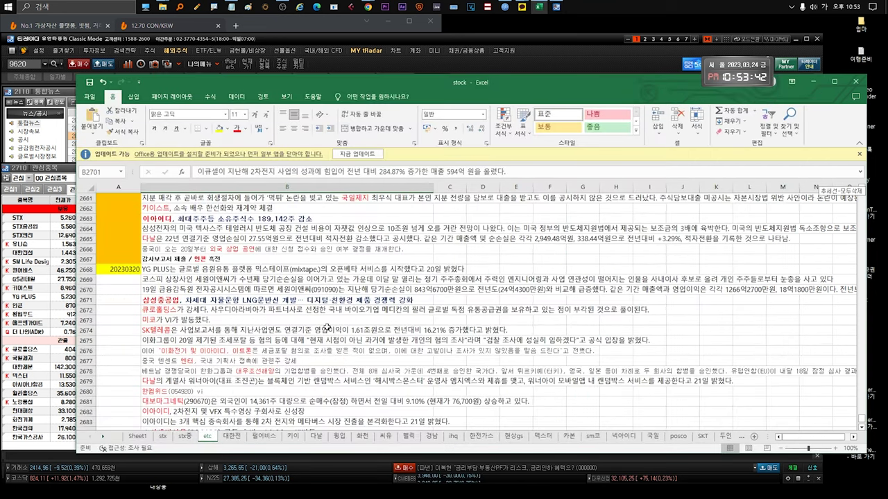
Read the notes in B2677 to B2679 on Tencent and entertainment stocks, the 대우조선해양 merger approval and 다날's affiliate
{"action": "left_click", "coordinate": [285, 362]}
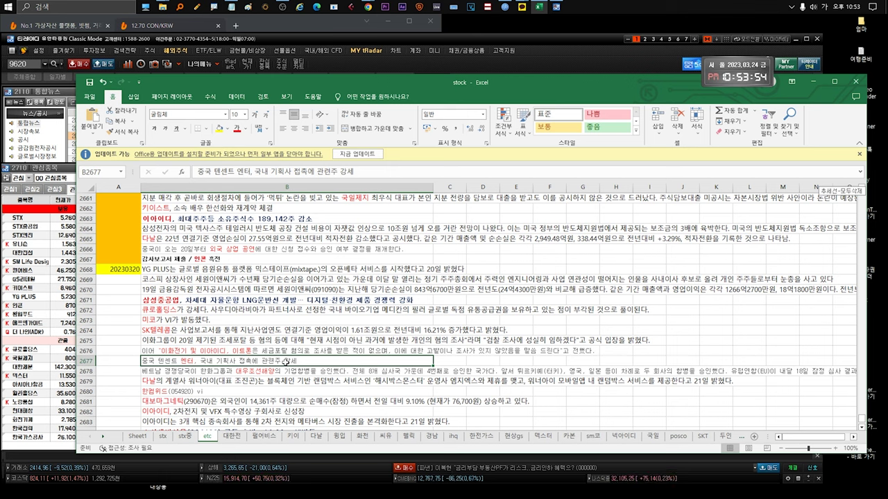
{"action": "left_click", "coordinate": [285, 369]}
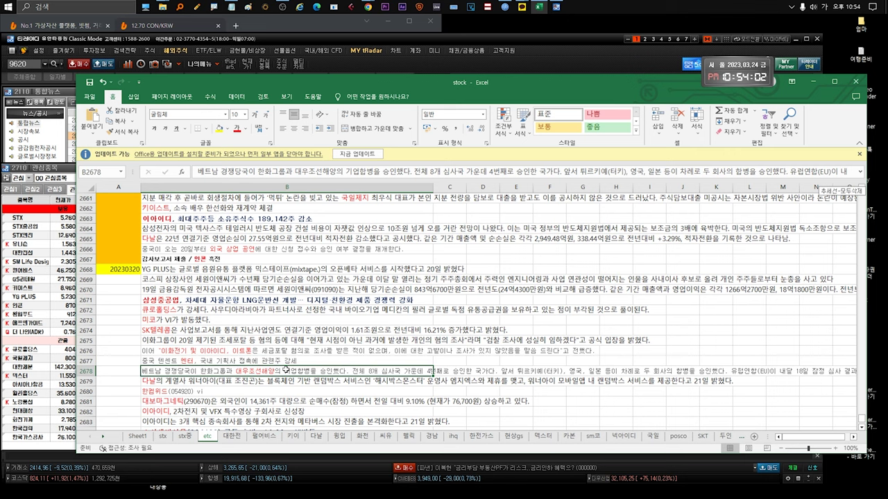
{"action": "left_click", "coordinate": [287, 380]}
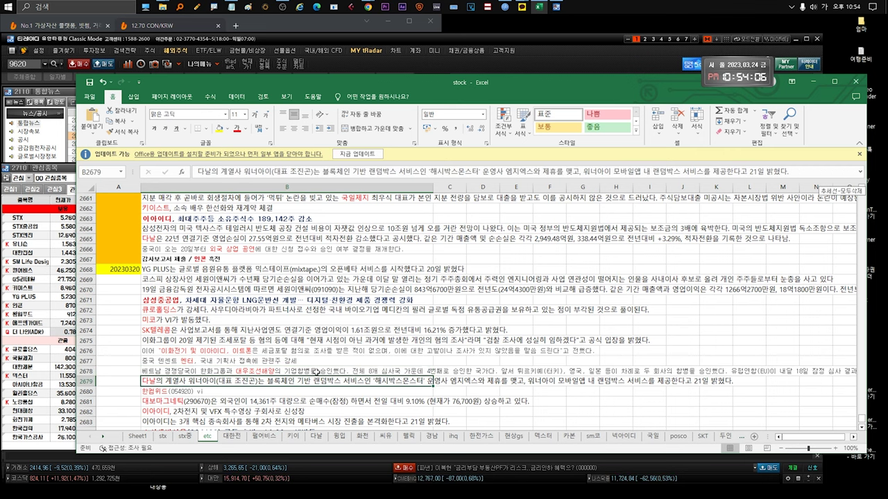
{"action": "scroll", "coordinate": [409, 366], "scroll_direction": "down", "scroll_amount": 2}
{"action": "scroll", "coordinate": [237, 411], "scroll_direction": "down", "scroll_amount": 1}
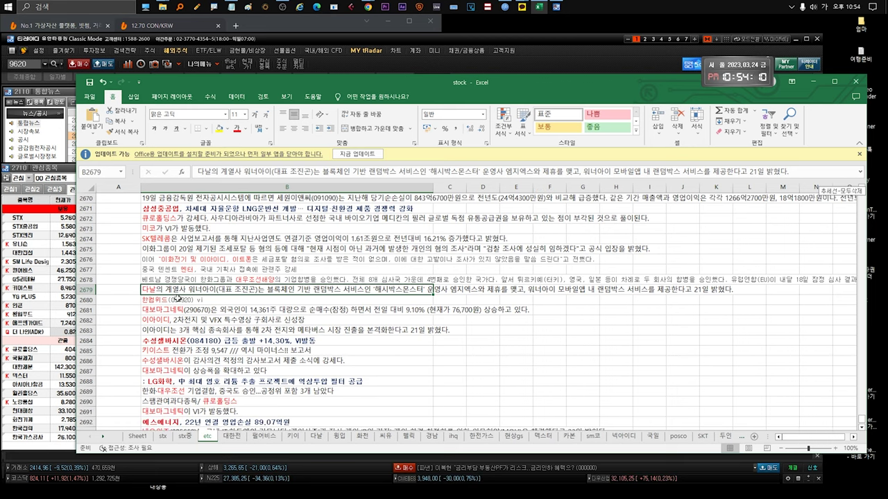
Review rows 2680 to 2683 on 한컴위드, 대보마그네틱 and 이아이디, highlighting the 대보마그네틱 foreign net-buying text
{"action": "left_click", "coordinate": [178, 298]}
{"action": "left_click", "coordinate": [184, 310]}
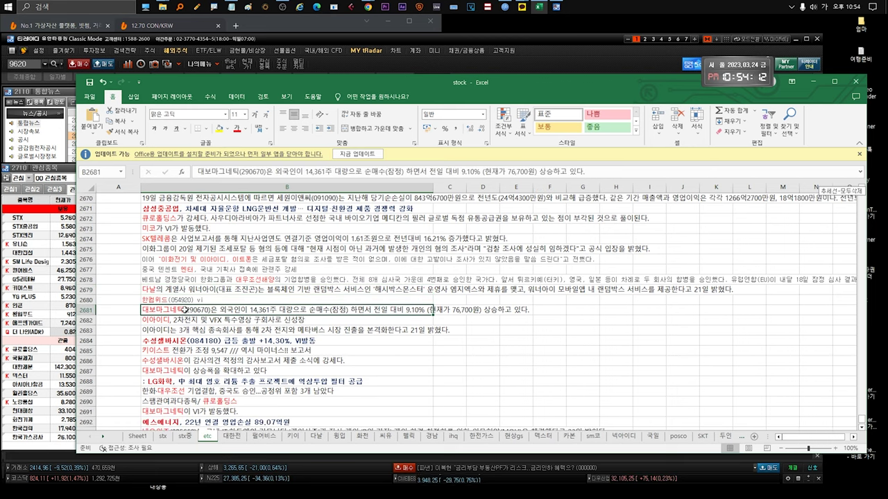
{"action": "double_click", "coordinate": [185, 310]}
{"action": "left_click_drag", "start_coordinate": [373, 310], "coordinate": [119, 313]}
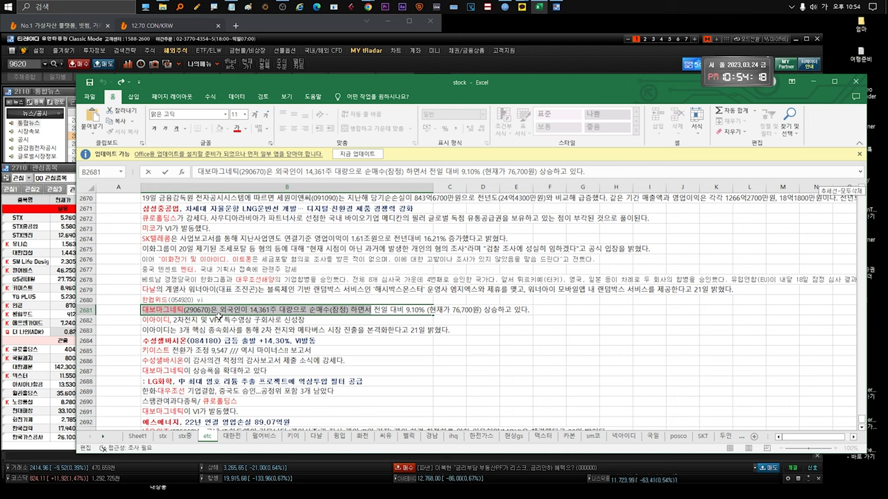
{"action": "left_click", "coordinate": [219, 320]}
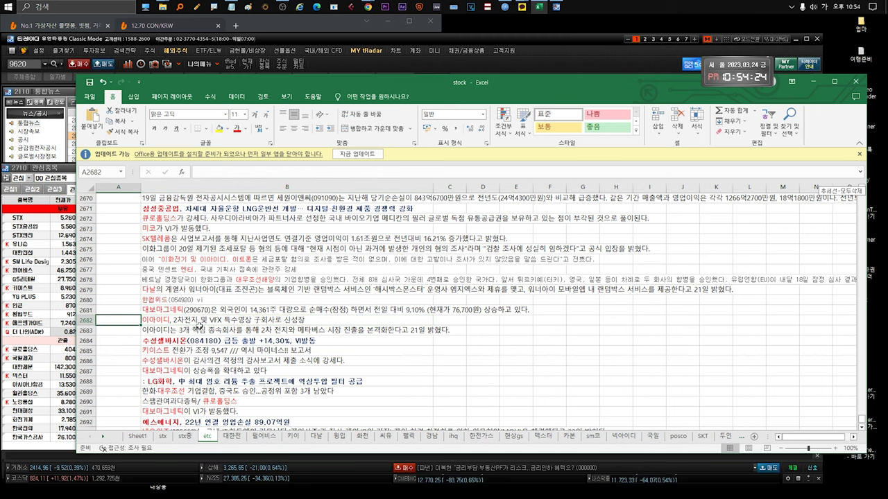
{"action": "left_click", "coordinate": [219, 327]}
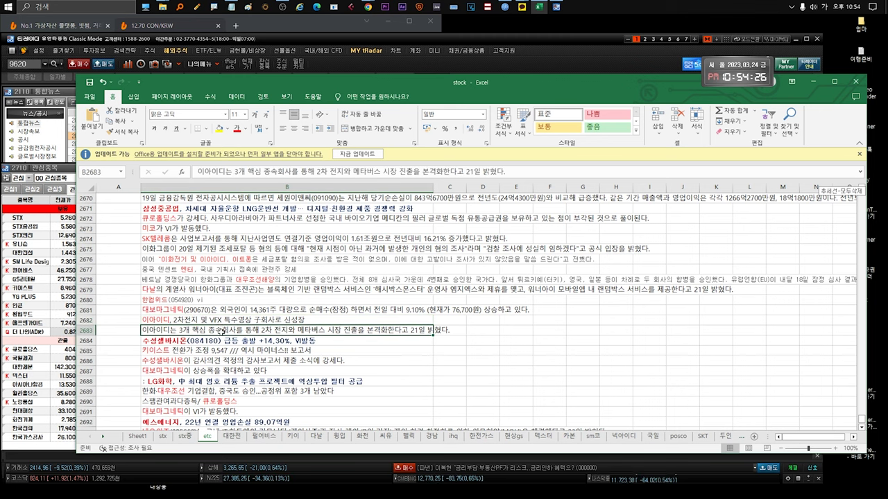
Examine the 수성샐바시온 surge note in B2684 and the 키이스트 conversion price note in B2685, highlighting the latter's text from the price onward
{"action": "left_click", "coordinate": [223, 340]}
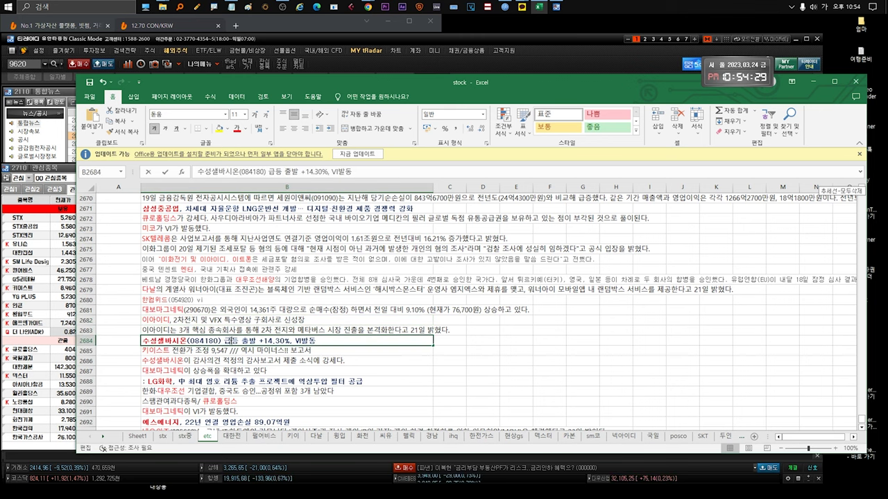
{"action": "double_click", "coordinate": [226, 342]}
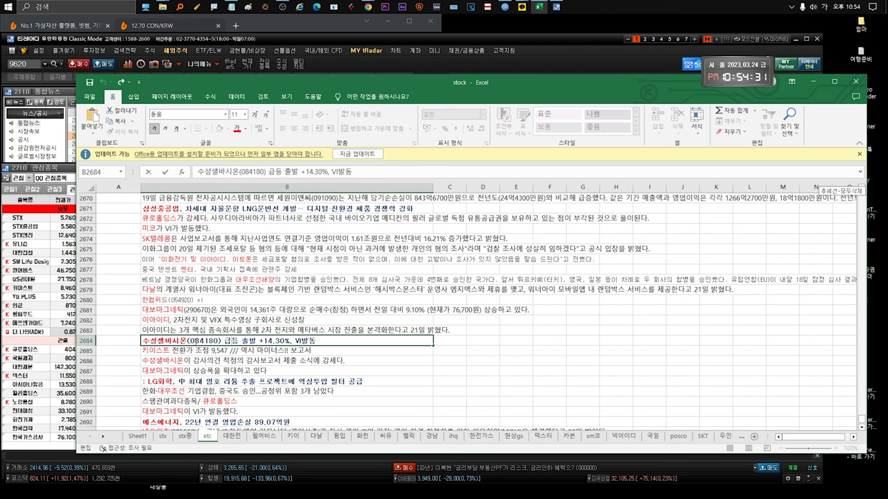
{"action": "scroll", "coordinate": [173, 287], "scroll_direction": "down", "scroll_amount": 2}
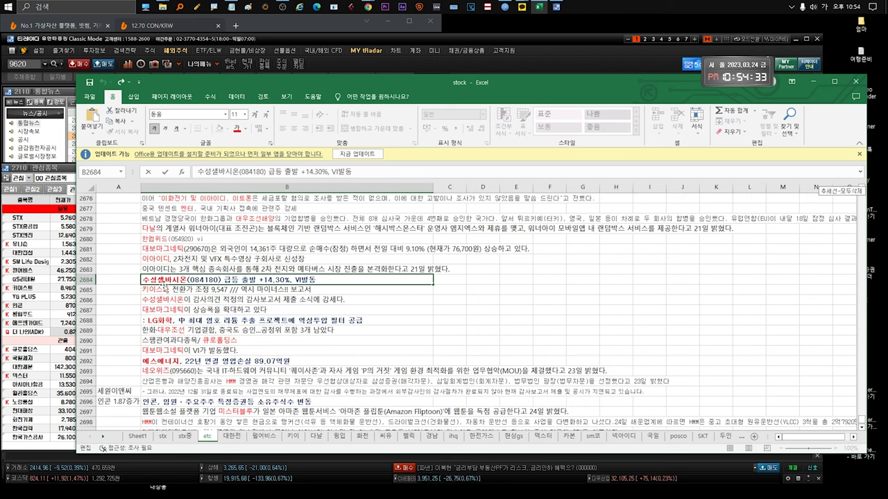
{"action": "left_click", "coordinate": [191, 288]}
{"action": "double_click", "coordinate": [207, 290]}
{"action": "left_click_drag", "start_coordinate": [215, 290], "coordinate": [426, 288]}
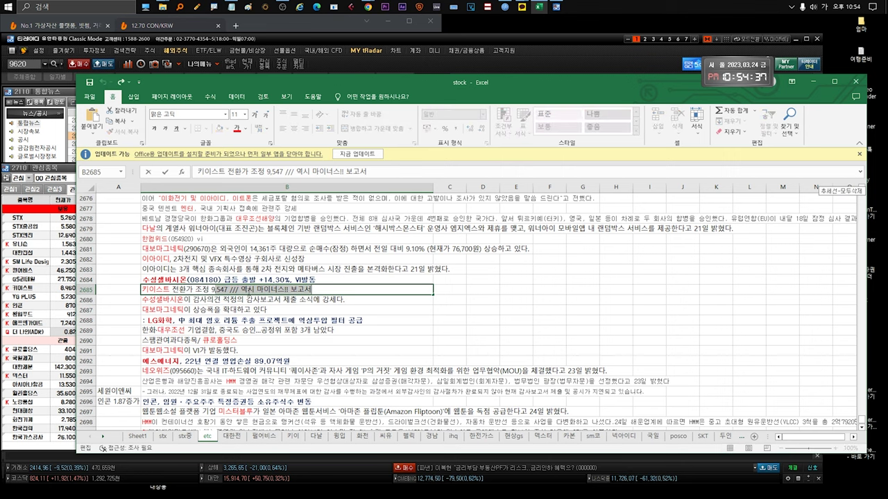
{"action": "key", "text": "Escape"}
{"action": "key", "text": "Down"}
{"action": "key", "text": "Down"}
{"action": "left_click", "coordinate": [204, 297]}
{"action": "left_click", "coordinate": [206, 290]}
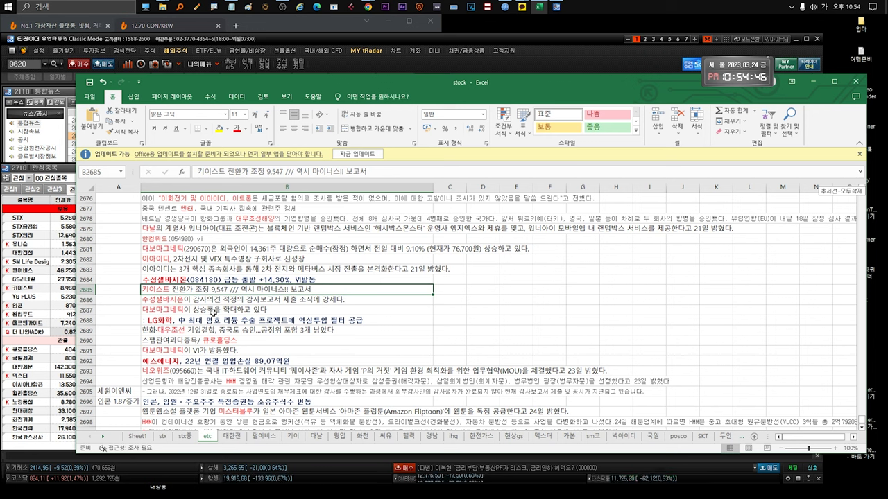
Read the 수성샐바시온 note in B2686 and highlight the part about submitting the audit report
{"action": "key", "text": "Down"}
{"action": "double_click", "coordinate": [202, 300]}
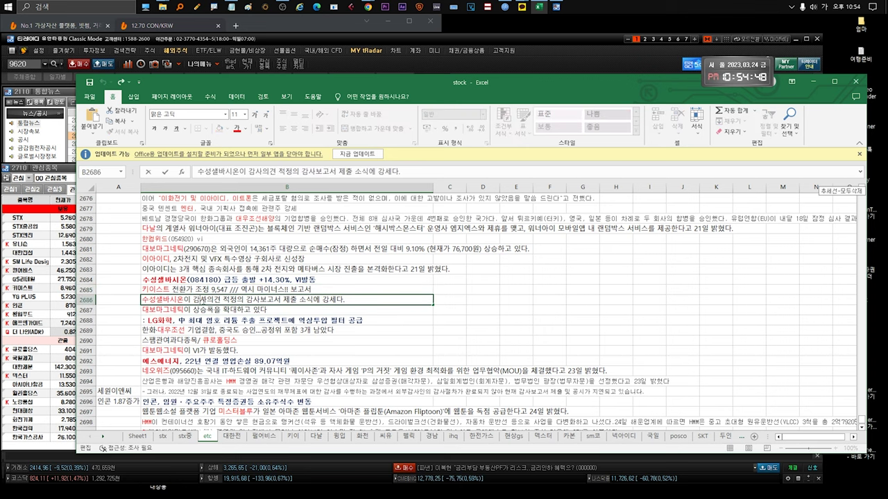
{"action": "left_click_drag", "start_coordinate": [223, 301], "coordinate": [346, 301]}
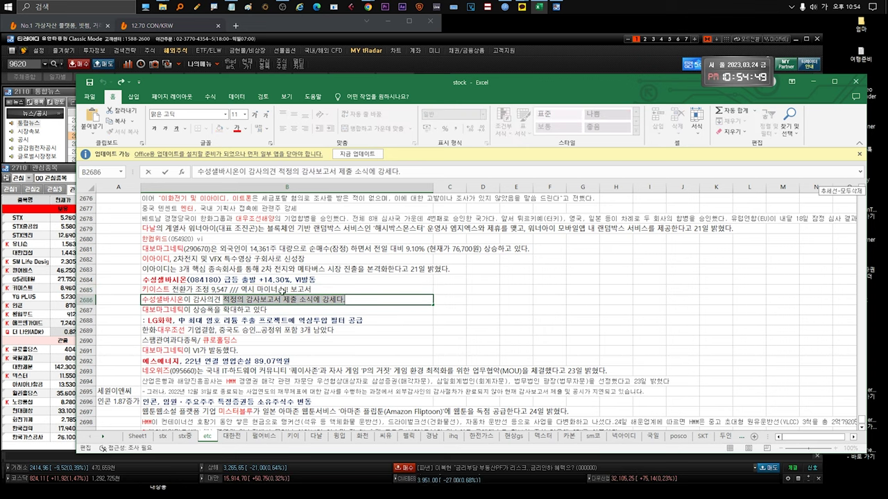
{"action": "left_click", "coordinate": [221, 279]}
{"action": "left_click", "coordinate": [206, 301]}
Review the 대보마그네틱 note in B2687 and the LG화학 lithium extraction note in B2688, highlighting their key phrases
{"action": "left_click", "coordinate": [205, 310]}
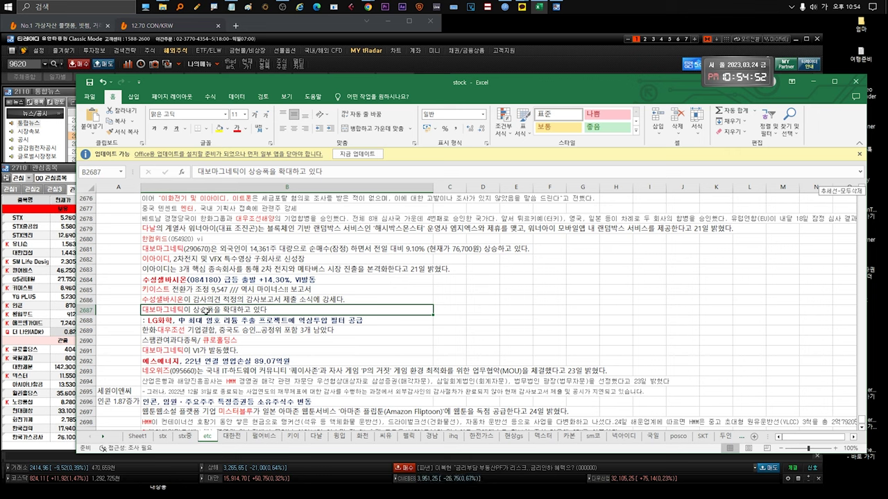
{"action": "double_click", "coordinate": [206, 312]}
{"action": "left_click_drag", "start_coordinate": [237, 311], "coordinate": [142, 311]}
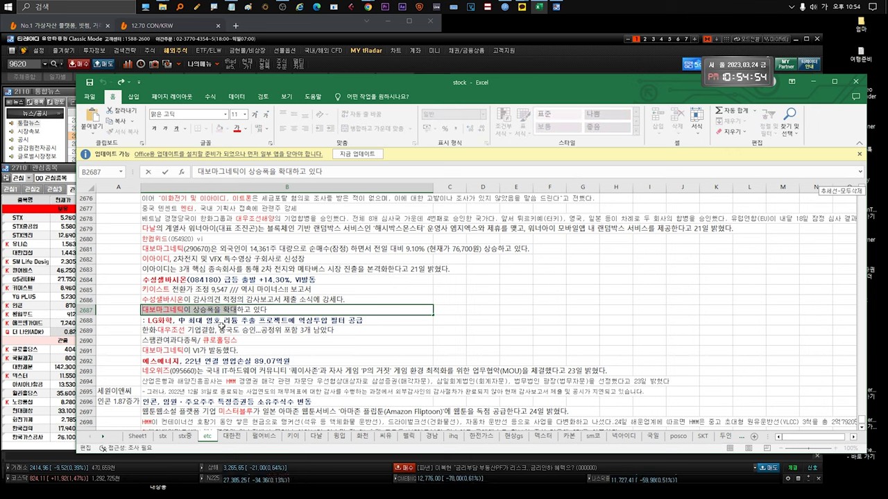
{"action": "double_click", "coordinate": [221, 324]}
{"action": "left_click_drag", "start_coordinate": [195, 320], "coordinate": [286, 321]}
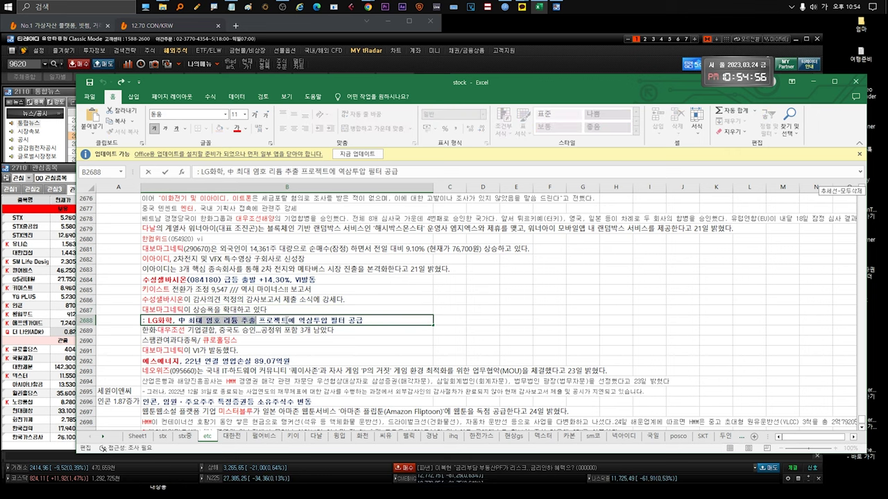
{"action": "key", "text": "Return"}
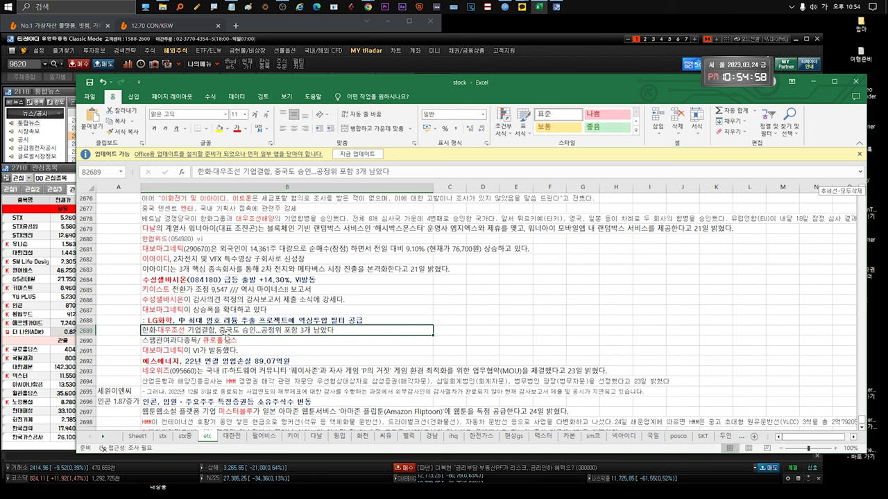
Read the 큐로홀딩스 spam involvement note in B2690 and highlight its text
{"action": "left_click", "coordinate": [221, 341]}
{"action": "double_click", "coordinate": [221, 341]}
{"action": "left_click_drag", "start_coordinate": [237, 341], "coordinate": [136, 341]}
{"action": "key", "text": "Return"}
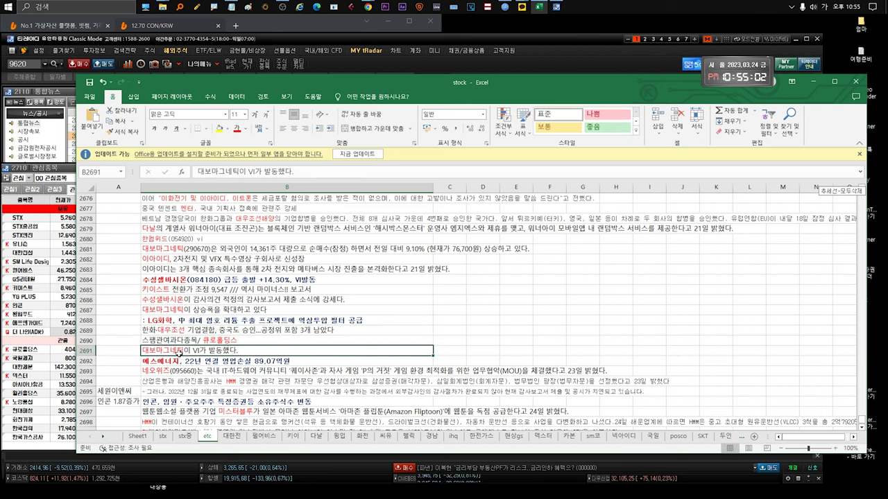
Examine the 에스에너지 operating loss note in B2692 and the 네오위즈 business agreement note in B2693
{"action": "left_click", "coordinate": [180, 369]}
{"action": "left_click", "coordinate": [193, 362]}
{"action": "scroll", "coordinate": [193, 361], "scroll_direction": "down", "scroll_amount": 1}
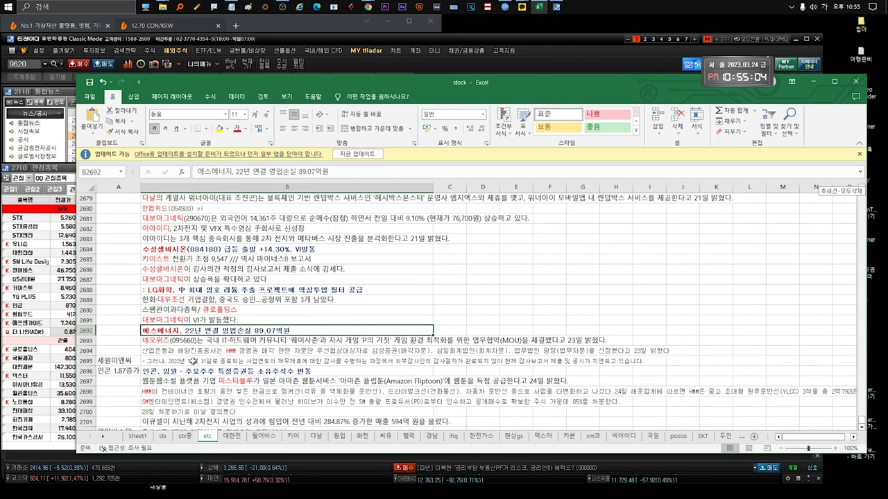
{"action": "left_click", "coordinate": [197, 350]}
{"action": "left_click", "coordinate": [254, 342]}
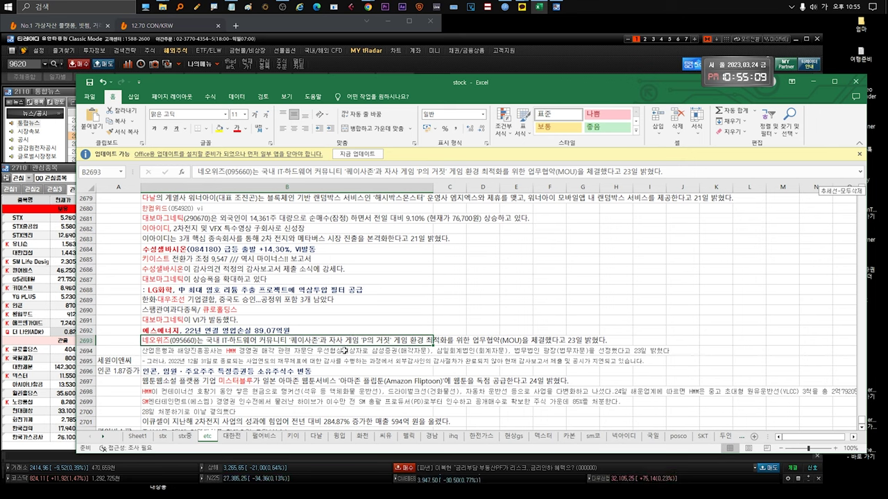
Review the HMM sale advisers note in B2694 and the 인콘 shareholding change note with its label in row 2696
{"action": "left_click", "coordinate": [343, 353]}
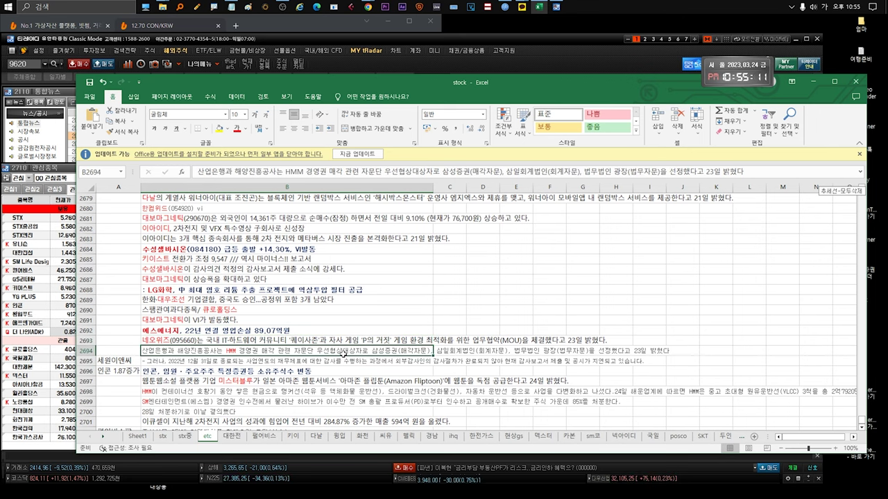
{"action": "scroll", "coordinate": [344, 354], "scroll_direction": "down", "scroll_amount": 1}
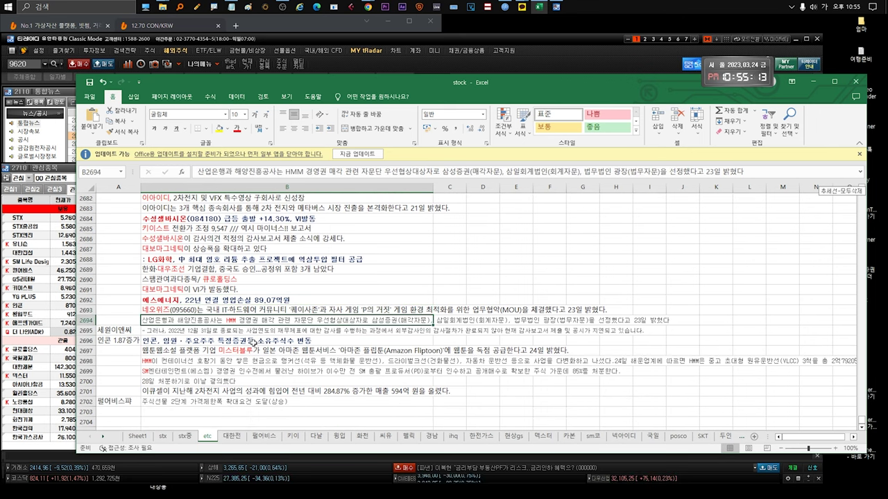
{"action": "left_click", "coordinate": [258, 341]}
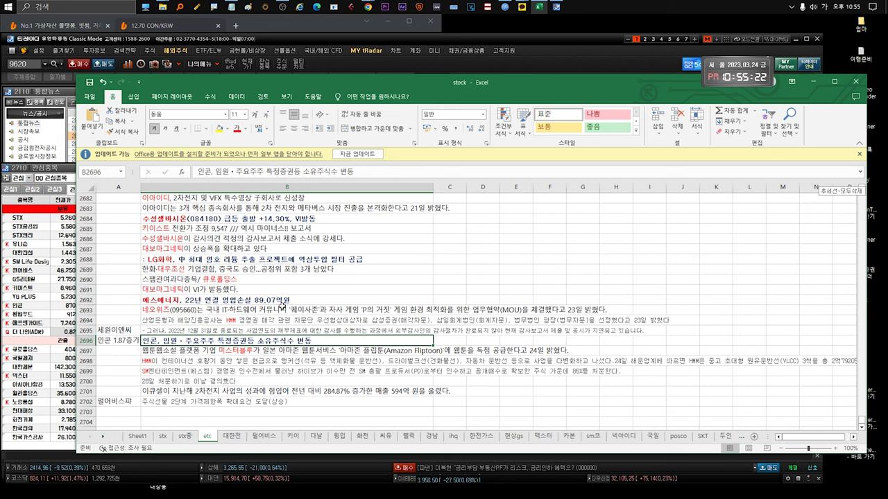
{"action": "left_click", "coordinate": [128, 340]}
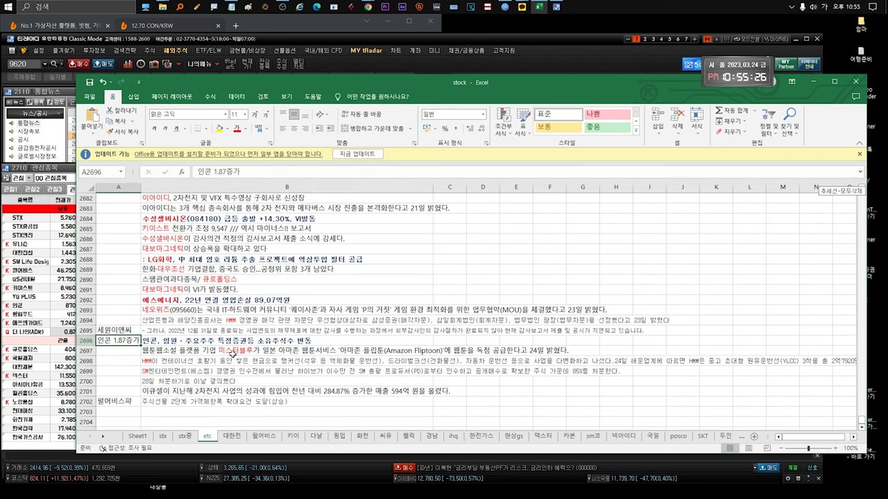
Review the 미스터블루 Amazon Fliptoon webtoon supply note in B2697 and the HMM business diversification note in B2698
{"action": "left_click", "coordinate": [251, 353]}
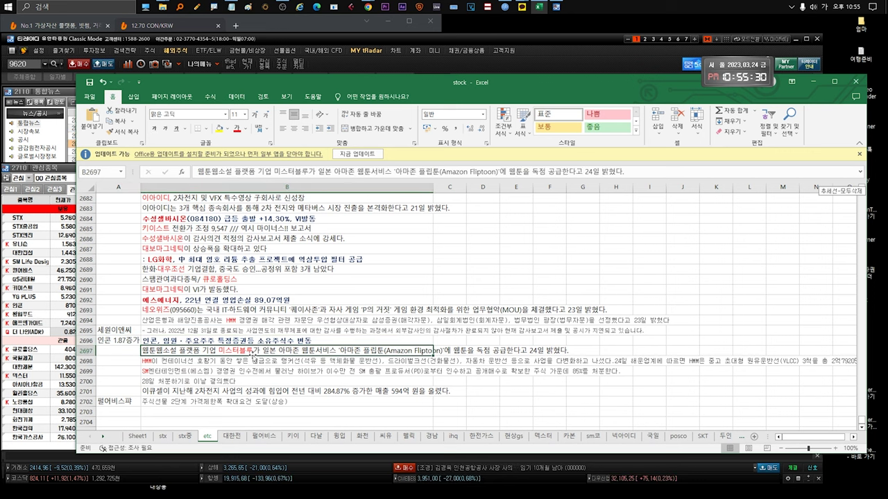
{"action": "left_click", "coordinate": [286, 361]}
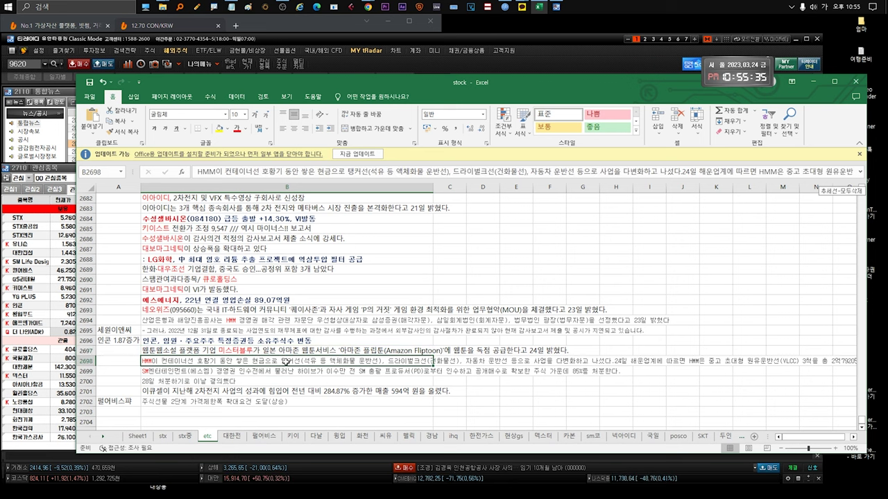
Review the SM엔터테인먼트 note about 하이브 disposing of its shares in B2699 and highlight its text
{"action": "left_click", "coordinate": [182, 373]}
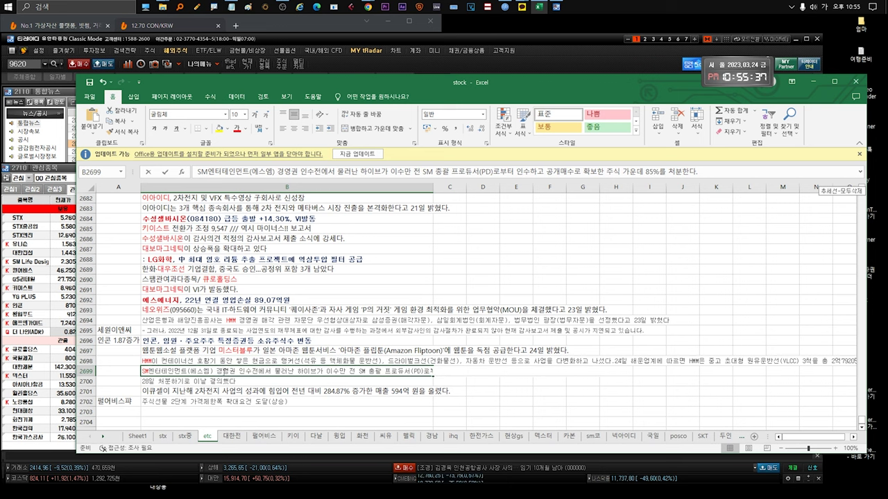
{"action": "double_click", "coordinate": [220, 372]}
{"action": "key", "text": "Escape"}
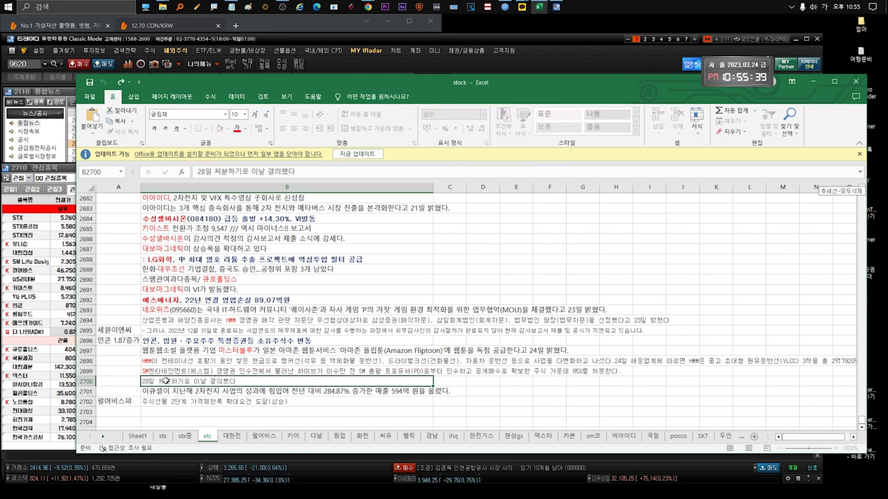
{"action": "double_click", "coordinate": [188, 371]}
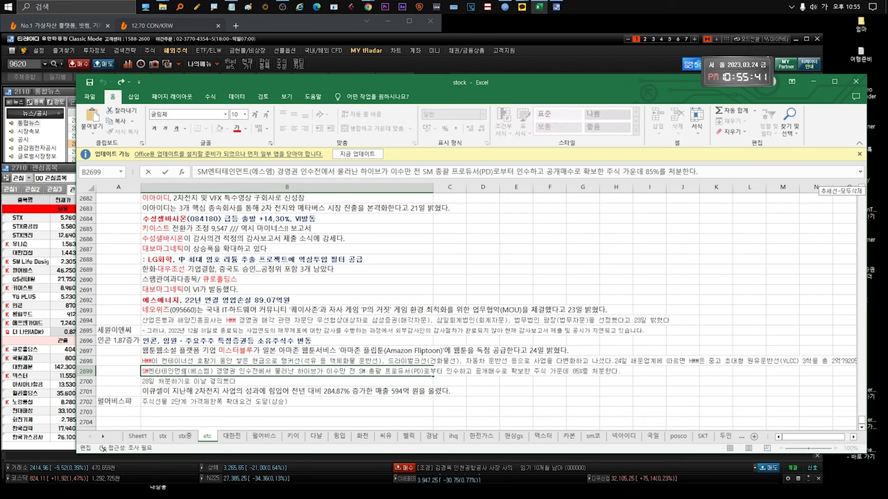
{"action": "left_click_drag", "start_coordinate": [187, 372], "coordinate": [699, 374]}
{"action": "left_click", "coordinate": [258, 379]}
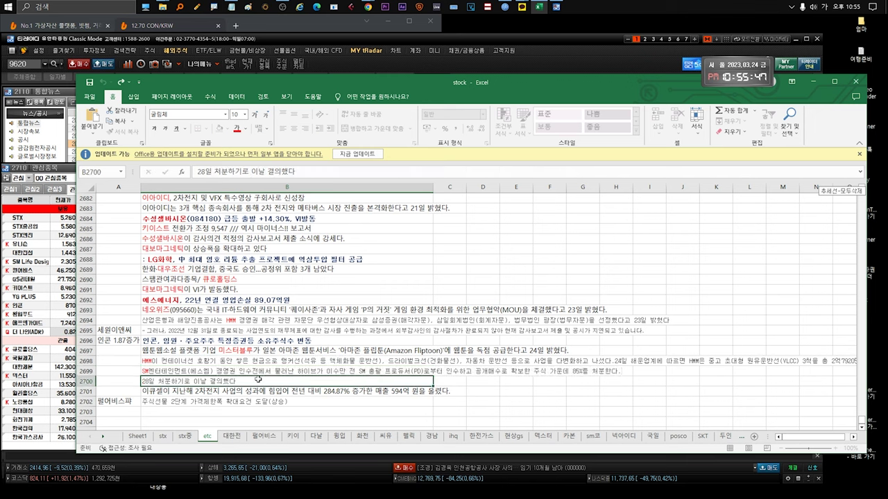
Examine the 하이브 share disposal wording in B2699 again together with its continuation about the 28th in B2700
{"action": "double_click", "coordinate": [247, 373]}
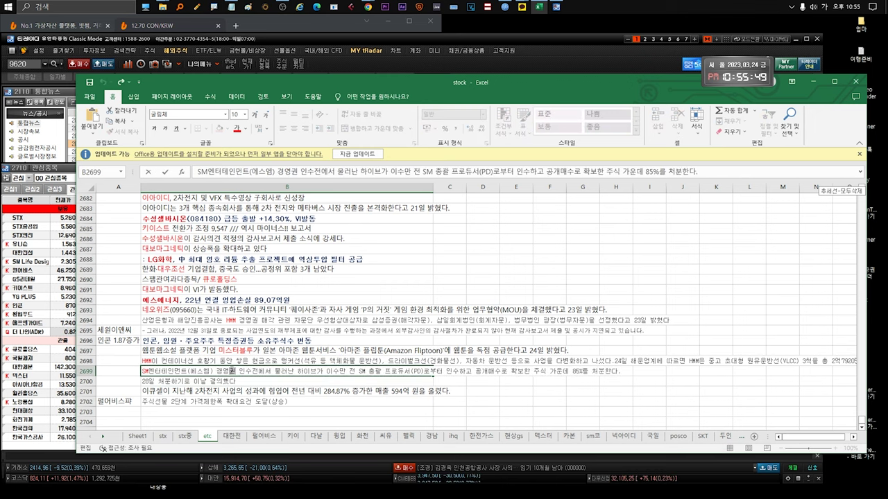
{"action": "left_click", "coordinate": [209, 380]}
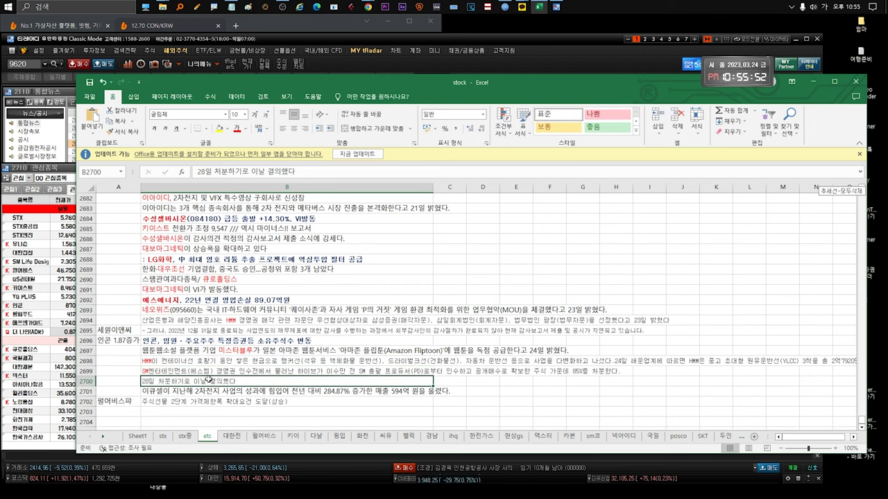
{"action": "left_click_drag", "start_coordinate": [209, 381], "coordinate": [229, 381]}
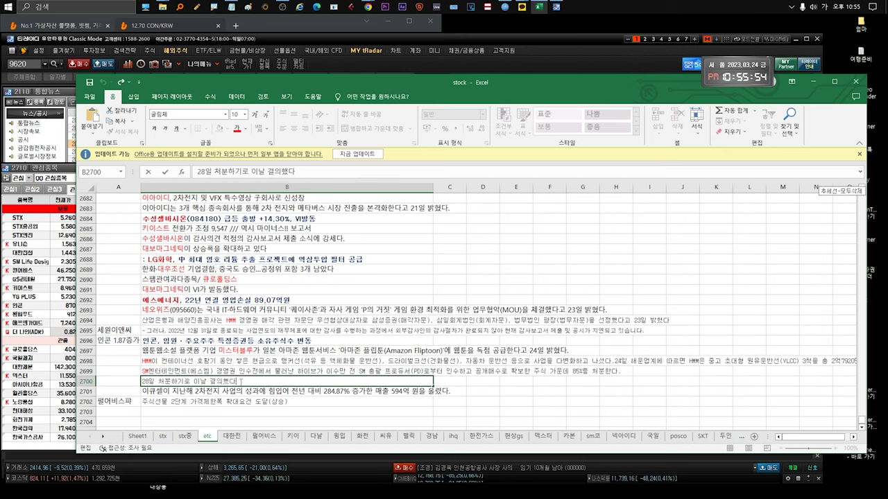
{"action": "left_click", "coordinate": [201, 373]}
{"action": "left_click", "coordinate": [204, 381]}
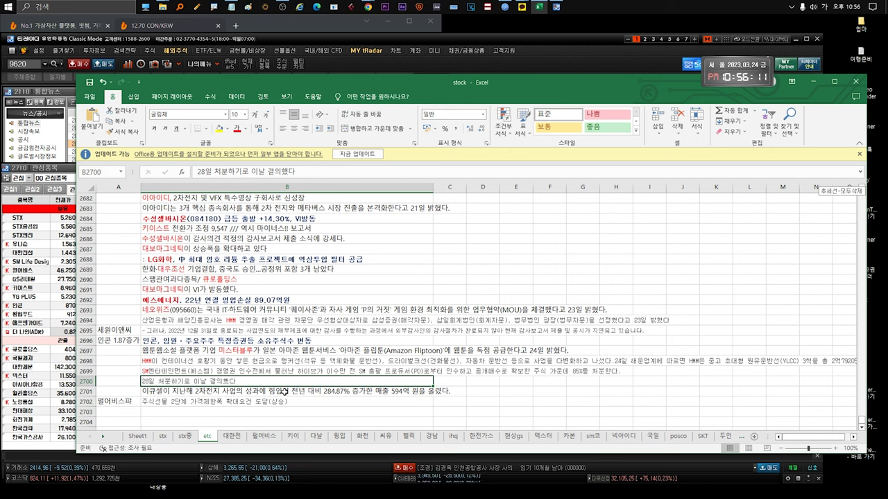
Review the 이큐셀 sales growth note in B2701 and the 펄어비스 stock futures price-limit note with its label in row 2702
{"action": "left_click", "coordinate": [283, 391]}
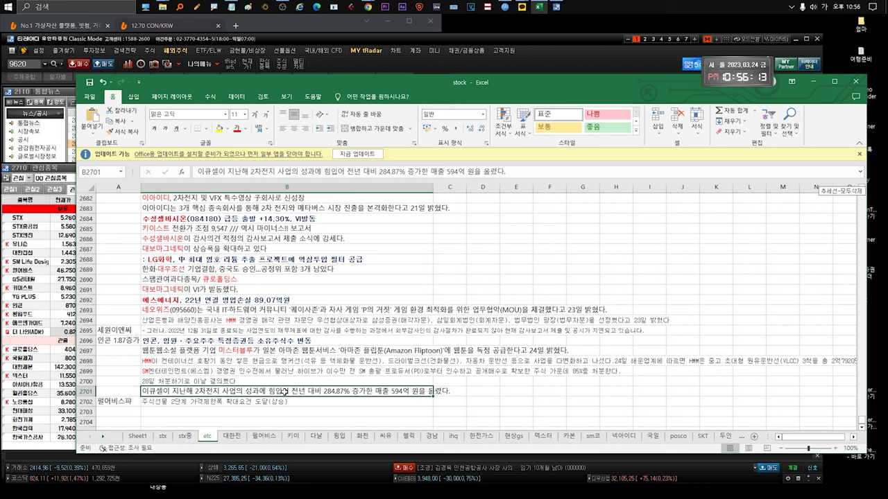
{"action": "left_click", "coordinate": [233, 401]}
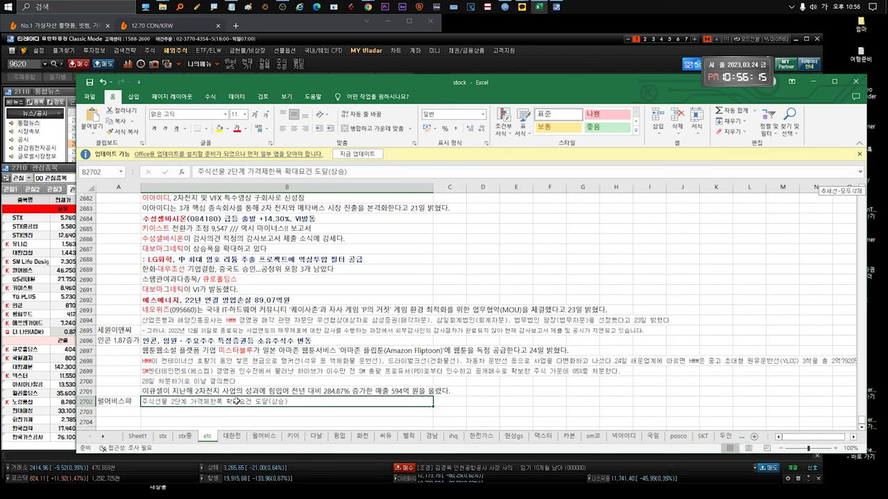
{"action": "left_click", "coordinate": [132, 403]}
{"action": "left_click", "coordinate": [182, 402]}
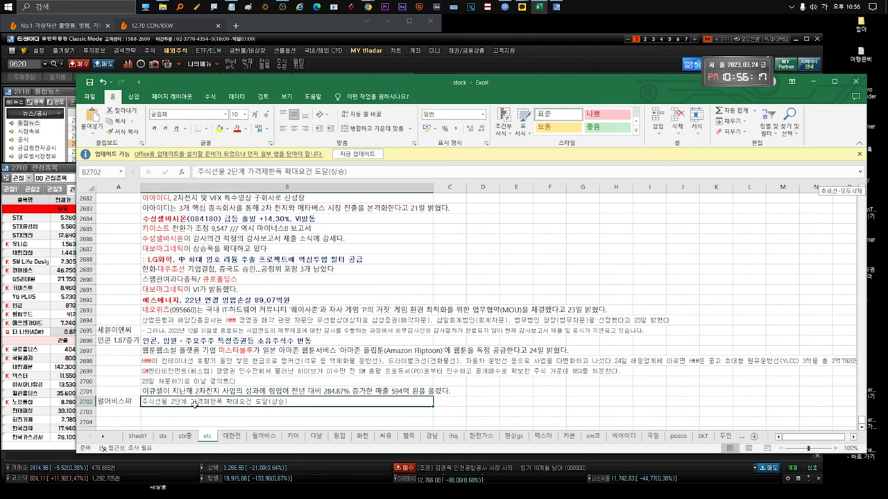
{"action": "double_click", "coordinate": [295, 402]}
{"action": "left_click", "coordinate": [121, 402]}
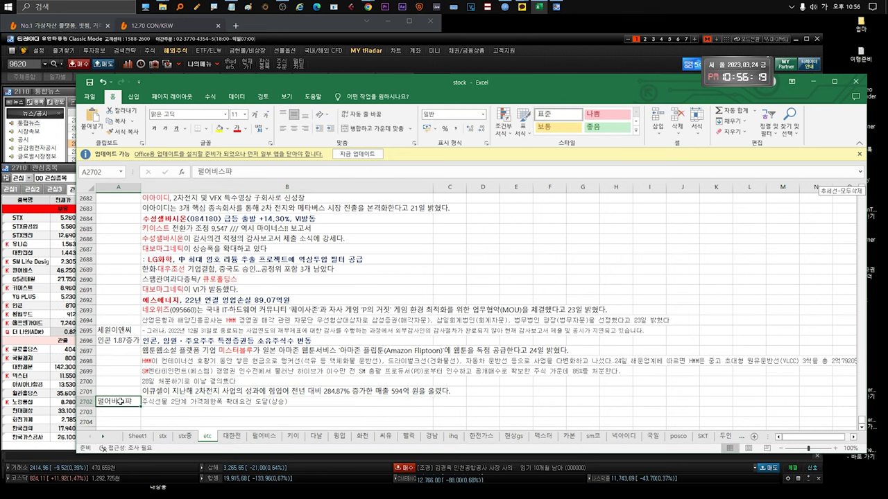
Switch to the 티레이더 trading program, maximize the 관심종목 watchlist window and select STX
{"action": "left_click", "coordinate": [30, 272]}
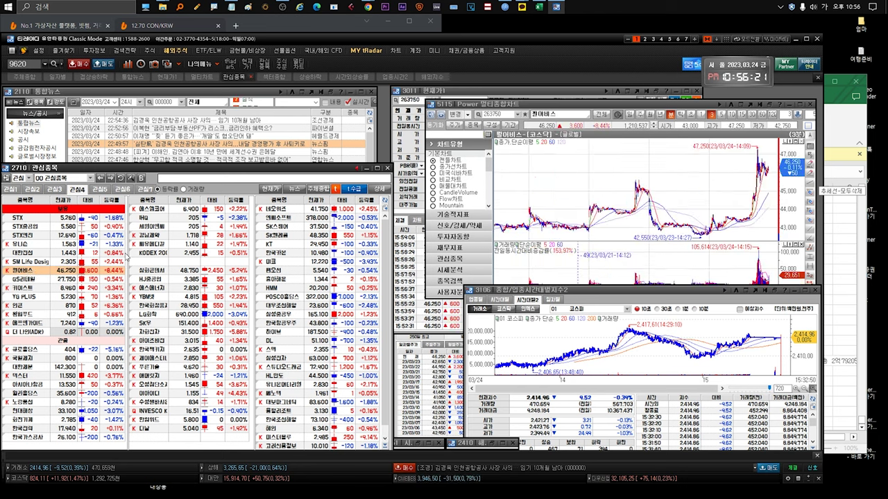
{"action": "left_click", "coordinate": [376, 169]}
{"action": "left_click", "coordinate": [48, 137]}
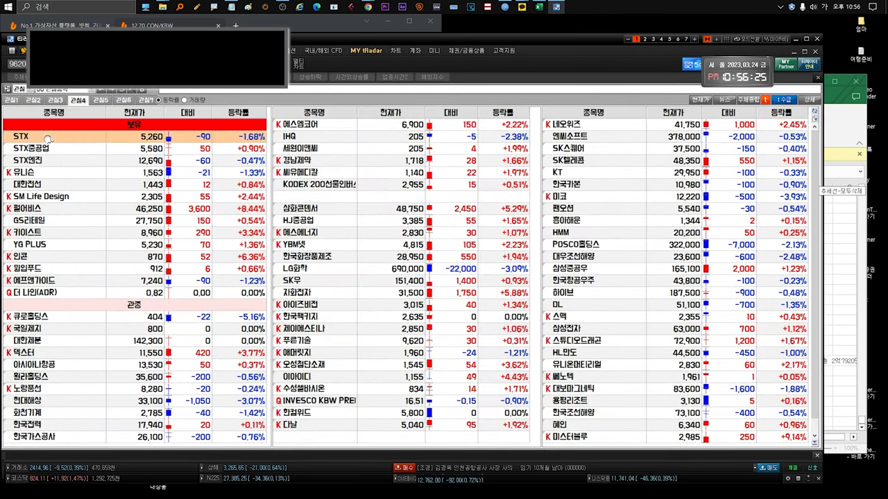
Return to the Excel stock workbook's stx sheet and review the 20230320 note in B739, highlighting 인적분할 and 시외 거래정지
{"action": "left_click", "coordinate": [831, 127]}
{"action": "left_click", "coordinate": [163, 437]}
{"action": "scroll", "coordinate": [168, 416], "scroll_direction": "up", "scroll_amount": 6}
{"action": "left_click", "coordinate": [182, 279]}
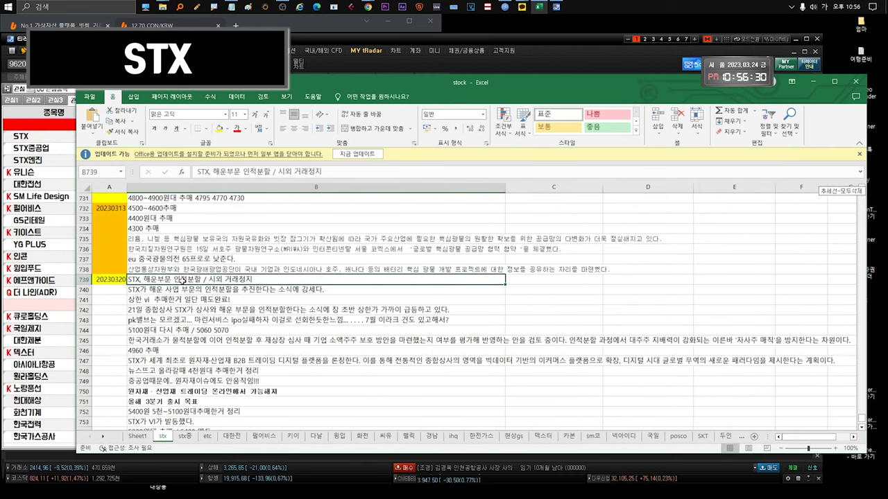
{"action": "double_click", "coordinate": [181, 279]}
{"action": "left_click_drag", "start_coordinate": [173, 279], "coordinate": [256, 280]}
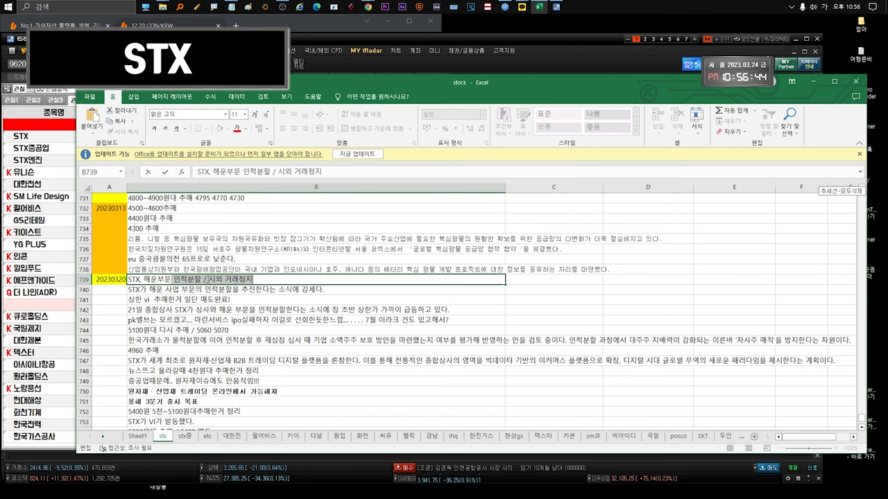
{"action": "left_click_drag", "start_coordinate": [208, 279], "coordinate": [277, 279]}
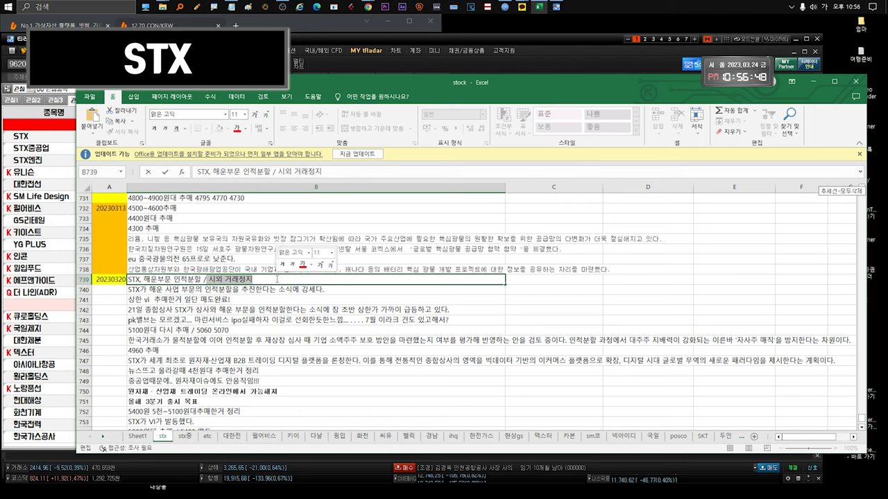
Review the spin-off news in B740 and the sell-off note in B741 against the 4400원대 and 4300 추매 entries in B733:B734
{"action": "left_click", "coordinate": [228, 289]}
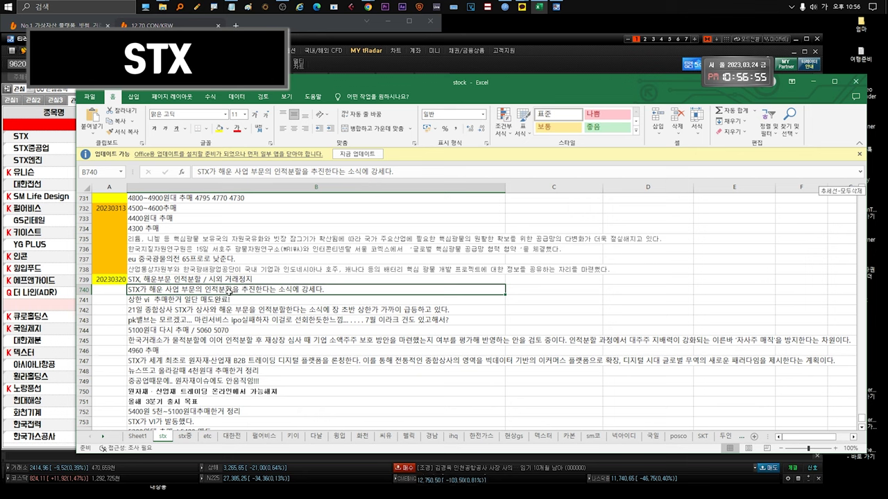
{"action": "left_click", "coordinate": [230, 298]}
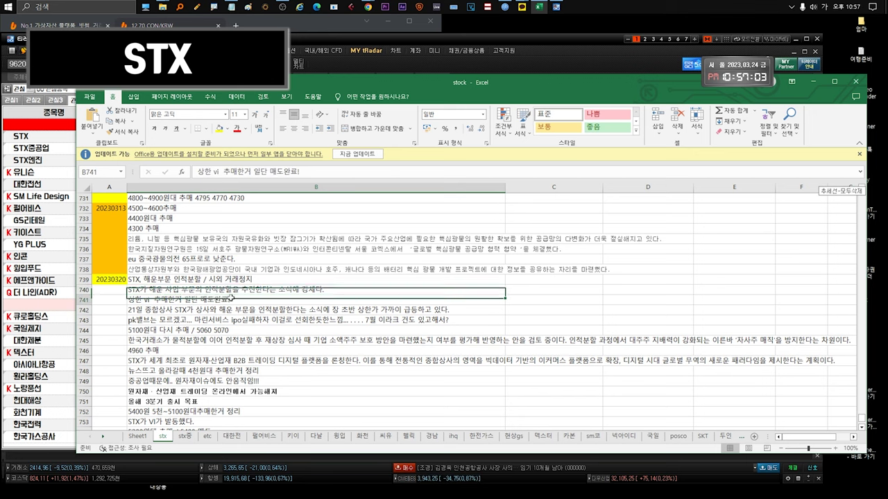
{"action": "double_click", "coordinate": [226, 299]}
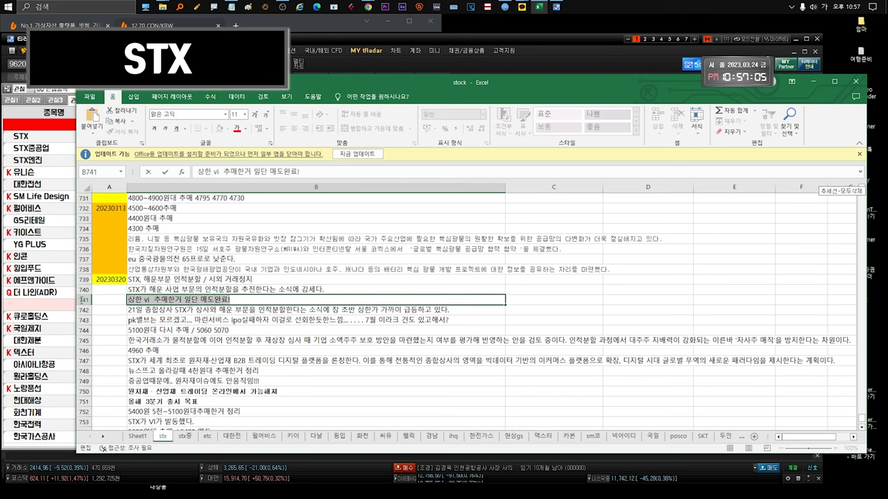
{"action": "left_click_drag", "start_coordinate": [161, 234], "coordinate": [157, 218]}
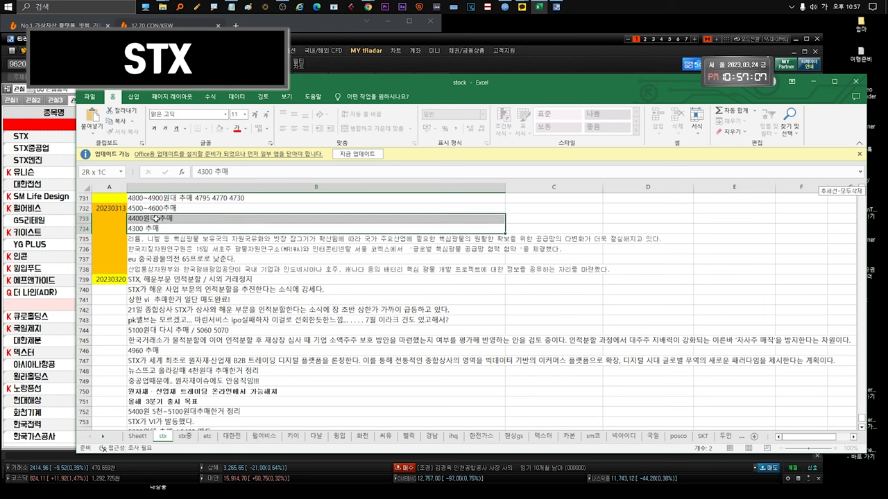
{"action": "left_click", "coordinate": [188, 308]}
{"action": "double_click", "coordinate": [170, 299]}
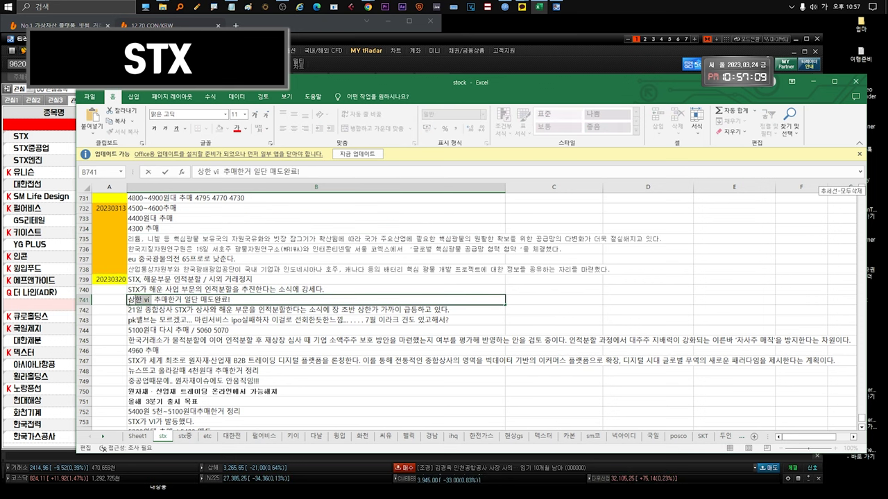
{"action": "key", "text": "Escape"}
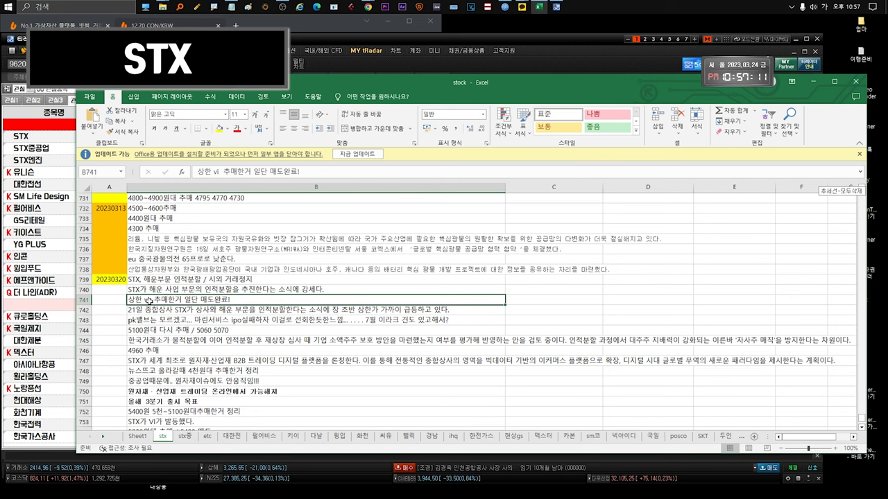
Highlight the 상한 vi wording in B741 and compare the note with the STX news in B742
{"action": "double_click", "coordinate": [154, 302]}
{"action": "left_click_drag", "start_coordinate": [154, 302], "coordinate": [107, 302]}
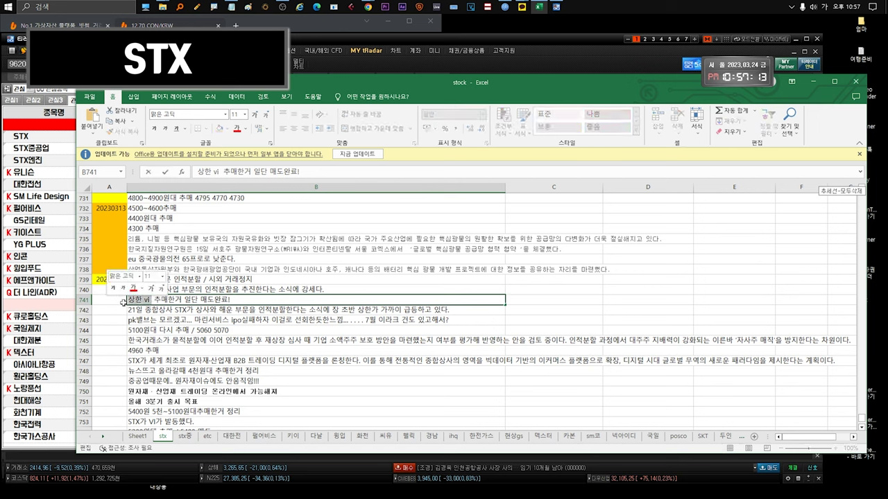
{"action": "left_click", "coordinate": [146, 300]}
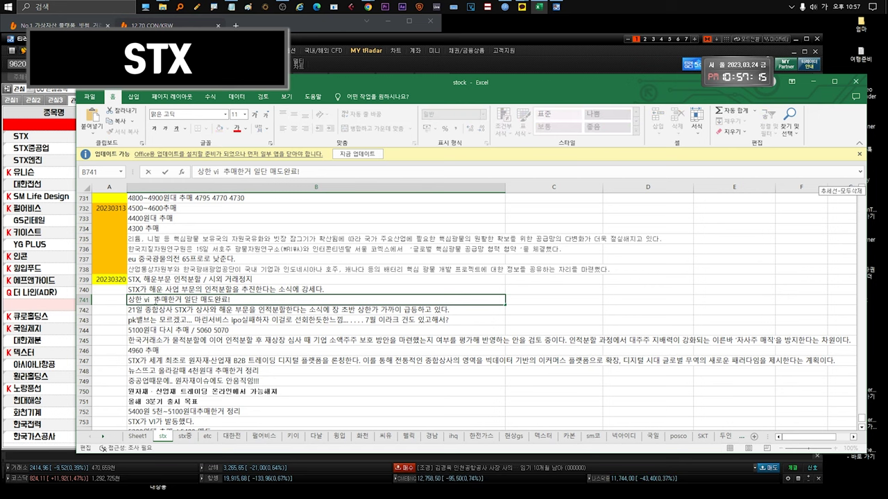
{"action": "left_click_drag", "start_coordinate": [151, 300], "coordinate": [123, 300]}
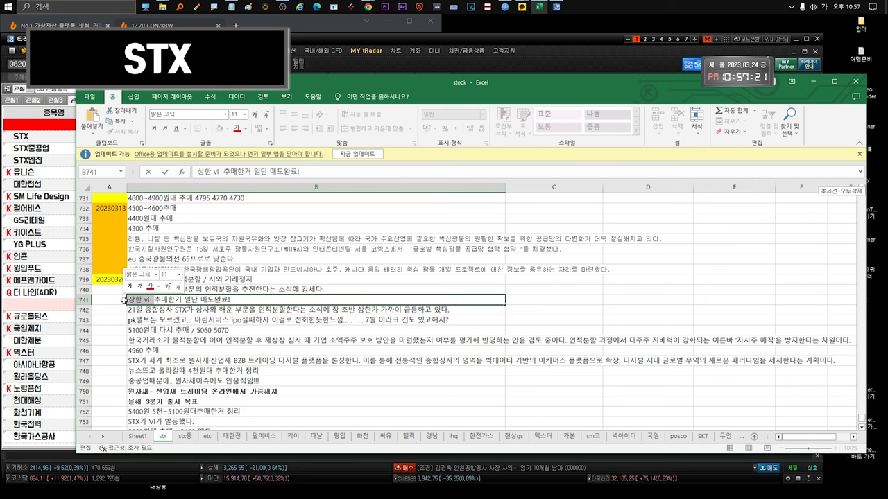
{"action": "left_click", "coordinate": [178, 311]}
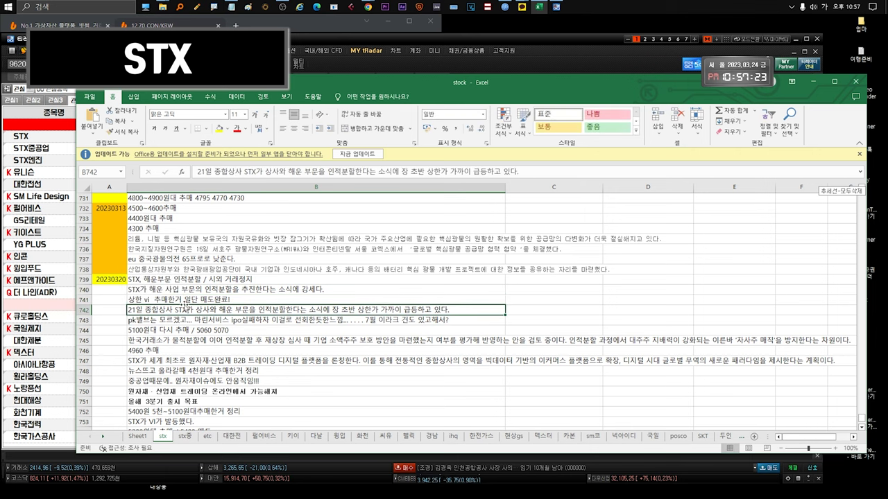
{"action": "left_click", "coordinate": [183, 303]}
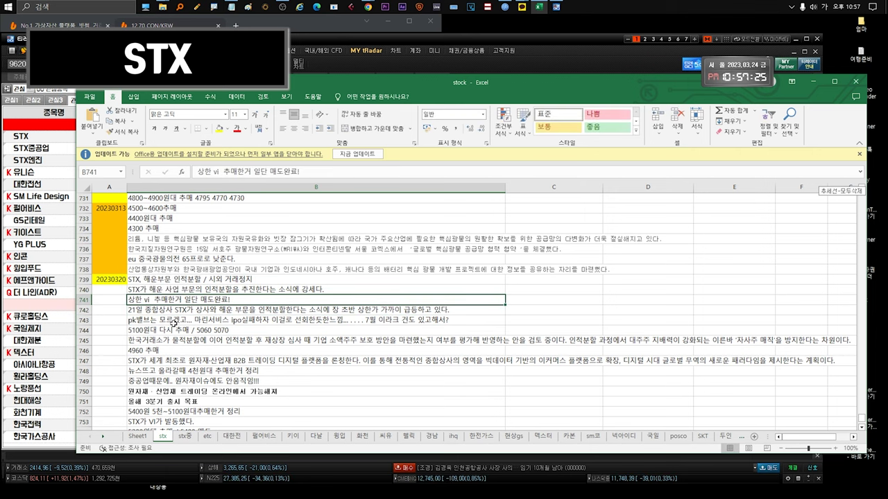
Review the notes in B742 and B743, highlighting the 마린서비스 ipo and 7월 이라크 phrases in B743
{"action": "left_click", "coordinate": [180, 311]}
{"action": "left_click", "coordinate": [205, 321]}
{"action": "double_click", "coordinate": [193, 320]}
{"action": "left_click_drag", "start_coordinate": [193, 321], "coordinate": [118, 319]}
{"action": "left_click_drag", "start_coordinate": [195, 321], "coordinate": [269, 320]}
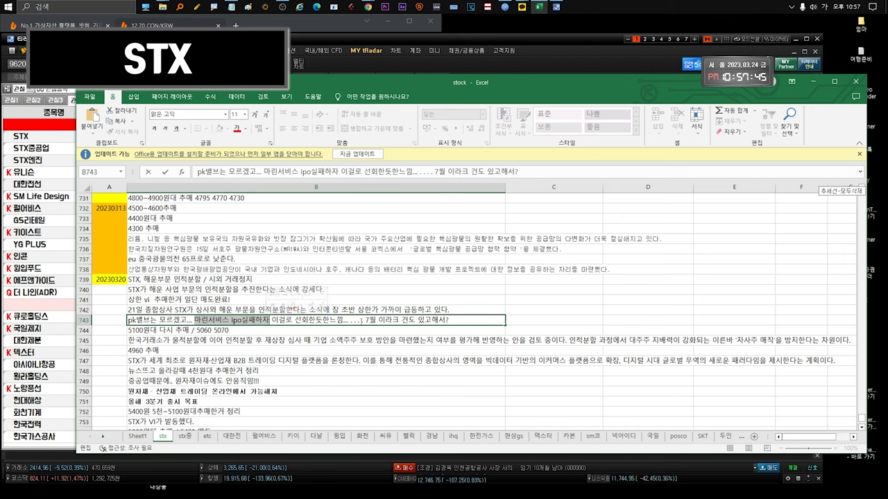
{"action": "left_click_drag", "start_coordinate": [363, 320], "coordinate": [475, 322]}
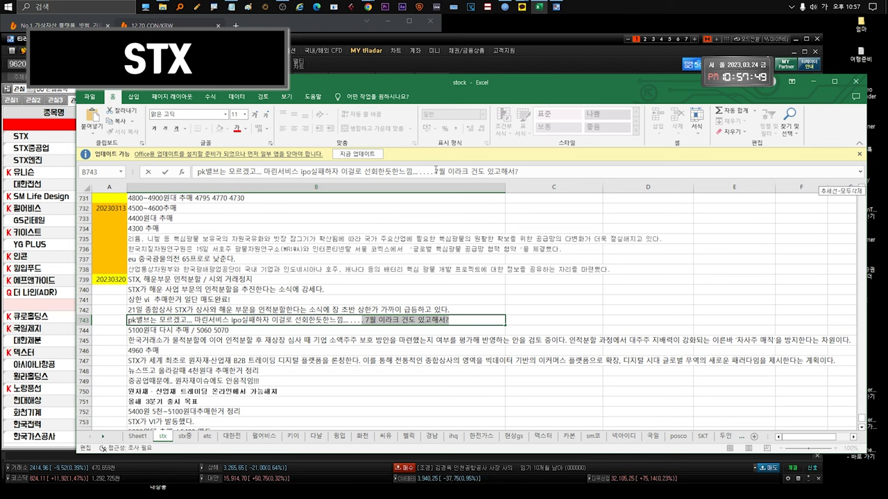
Examine the STX B2B trading platform note in B747 and the 한국거래소 spin-off relisting review note in B745
{"action": "scroll", "coordinate": [305, 342], "scroll_direction": "down", "scroll_amount": 2}
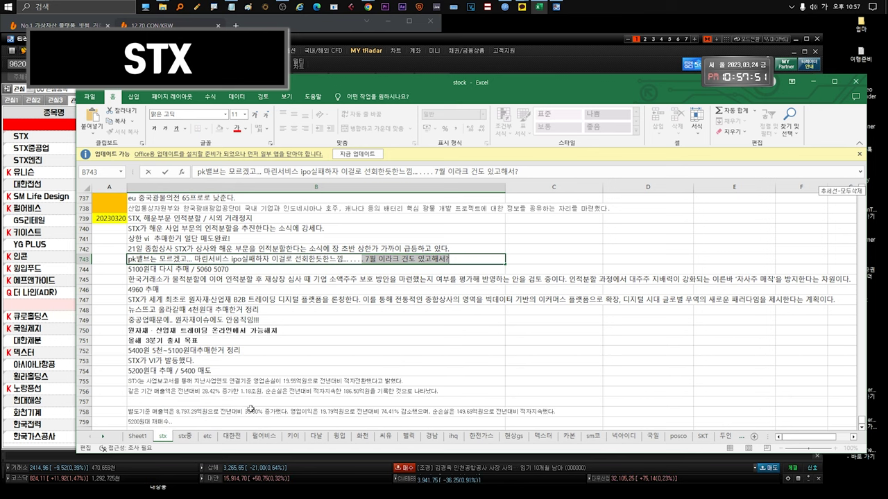
{"action": "scroll", "coordinate": [249, 409], "scroll_direction": "down", "scroll_amount": 1}
{"action": "scroll", "coordinate": [250, 410], "scroll_direction": "up", "scroll_amount": 1}
{"action": "left_click", "coordinate": [222, 300]}
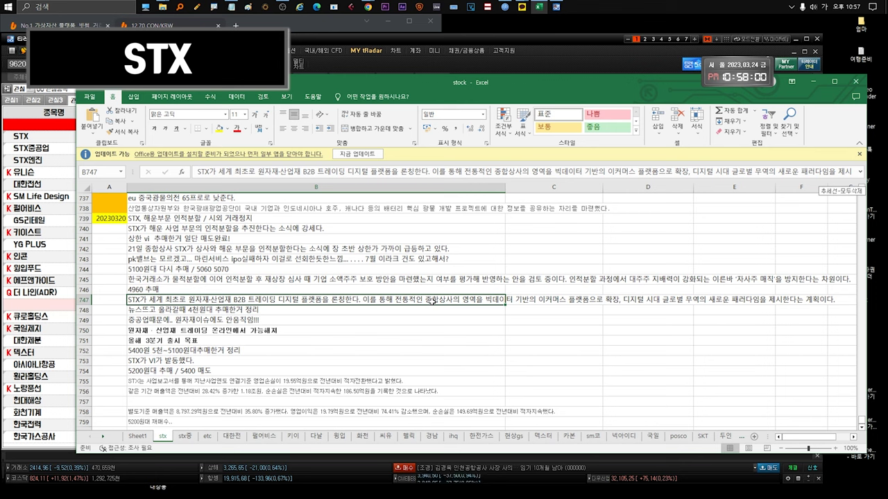
{"action": "left_click", "coordinate": [409, 280]}
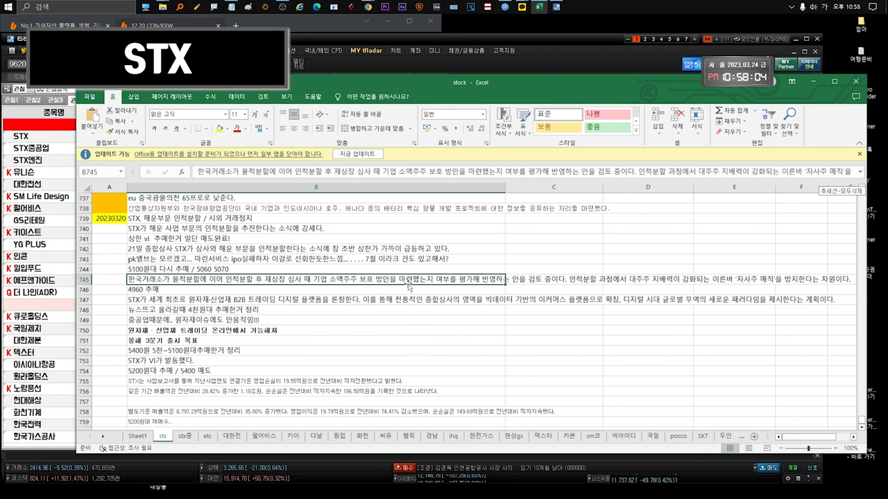
Review the 5100원대 다시 추매 / 5060 5070 note in B744, highlighting its text, and the 4960 추매 entry in B746
{"action": "double_click", "coordinate": [207, 270]}
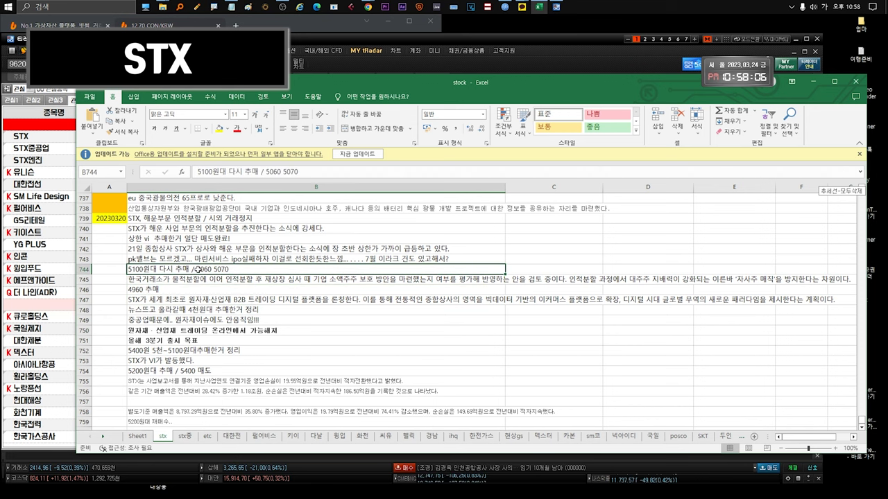
{"action": "left_click_drag", "start_coordinate": [129, 269], "coordinate": [215, 270]}
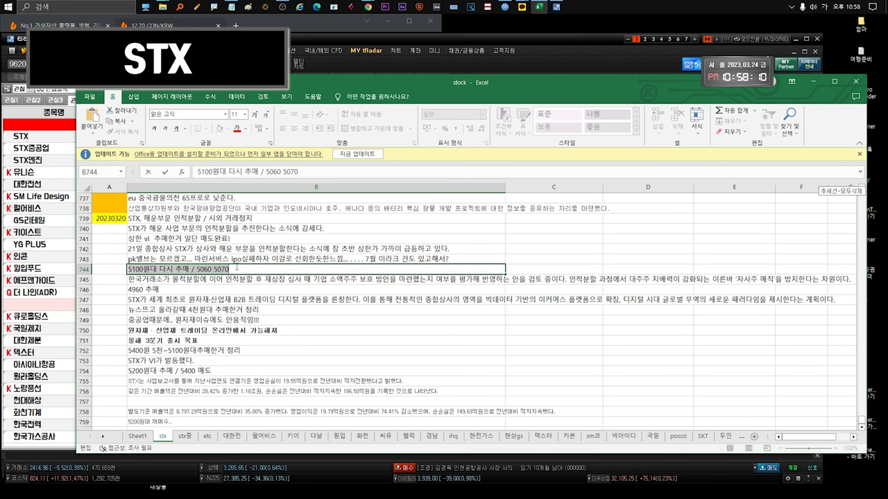
{"action": "left_click", "coordinate": [139, 290]}
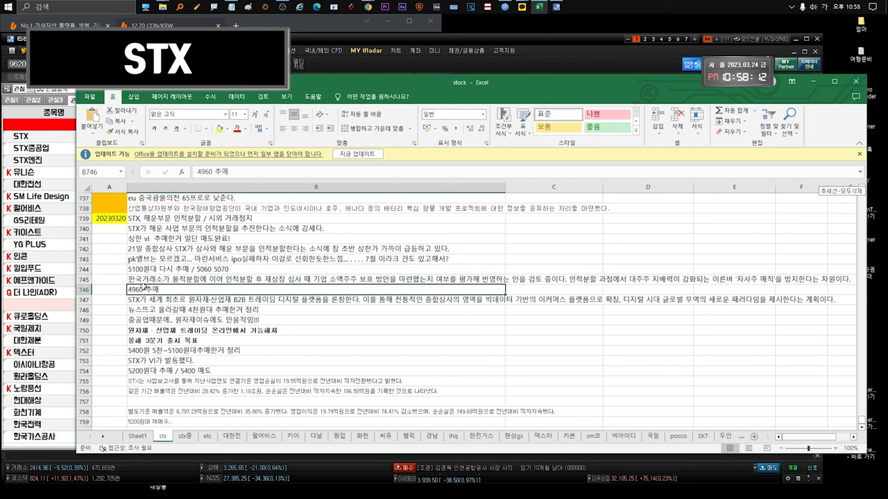
{"action": "key", "text": "F2"}
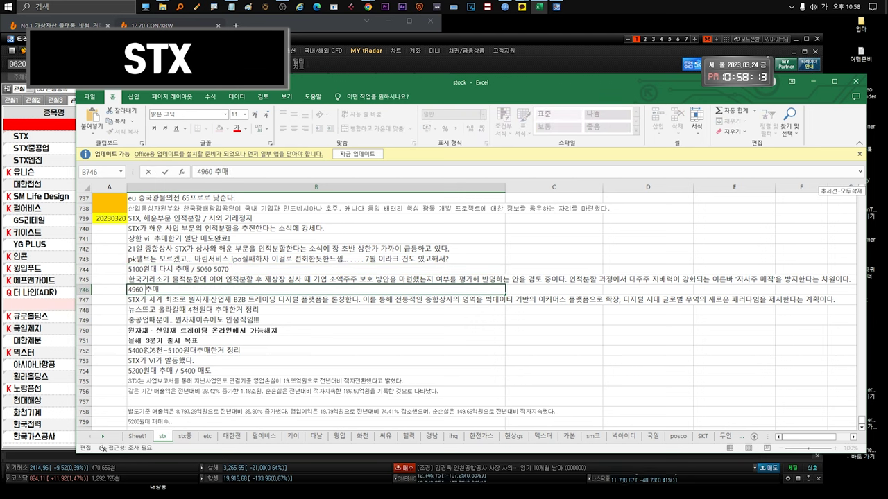
Review the trade notes in B752 and B754, highlighting the 5천~5100원대추매한거 정리 wording and the 5200원대 추매 / 5400 매도 entry
{"action": "left_click", "coordinate": [154, 350]}
{"action": "double_click", "coordinate": [180, 351]}
{"action": "left_click_drag", "start_coordinate": [239, 351], "coordinate": [152, 351]}
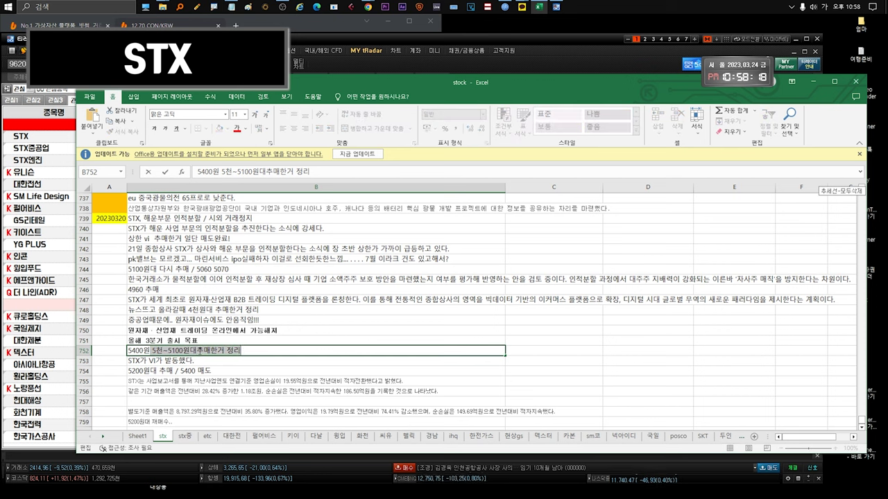
{"action": "key", "text": "Escape"}
{"action": "left_click", "coordinate": [161, 371]}
{"action": "double_click", "coordinate": [219, 371]}
{"action": "left_click_drag", "start_coordinate": [220, 370], "coordinate": [128, 370]}
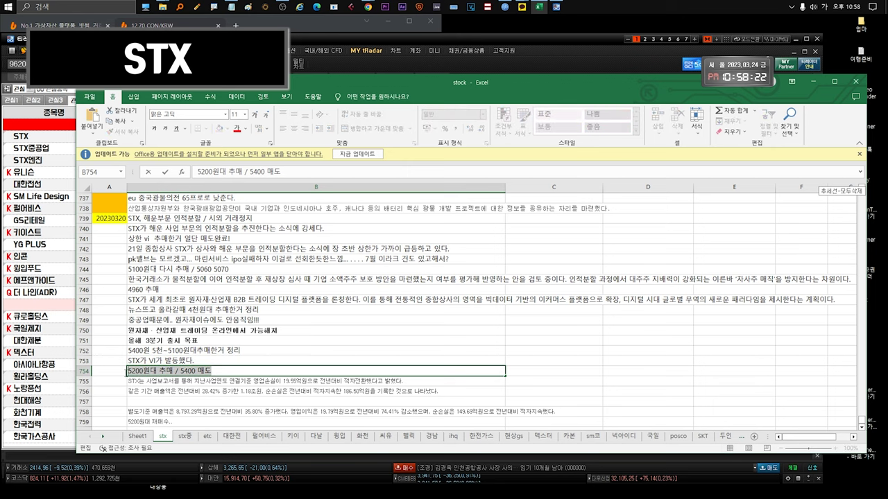
Review the 5200원대 재매수 entry in B759 below the earnings notes
{"action": "scroll", "coordinate": [172, 396], "scroll_direction": "down", "scroll_amount": 1}
{"action": "double_click", "coordinate": [172, 396]}
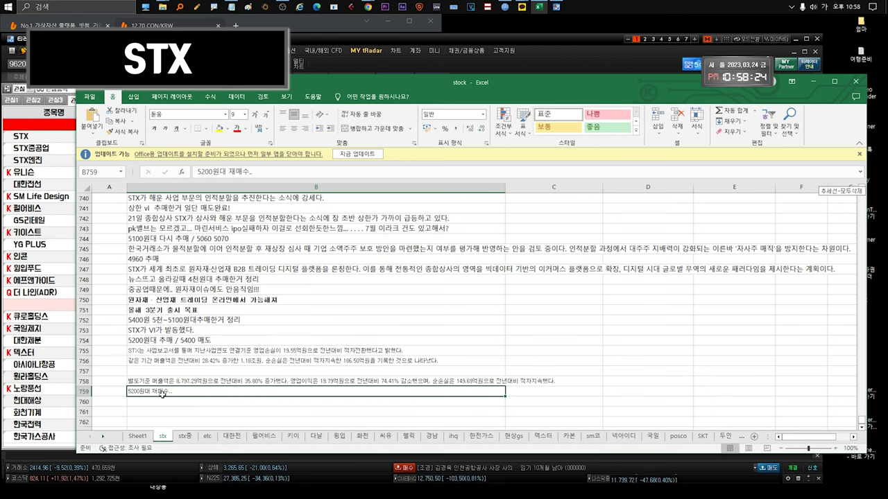
{"action": "left_click_drag", "start_coordinate": [172, 392], "coordinate": [115, 393]}
{"action": "key", "text": "Escape"}
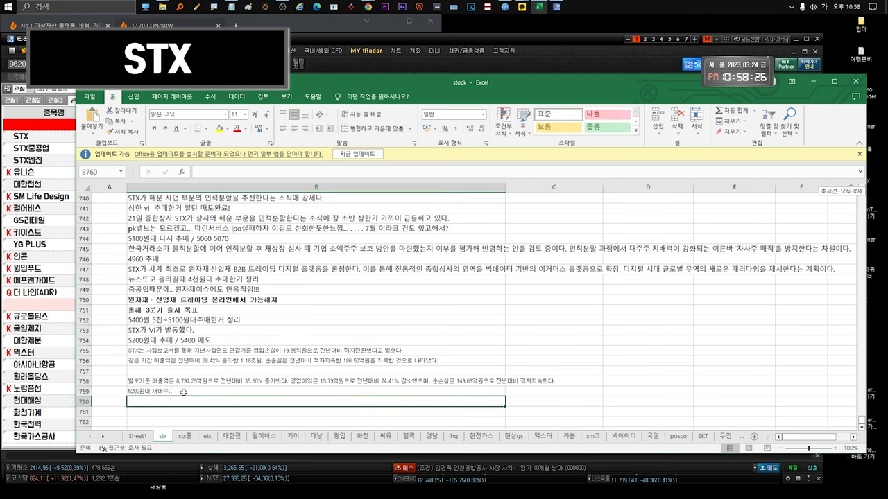
Review the platform news and notes in B747:B751, highlighting the 중공업때문에.. 원자재이슈에도 안움직임!!! comment in B749
{"action": "scroll", "coordinate": [186, 392], "scroll_direction": "up", "scroll_amount": 1}
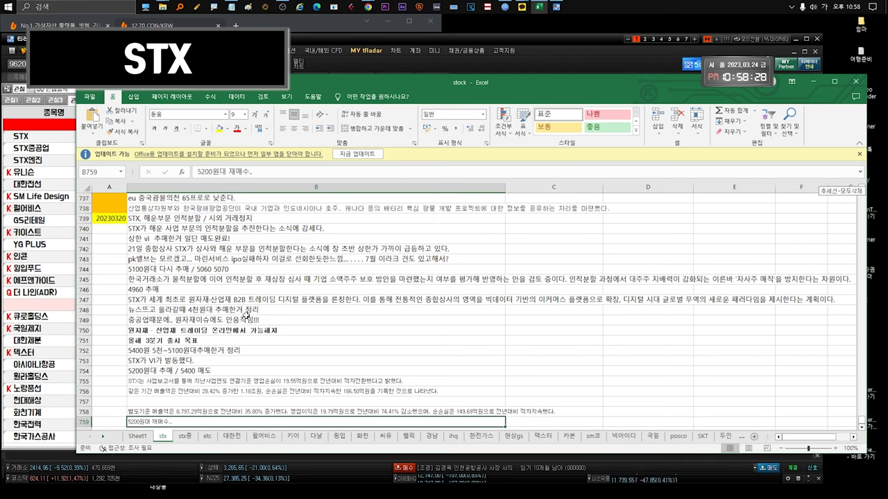
{"action": "left_click", "coordinate": [238, 303]}
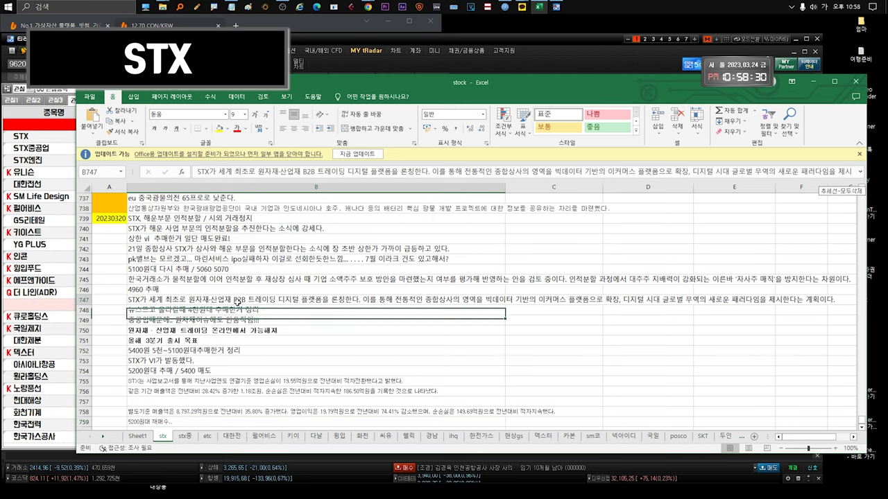
{"action": "left_click", "coordinate": [180, 319]}
{"action": "double_click", "coordinate": [257, 320]}
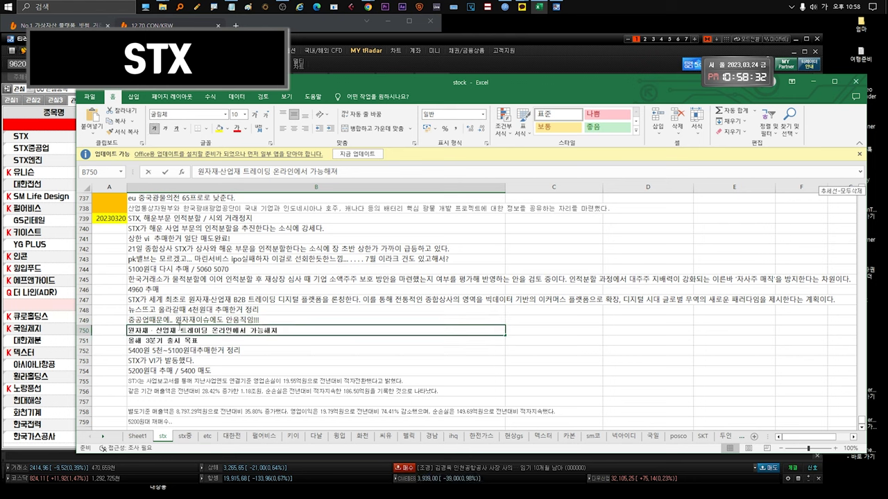
{"action": "left_click_drag", "start_coordinate": [260, 320], "coordinate": [121, 316]}
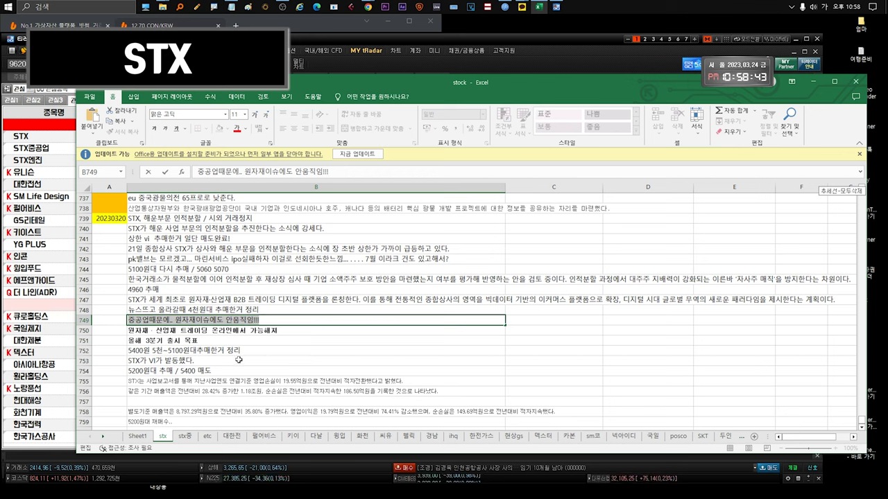
{"action": "key", "text": "Return"}
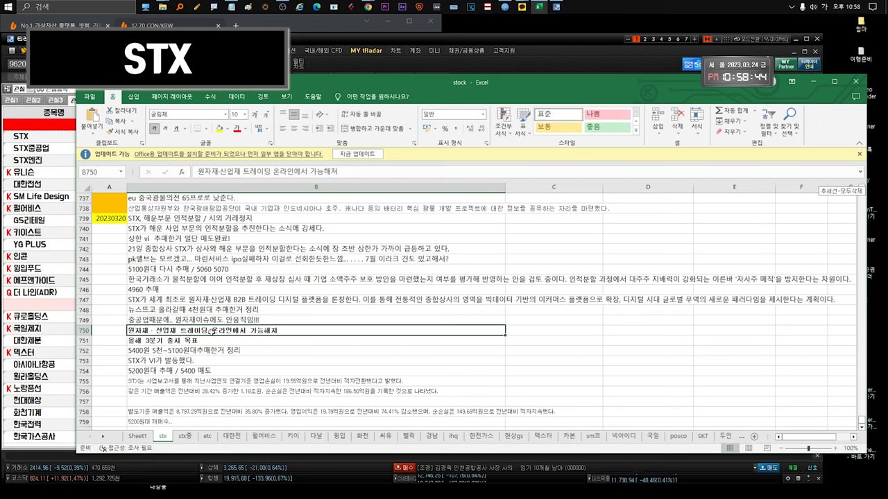
{"action": "left_click", "coordinate": [160, 343]}
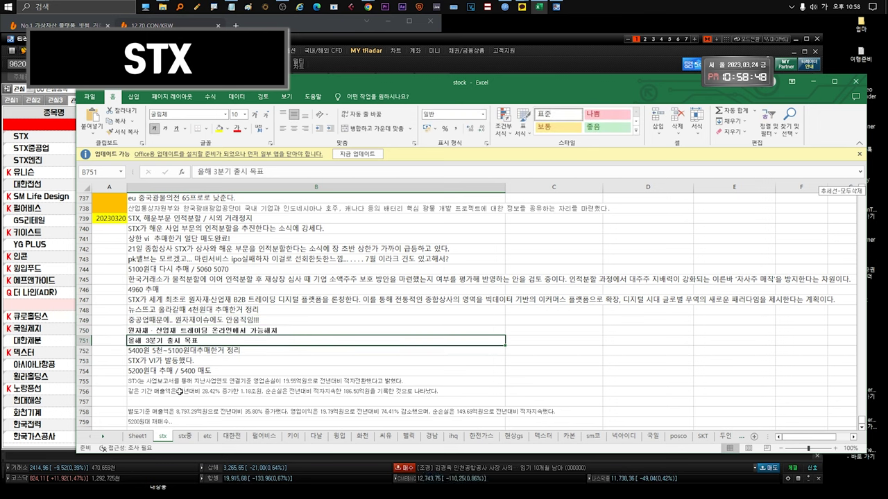
Examine the STX earnings notes in B755:B758, covering the consolidated and separate results
{"action": "scroll", "coordinate": [183, 386], "scroll_direction": "down", "scroll_amount": 1}
{"action": "left_click_drag", "start_coordinate": [179, 350], "coordinate": [185, 382]}
{"action": "left_click", "coordinate": [224, 359]}
{"action": "left_click", "coordinate": [224, 352]}
{"action": "left_click", "coordinate": [224, 360]}
{"action": "left_click", "coordinate": [220, 372]}
{"action": "left_click", "coordinate": [208, 381]}
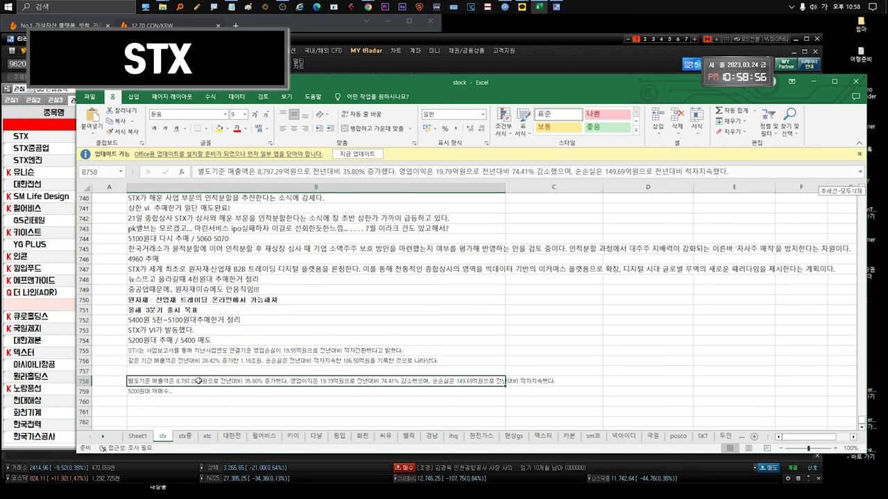
Switch to the trading program, bring up the STX daily chart and enlarge its most recent candles
{"action": "left_click", "coordinate": [49, 141]}
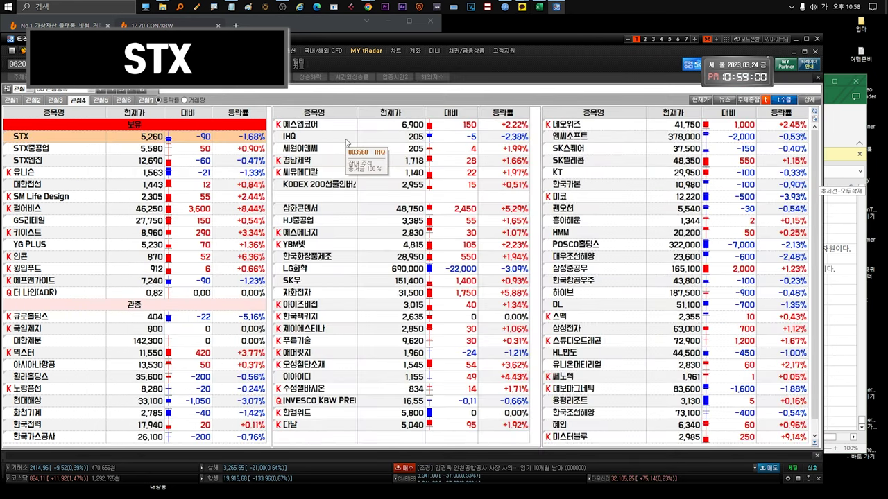
{"action": "key", "text": "ctrl+Tab"}
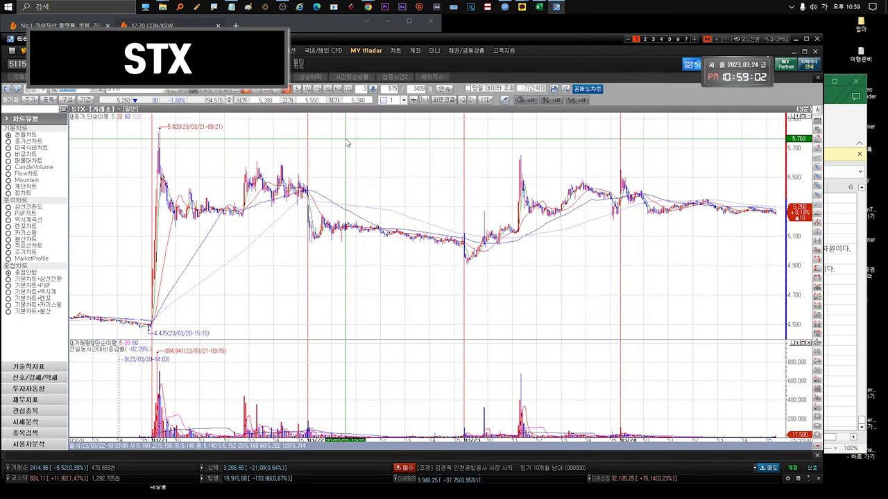
{"action": "left_click", "coordinate": [215, 91]}
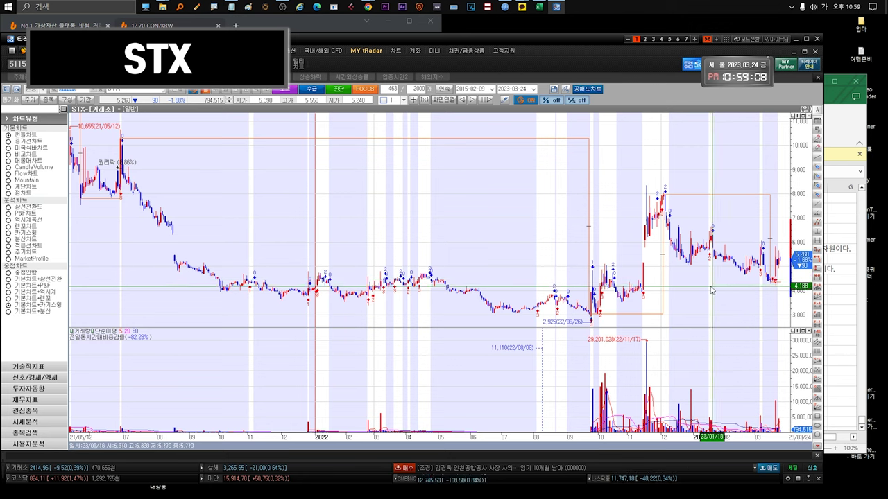
{"action": "left_click_drag", "start_coordinate": [679, 292], "coordinate": [824, 291]}
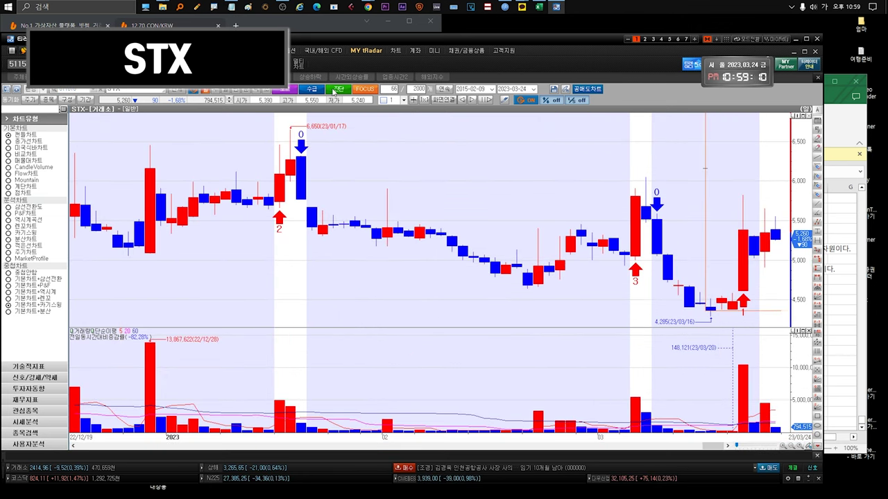
Compare STX price movements on the 3-minute, weekly and daily charts
{"action": "left_click", "coordinate": [246, 91]}
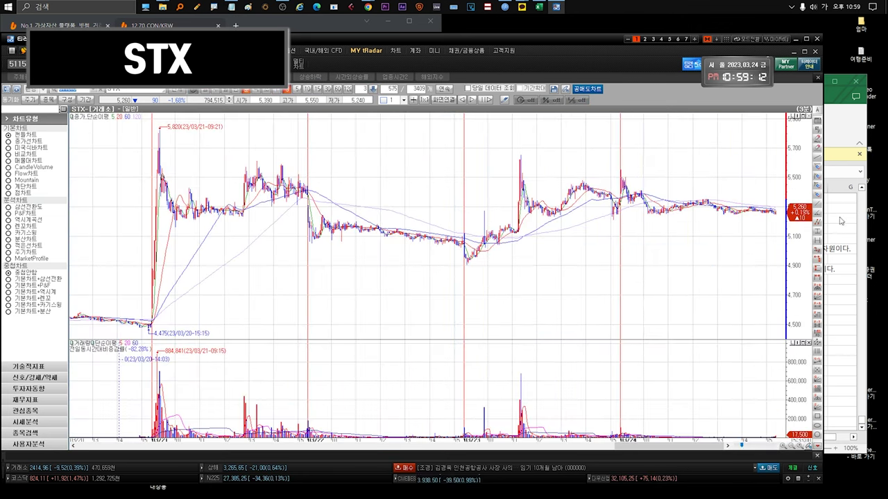
{"action": "mouse_move", "coordinate": [229, 211]}
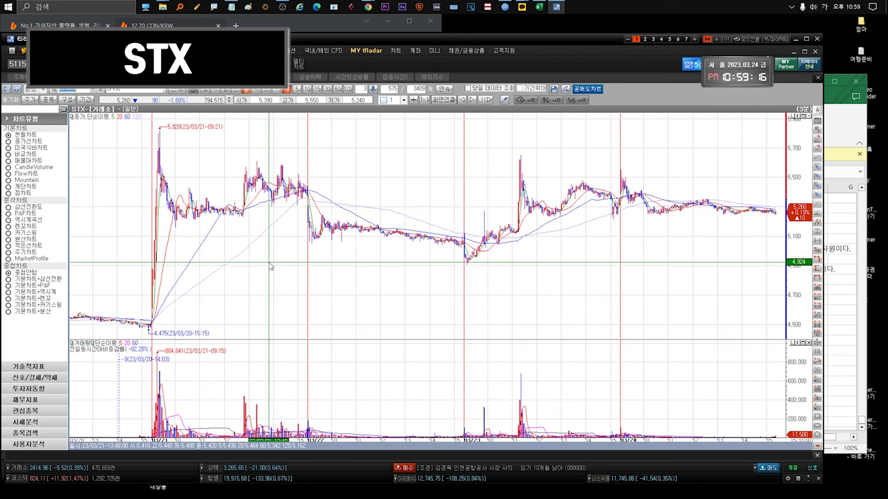
{"action": "left_click", "coordinate": [219, 91]}
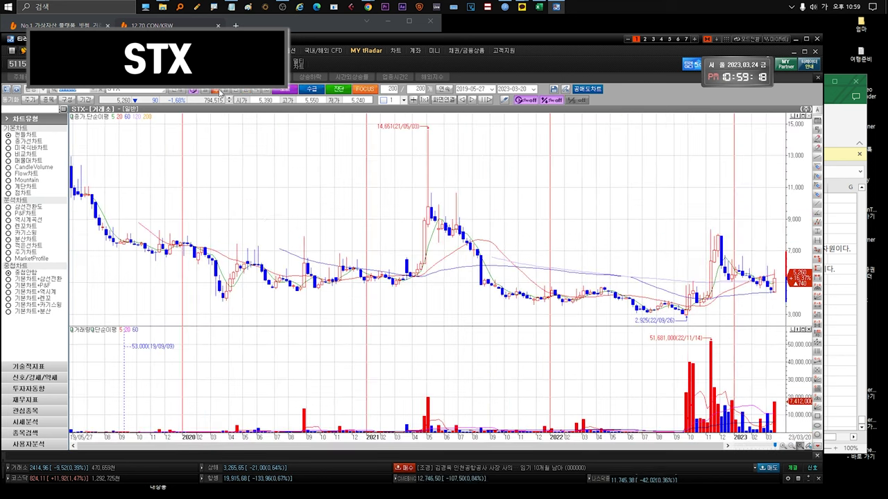
{"action": "left_click", "coordinate": [230, 92]}
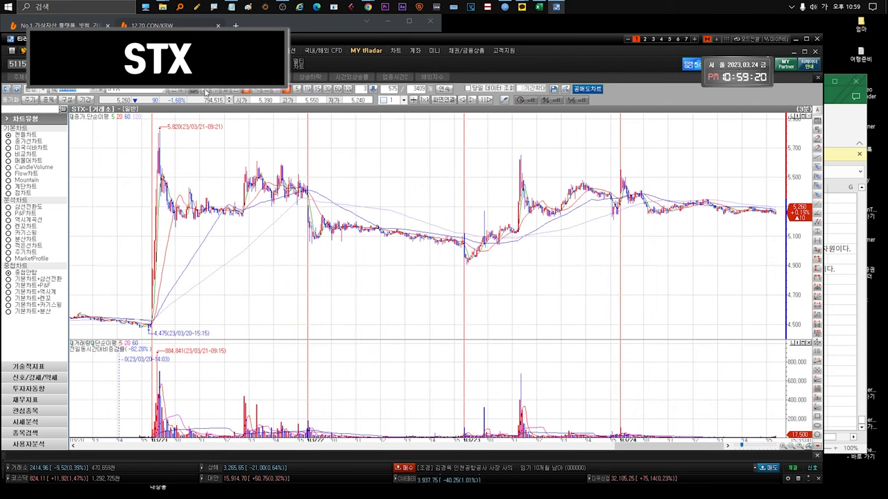
{"action": "left_click", "coordinate": [206, 91]}
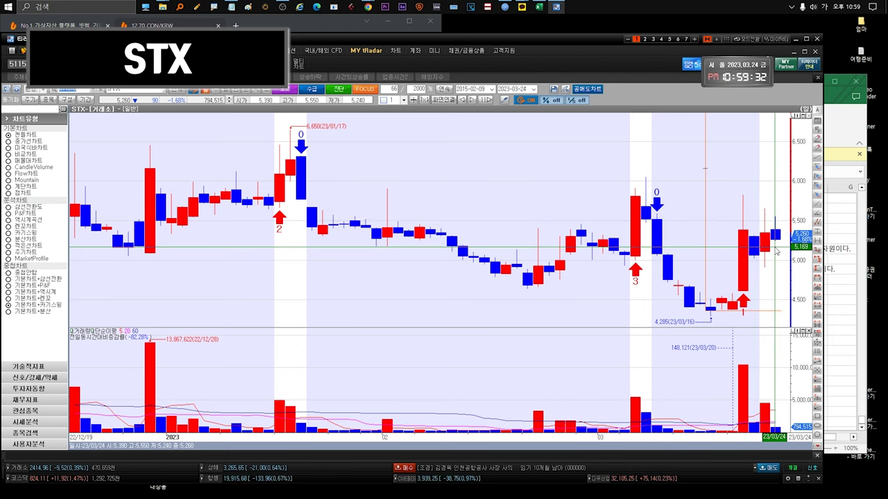
Examine the STX daily chart over a longer period reaching back to 2021
{"action": "scroll", "coordinate": [585, 202], "scroll_direction": "down", "scroll_amount": 5}
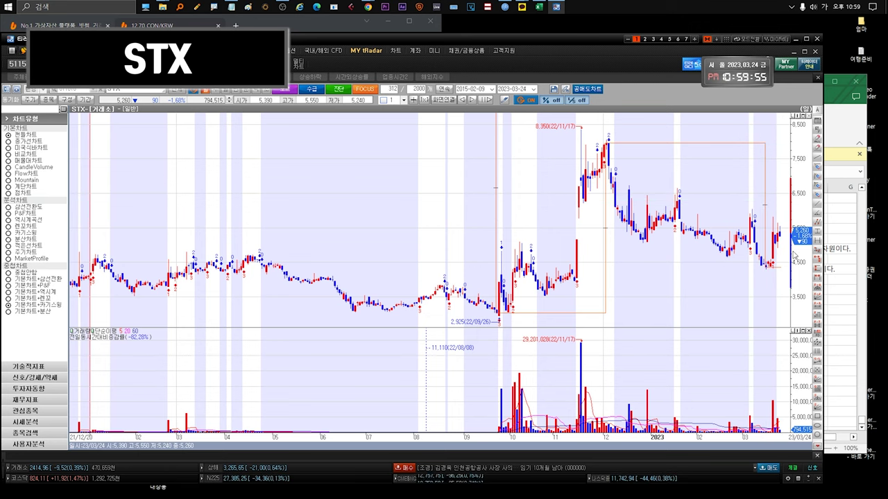
{"action": "mouse_move", "coordinate": [766, 264]}
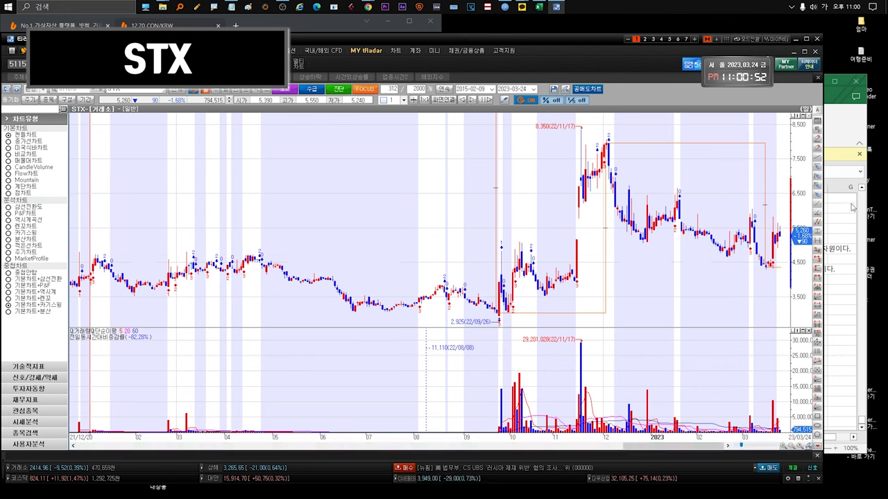
{"action": "left_click_drag", "start_coordinate": [733, 262], "coordinate": [783, 253]}
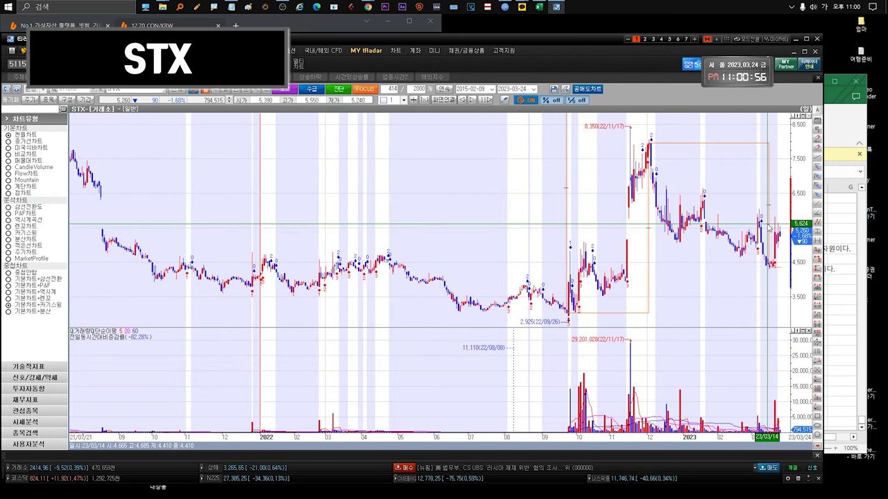
Return to the stock workbook and reread the STX earnings notes in B755:B758 of the stx sheet
{"action": "left_click", "coordinate": [842, 191]}
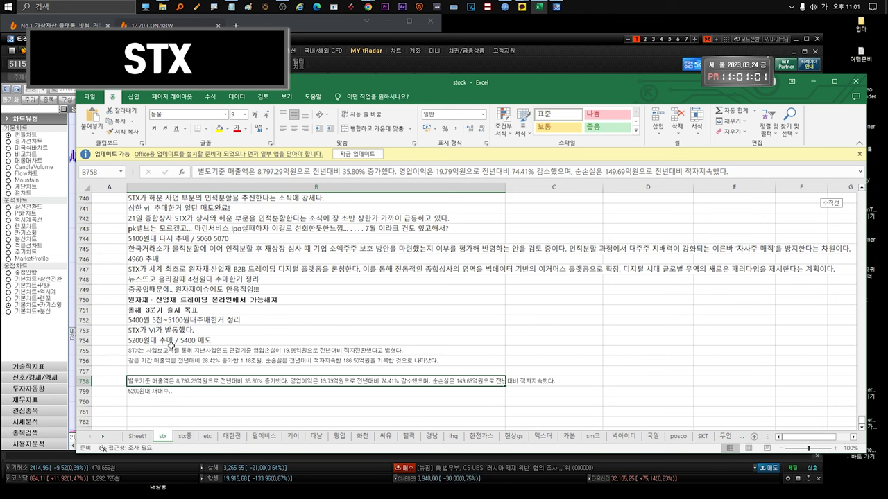
{"action": "left_click", "coordinate": [225, 351]}
{"action": "left_click_drag", "start_coordinate": [167, 340], "coordinate": [190, 364]}
{"action": "left_click", "coordinate": [197, 370]}
{"action": "left_click", "coordinate": [216, 360]}
{"action": "left_click", "coordinate": [281, 368]}
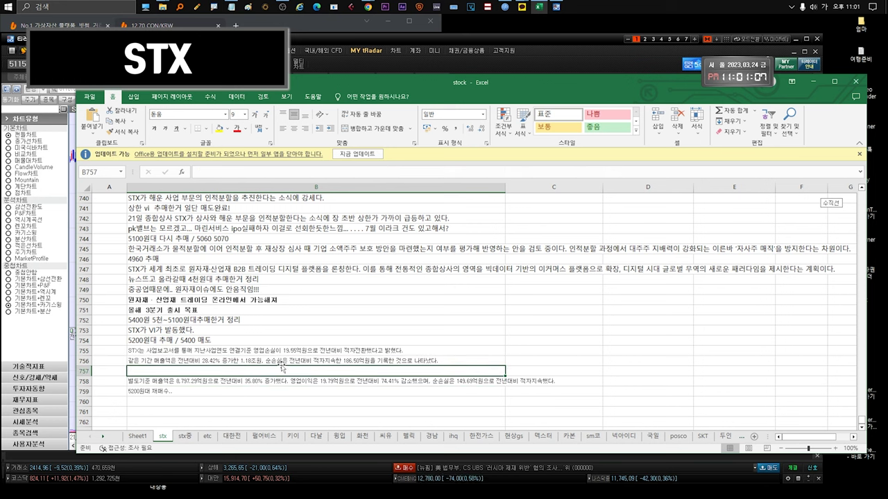
{"action": "left_click", "coordinate": [229, 358]}
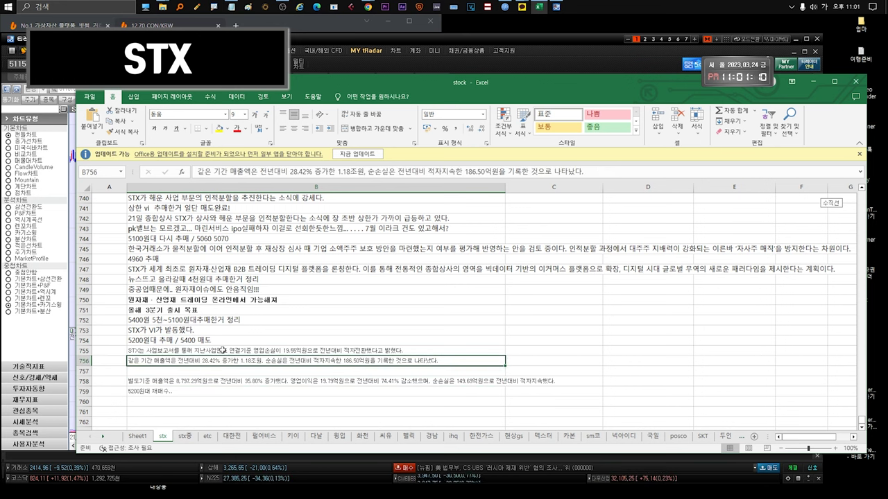
{"action": "double_click", "coordinate": [221, 351]}
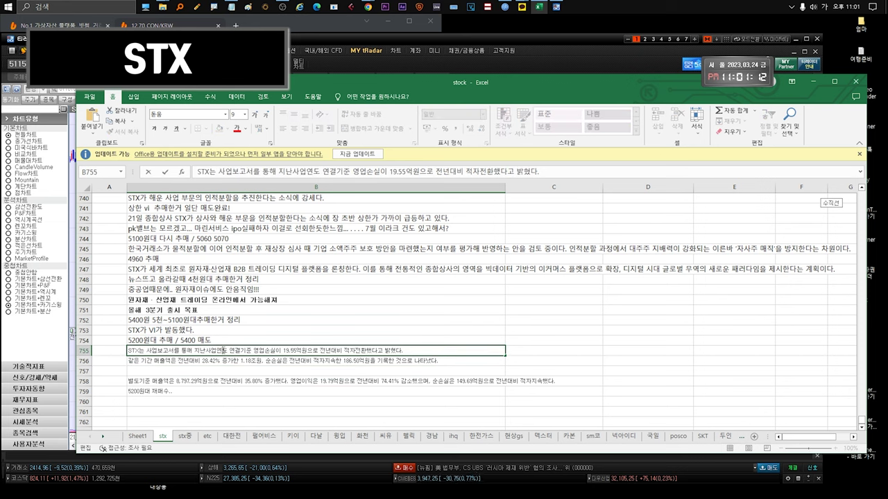
{"action": "left_click", "coordinate": [222, 361]}
{"action": "left_click_drag", "start_coordinate": [222, 350], "coordinate": [228, 385]}
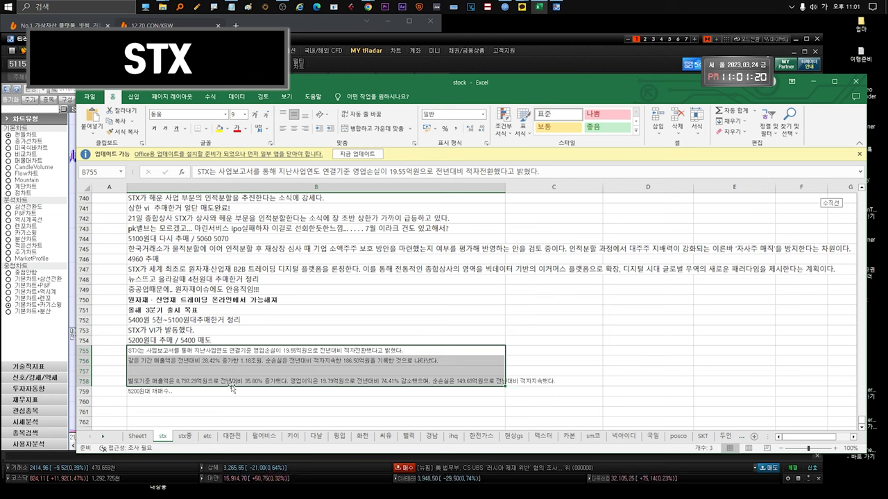
Close the blank row by moving the 별도기준 earnings note to B757 and the 5200원대 재매수 entry to B758
{"action": "left_click", "coordinate": [175, 377]}
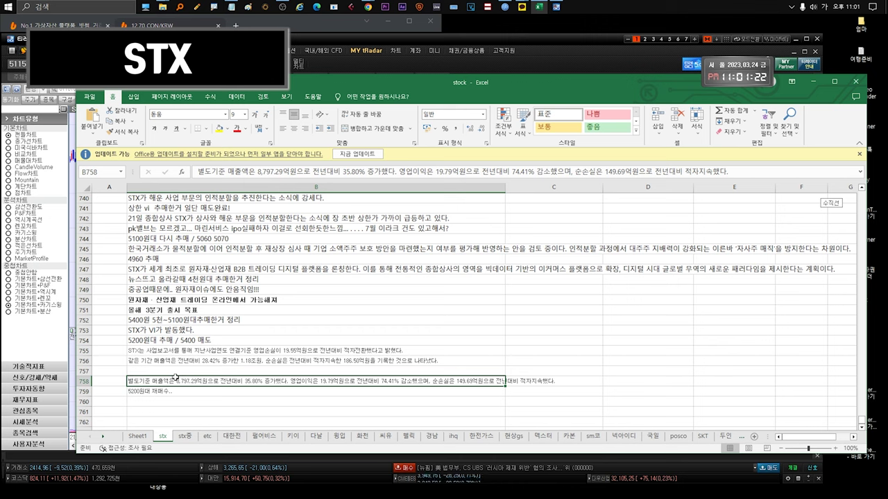
{"action": "left_click_drag", "start_coordinate": [175, 376], "coordinate": [176, 371]}
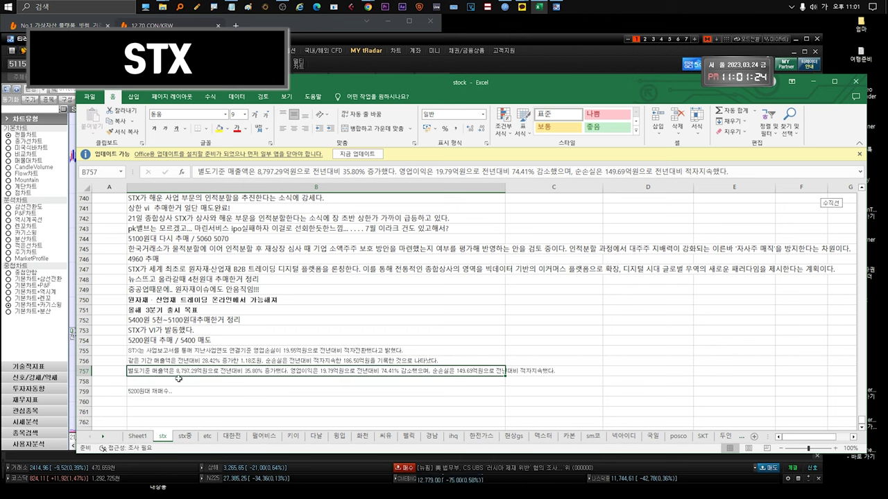
{"action": "left_click", "coordinate": [179, 380]}
{"action": "left_click", "coordinate": [177, 389]}
{"action": "left_click_drag", "start_coordinate": [177, 389], "coordinate": [179, 380]}
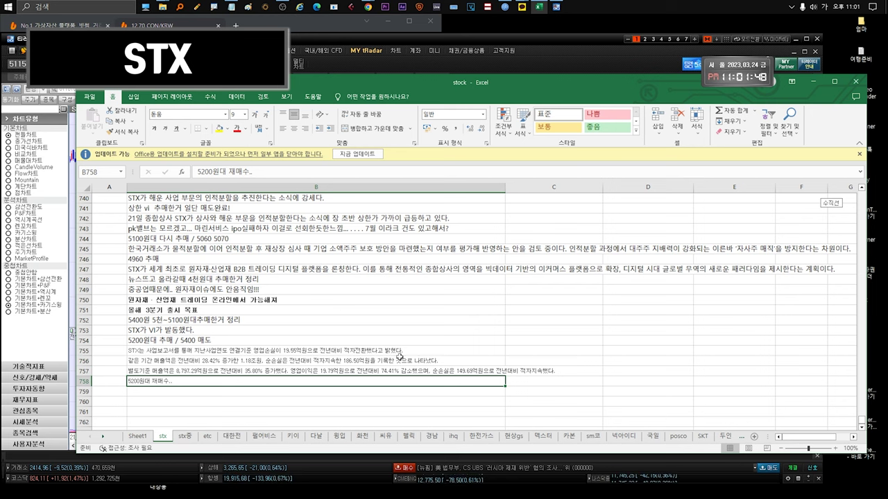
Switch to the trading program, open the STX중공업 chart from the watchlist, and bring up the stx중 sheet in the stock workbook
{"action": "left_click", "coordinate": [452, 35]}
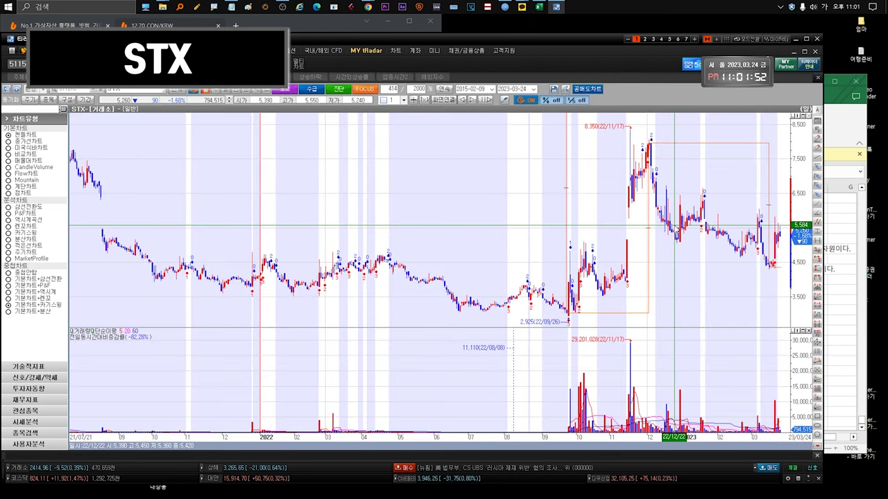
{"action": "key", "text": "Escape"}
{"action": "double_click", "coordinate": [36, 151]}
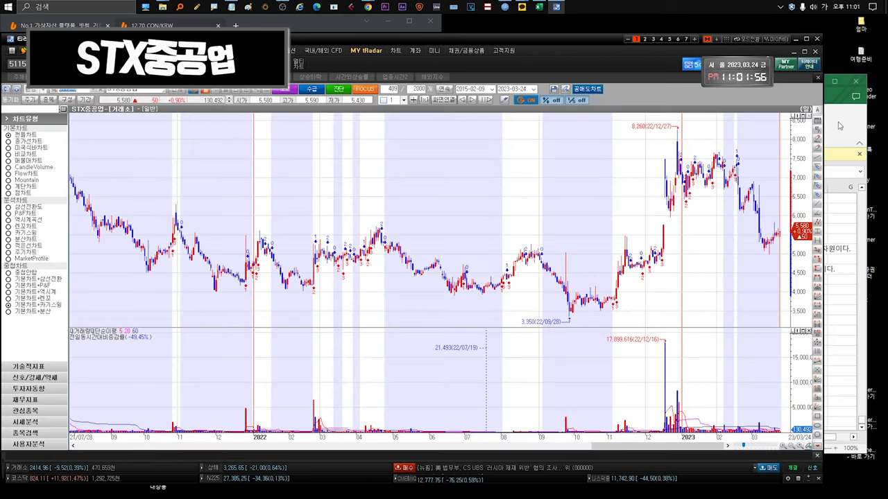
{"action": "left_click", "coordinate": [839, 125]}
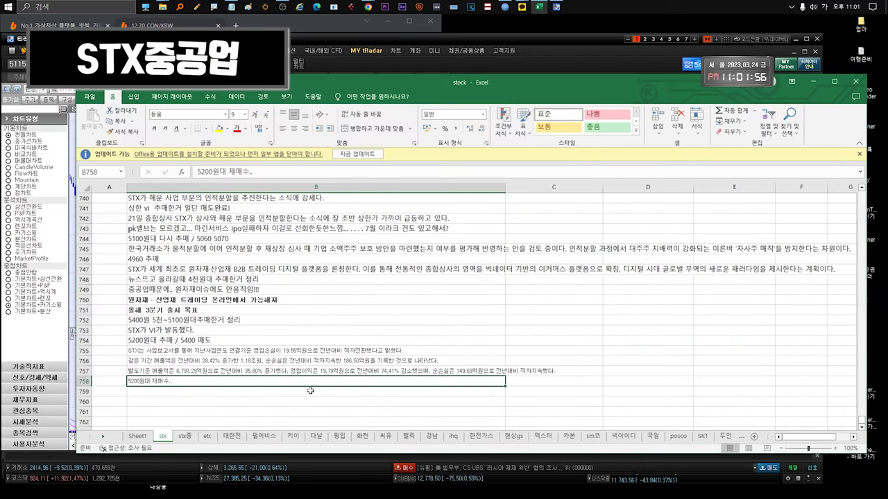
{"action": "scroll", "coordinate": [158, 318], "scroll_direction": "up", "scroll_amount": 2}
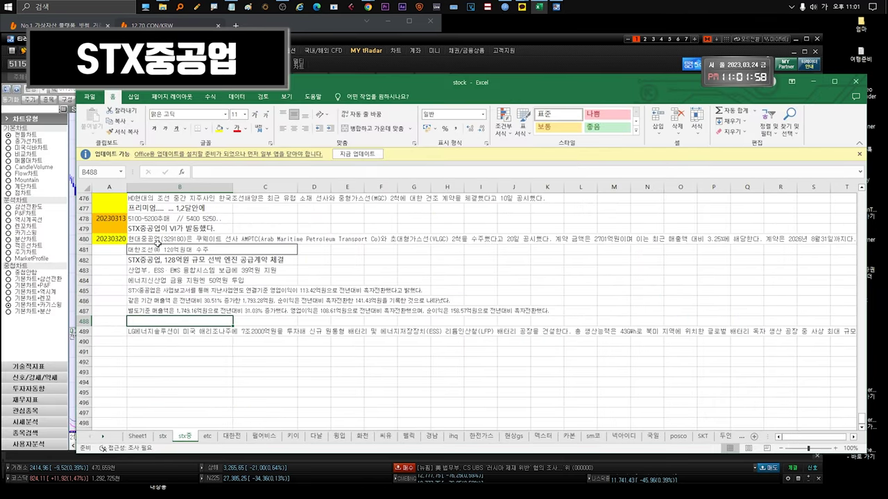
Check the STX중공업 daily chart against the stx중 notes, returning to the watchlist
{"action": "left_click", "coordinate": [394, 38]}
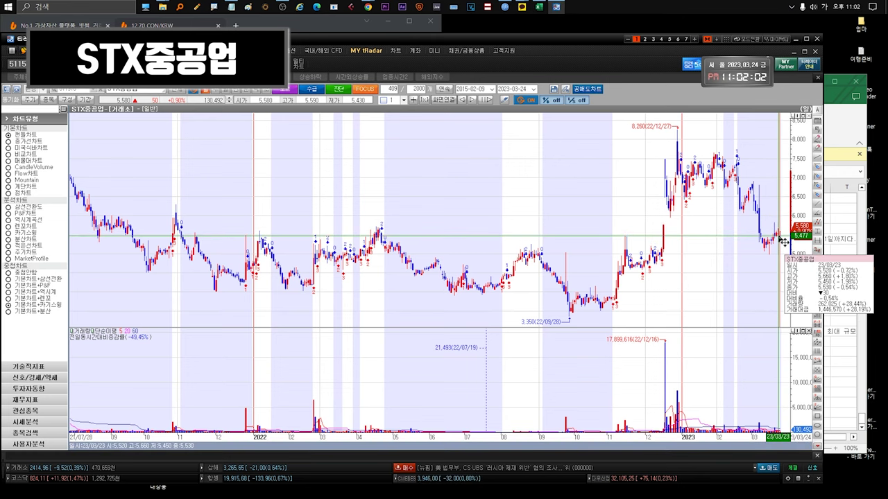
{"action": "left_click", "coordinate": [833, 114]}
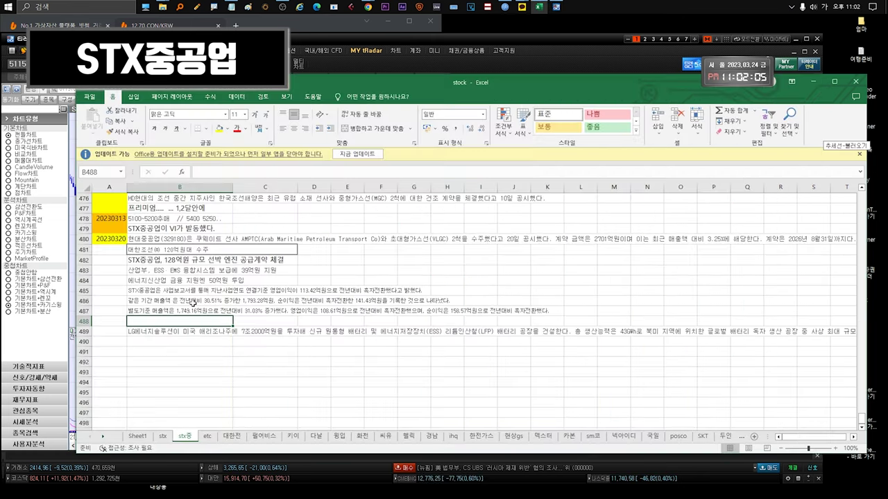
{"action": "left_click", "coordinate": [416, 41]}
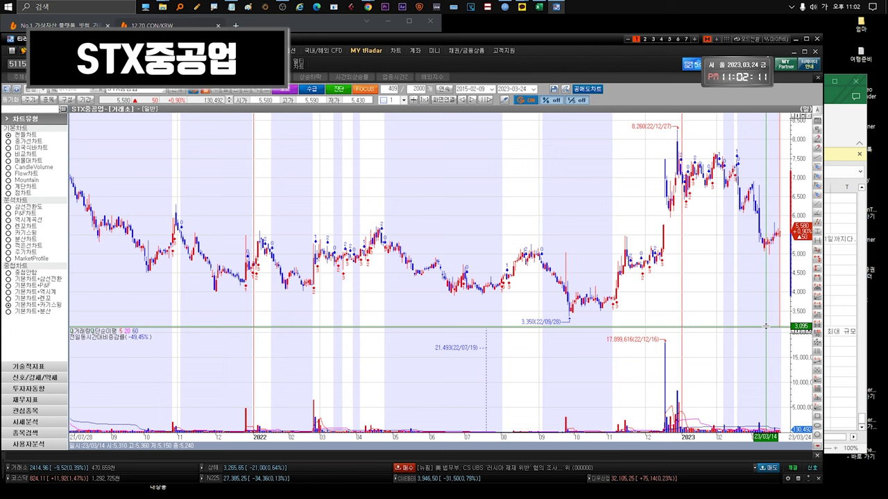
{"action": "left_click", "coordinate": [95, 458]}
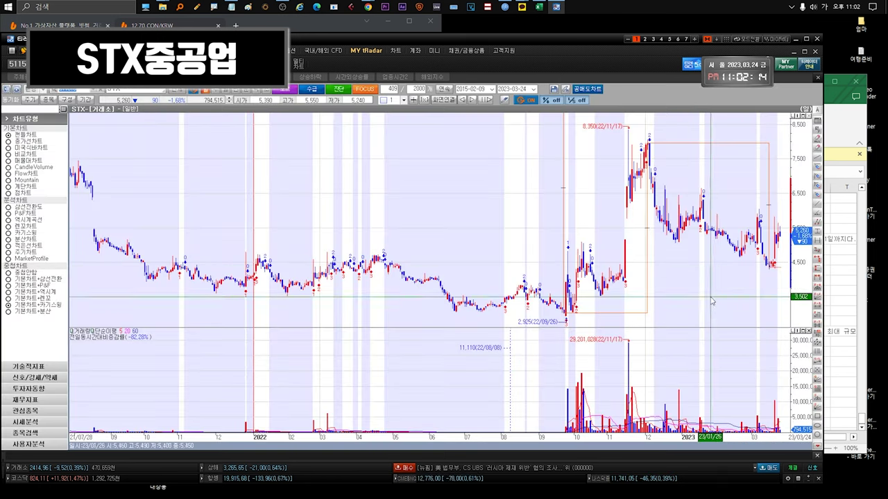
{"action": "left_click", "coordinate": [95, 458]}
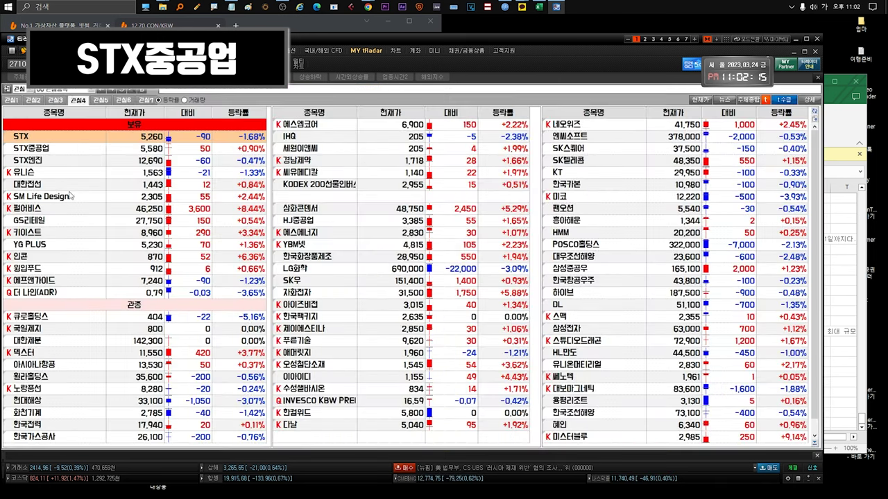
Examine the latest candles on the STX중공업 daily chart and compare them with its watchlist quote
{"action": "double_click", "coordinate": [55, 150]}
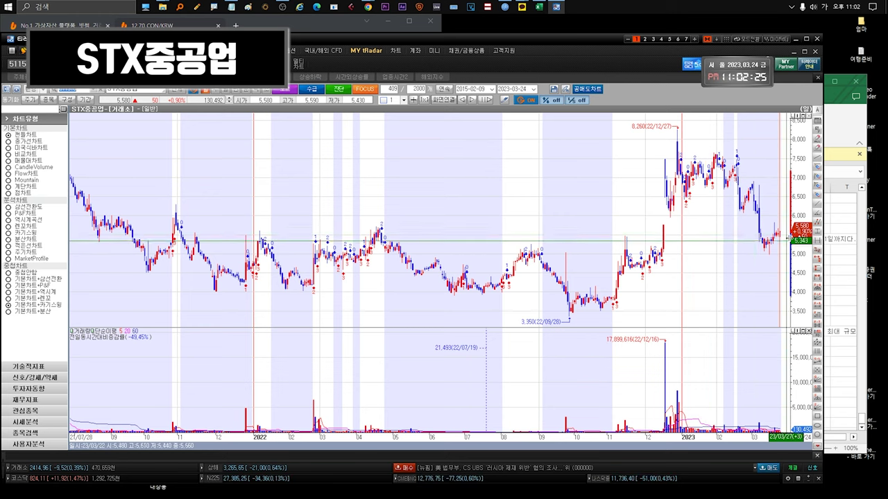
{"action": "mouse_move", "coordinate": [774, 252]}
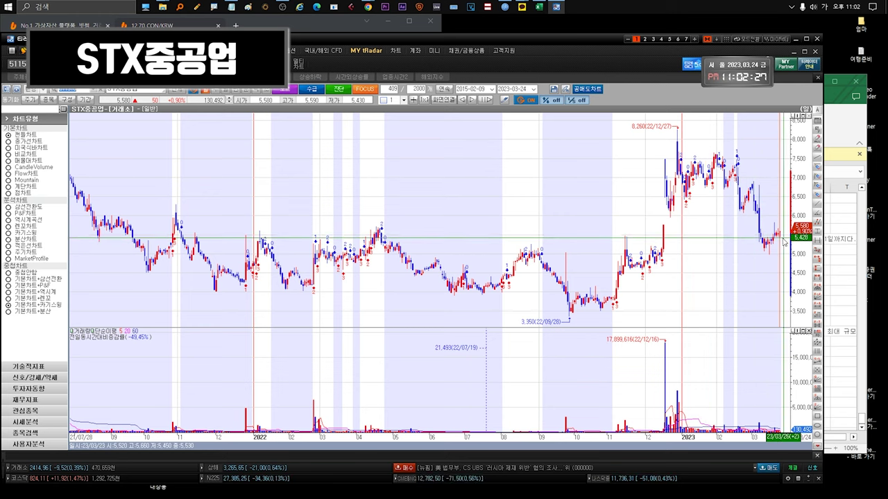
{"action": "key", "text": "Escape"}
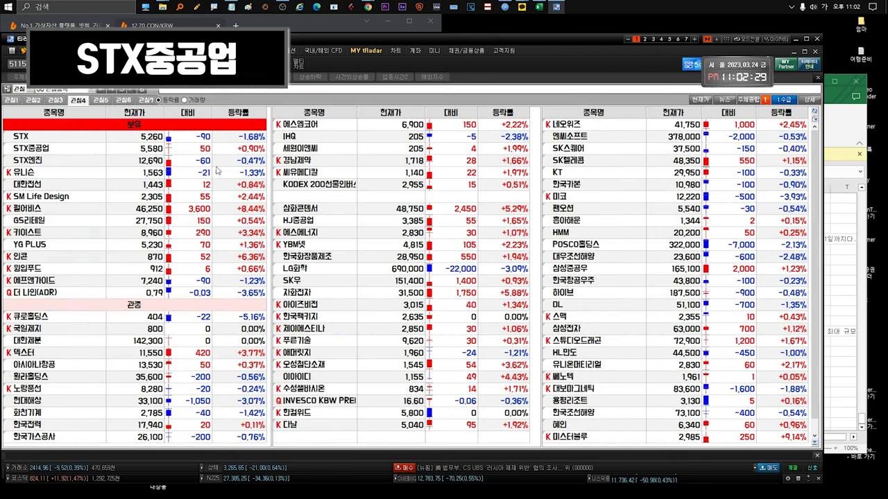
{"action": "double_click", "coordinate": [70, 154]}
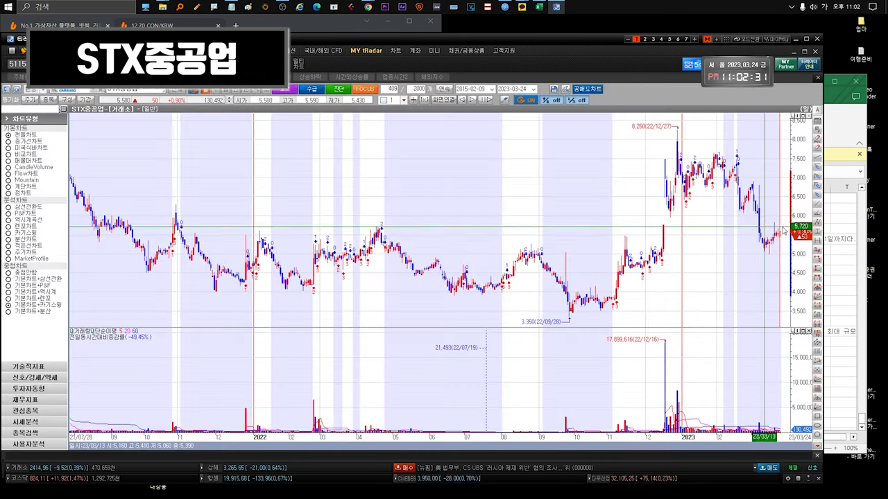
Return to the stock workbook and read the STX중공업 earnings notes in B485:B487 of the stx중 sheet
{"action": "left_click", "coordinate": [841, 127]}
{"action": "left_click", "coordinate": [239, 312]}
{"action": "left_click", "coordinate": [206, 310]}
{"action": "mouse_move", "coordinate": [181, 301]}
{"action": "left_mouse_down"}
{"action": "mouse_move", "coordinate": [206, 320]}
{"action": "mouse_move", "coordinate": [172, 292]}
{"action": "left_mouse_up"}
{"action": "left_click", "coordinate": [182, 291]}
{"action": "left_click", "coordinate": [172, 292]}
{"action": "left_click", "coordinate": [112, 291]}
{"action": "left_click", "coordinate": [178, 293]}
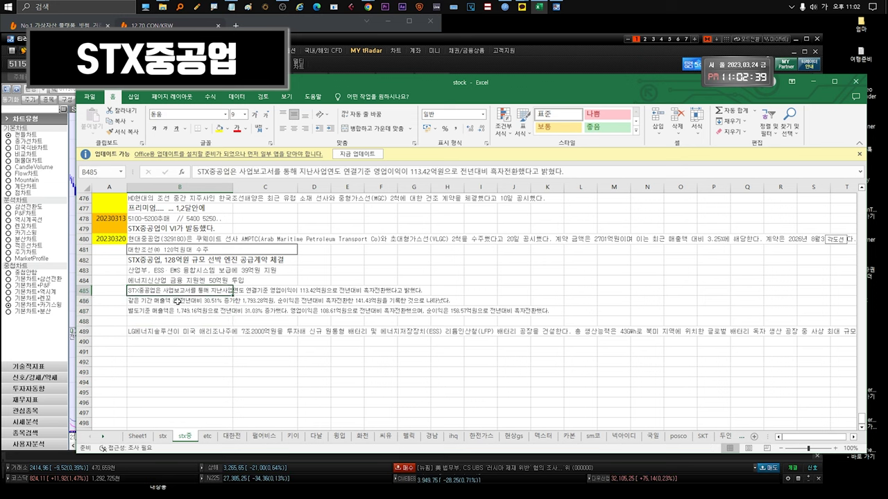
{"action": "left_click", "coordinate": [180, 301]}
{"action": "left_click", "coordinate": [181, 310]}
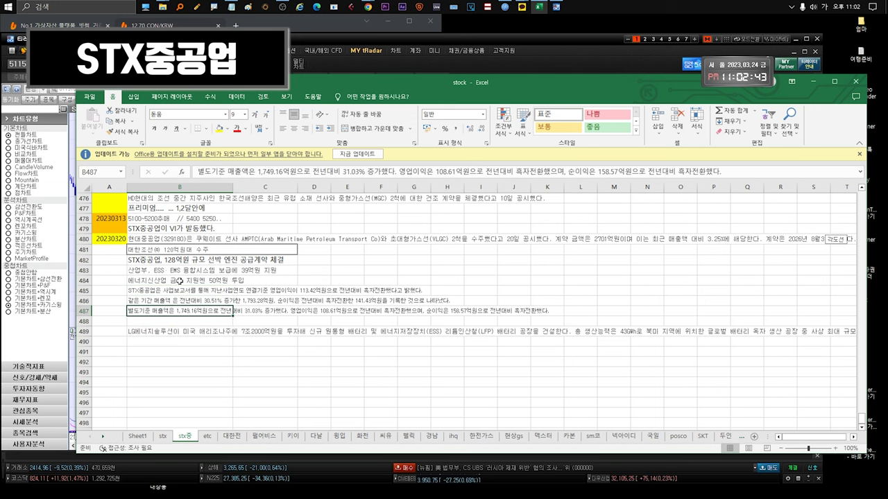
{"action": "left_click_drag", "start_coordinate": [180, 291], "coordinate": [188, 311]}
{"action": "left_click", "coordinate": [194, 323]}
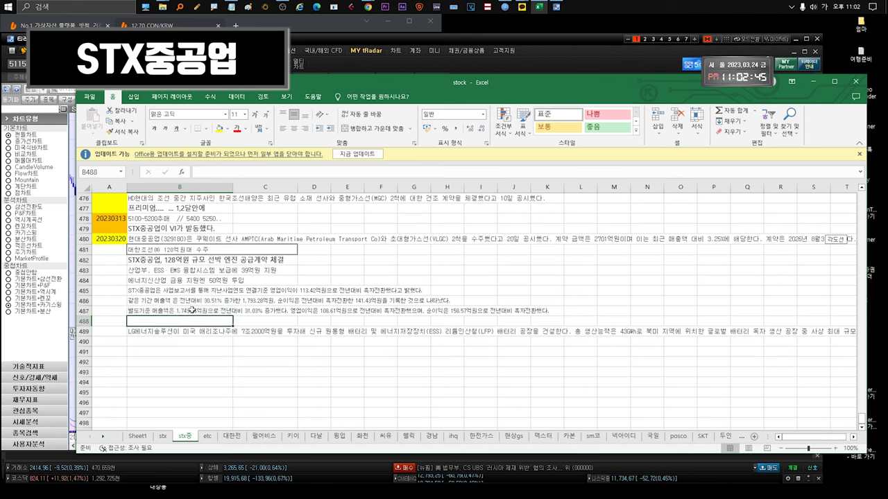
{"action": "left_click", "coordinate": [192, 311]}
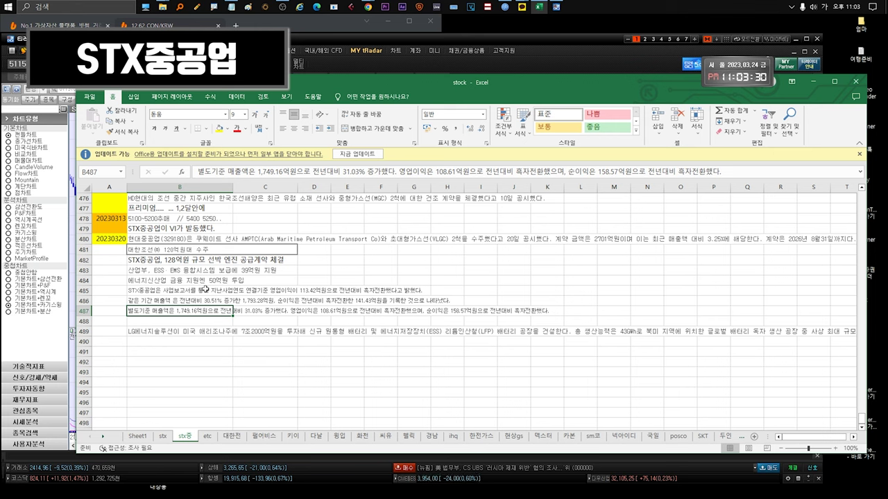
Read the 20230320 현대중공업 vessel order note in B480 and the 대한조선 order note in B481
{"action": "left_click", "coordinate": [430, 239]}
{"action": "left_click", "coordinate": [447, 240]}
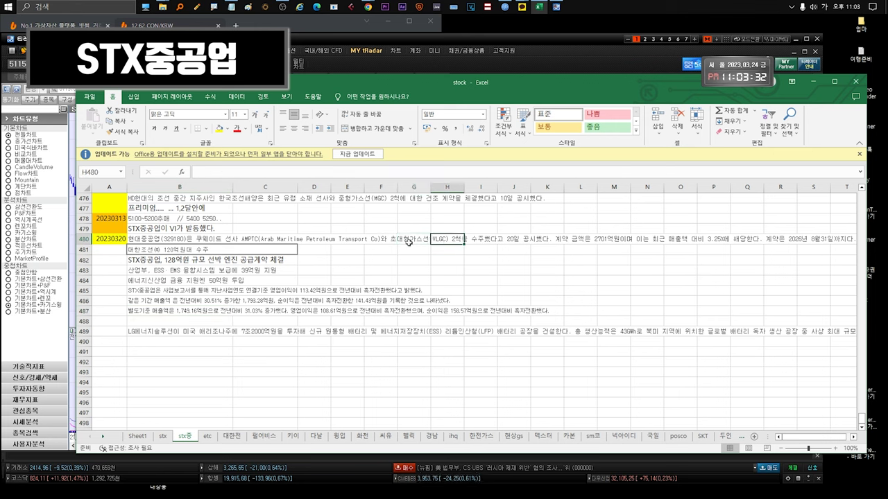
{"action": "double_click", "coordinate": [210, 239]}
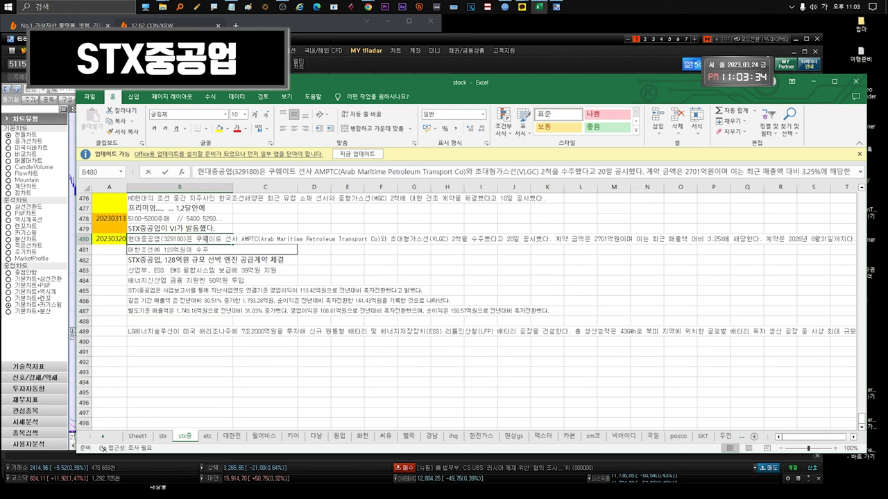
{"action": "left_click", "coordinate": [170, 260]}
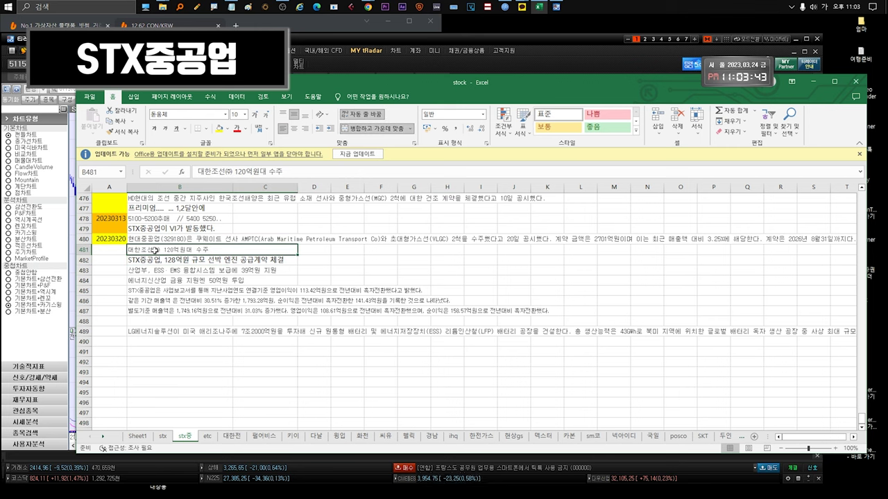
{"action": "double_click", "coordinate": [188, 247]}
{"action": "left_click_drag", "start_coordinate": [219, 249], "coordinate": [119, 249]}
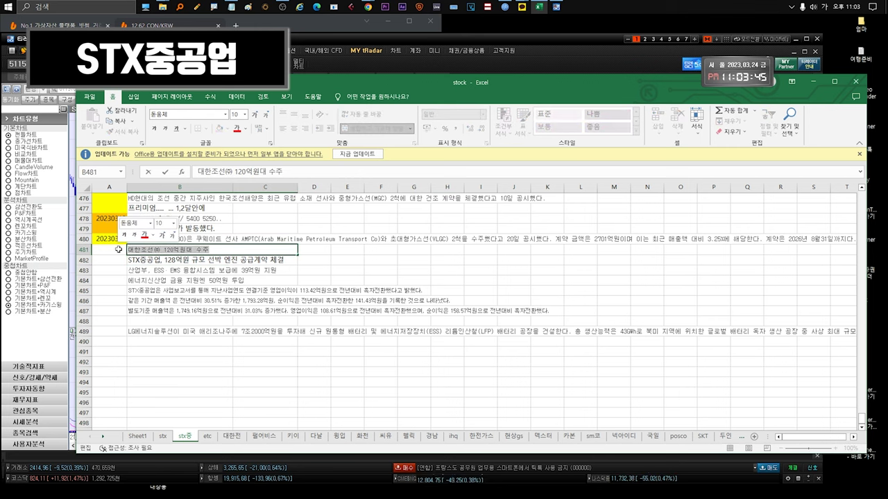
Read the STX중공업 engine contract, ESS·EMS support and 에너지신산업 funding notes in B482:B484
{"action": "left_click", "coordinate": [166, 263]}
{"action": "left_click", "coordinate": [159, 271]}
{"action": "double_click", "coordinate": [157, 274]}
{"action": "left_click", "coordinate": [156, 273]}
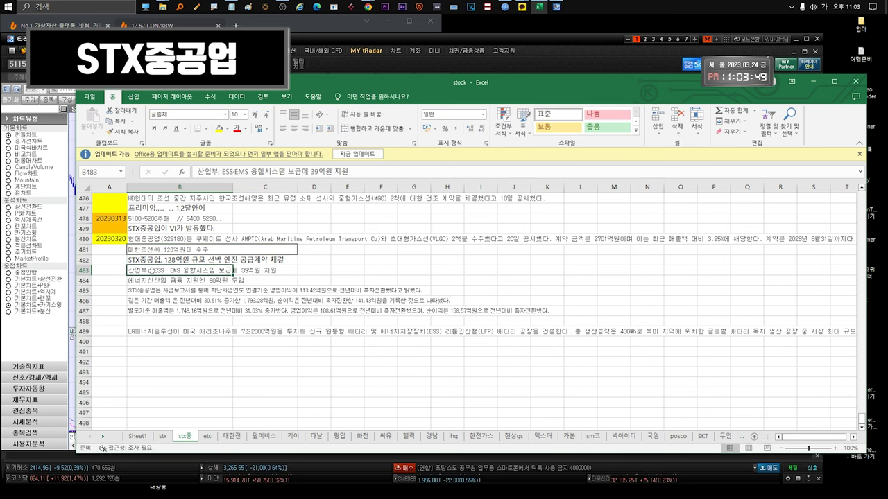
{"action": "double_click", "coordinate": [151, 271]}
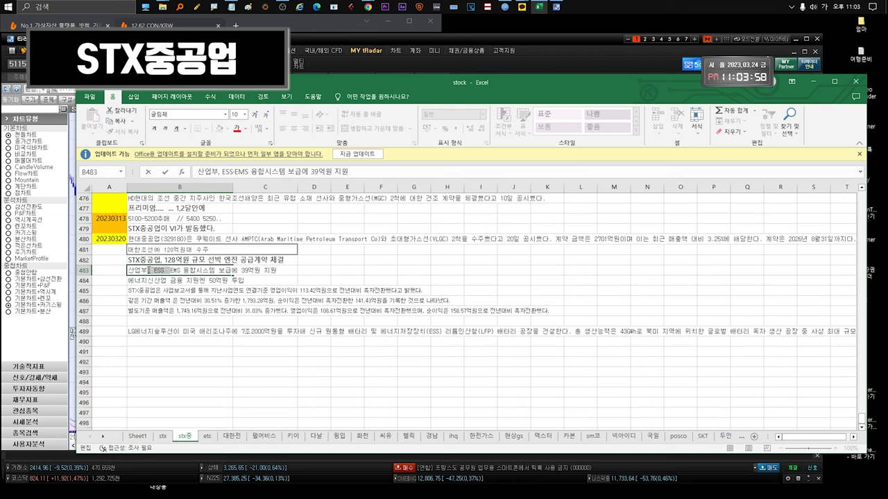
{"action": "left_click", "coordinate": [154, 270]}
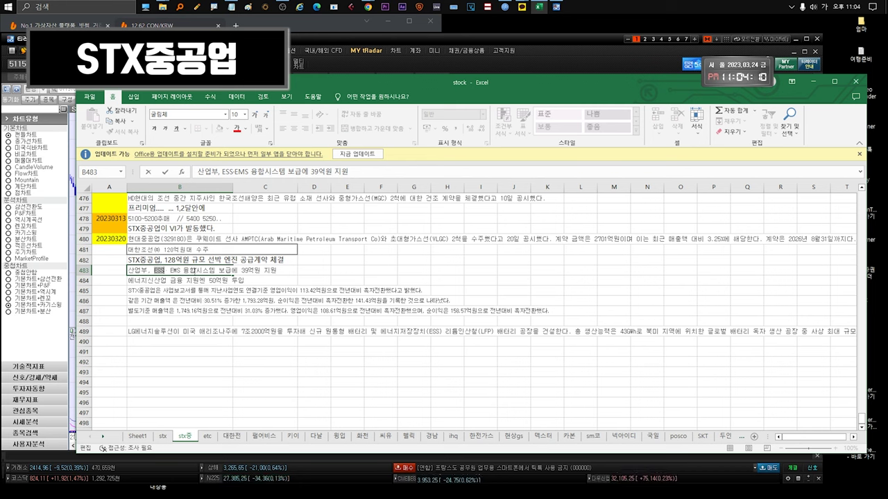
{"action": "left_click", "coordinate": [172, 281]}
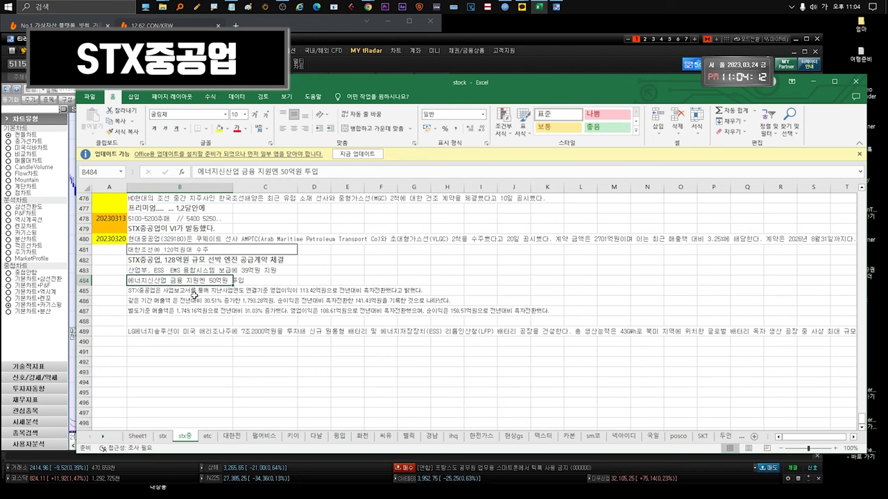
Read the LG에너지솔루션 Arizona battery plant note in B489 and review the earnings notes in B485:B487 again
{"action": "left_click", "coordinate": [194, 299]}
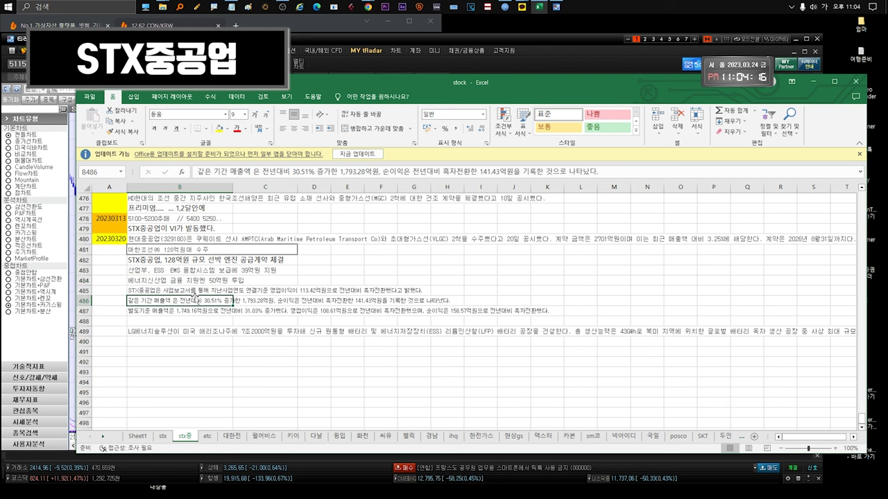
{"action": "left_click", "coordinate": [176, 333]}
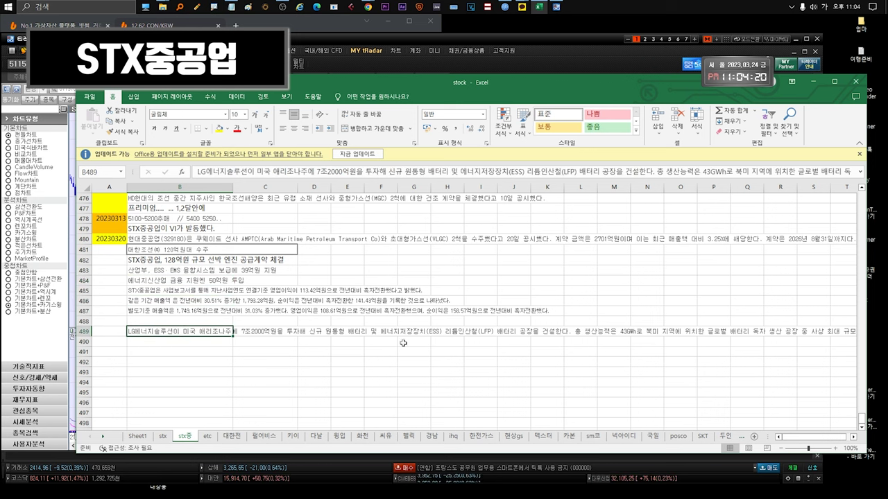
{"action": "double_click", "coordinate": [156, 333]}
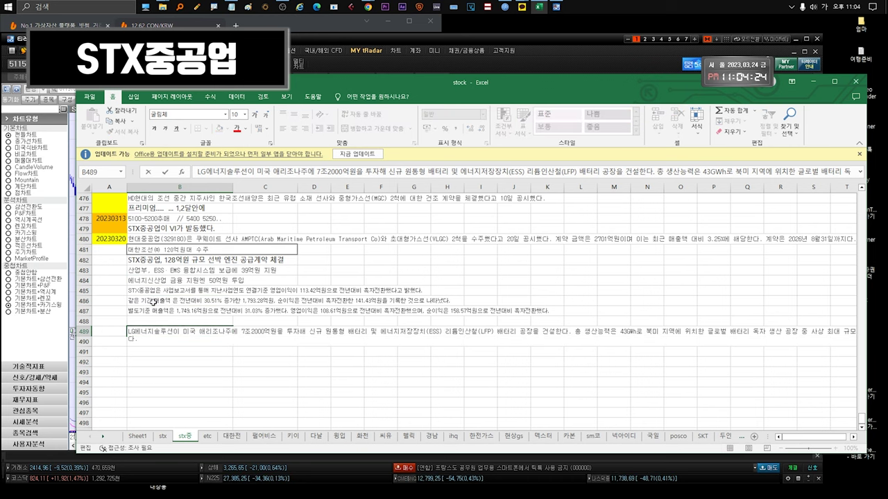
{"action": "left_click", "coordinate": [154, 303]}
{"action": "left_click", "coordinate": [158, 331]}
{"action": "left_click", "coordinate": [159, 271]}
{"action": "left_click", "coordinate": [162, 292]}
{"action": "left_click_drag", "start_coordinate": [167, 311], "coordinate": [175, 287]}
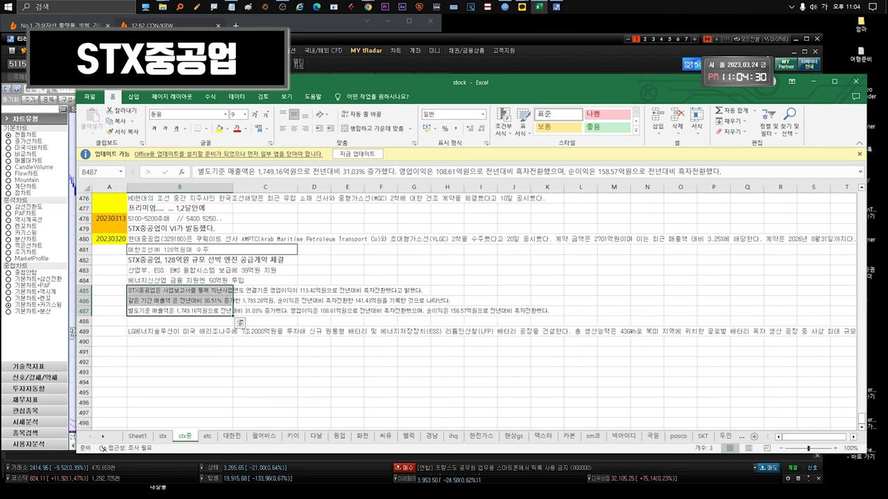
Return to the STX중공업 daily chart and narrow it to the period from June 2022 to March 2023
{"action": "key", "text": "alt+Tab"}
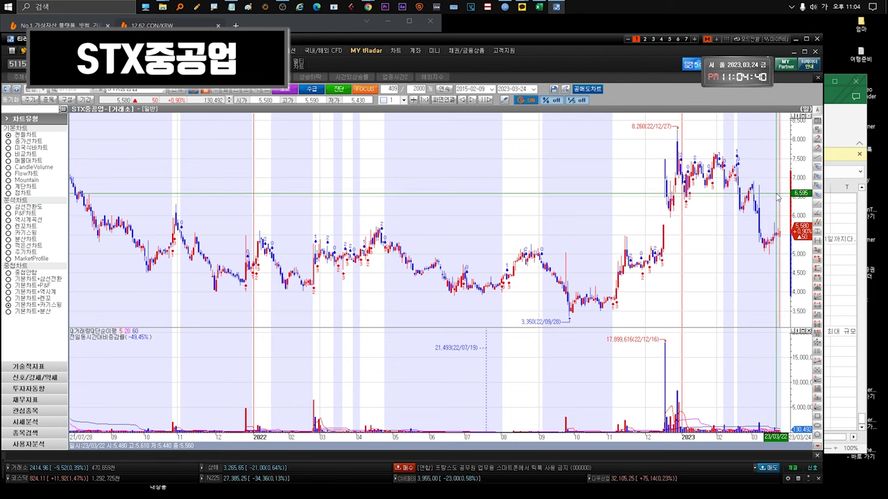
{"action": "mouse_move", "coordinate": [759, 426]}
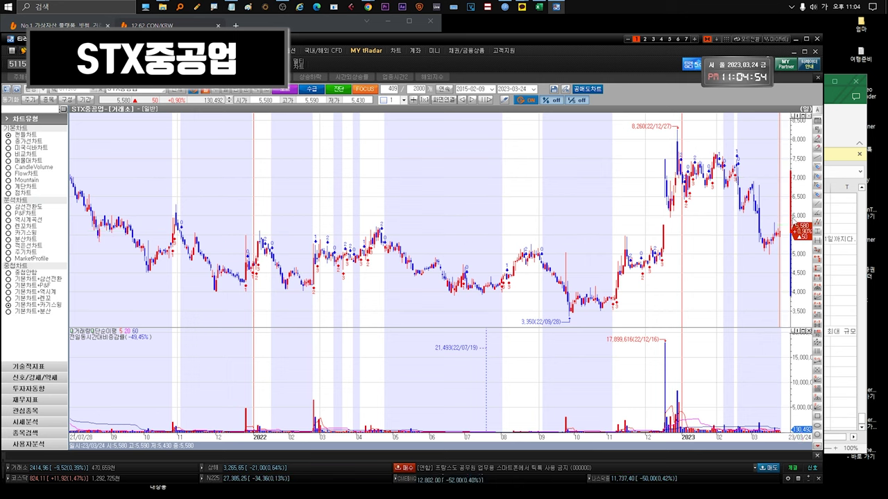
{"action": "mouse_move", "coordinate": [779, 239]}
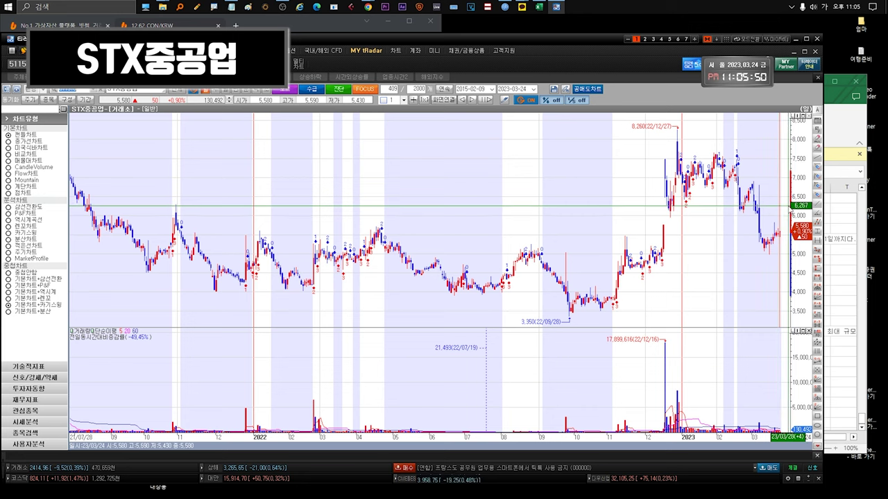
{"action": "left_click_drag", "start_coordinate": [764, 204], "coordinate": [505, 220]}
{"action": "left_click_drag", "start_coordinate": [712, 267], "coordinate": [798, 220]}
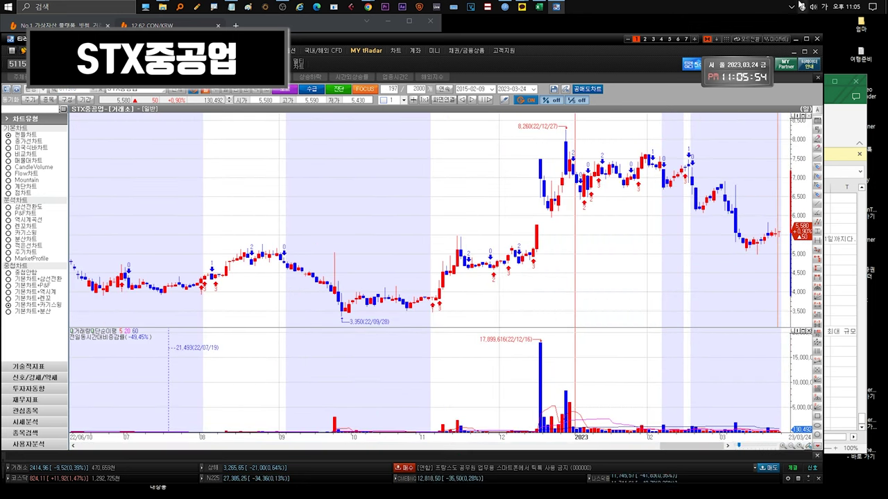
Go back to the watchlist and bring up the STX중공업 pop-up with its headlines and intraday chart
{"action": "left_click", "coordinate": [28, 456]}
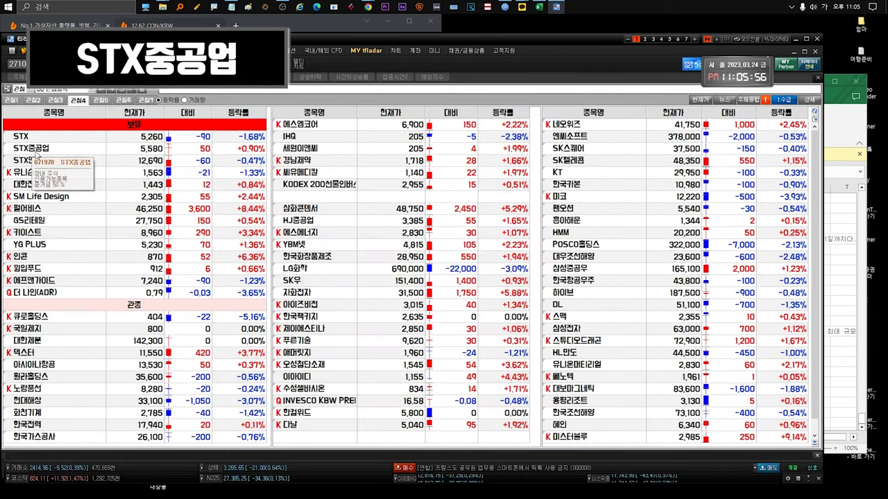
{"action": "left_click", "coordinate": [35, 150]}
{"action": "mouse_move", "coordinate": [7, 147]}
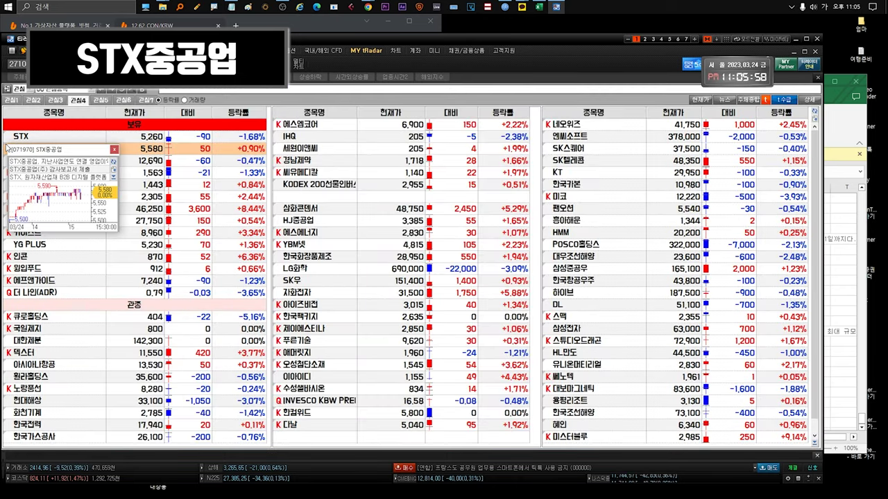
Bring up the 유니슨 daily chart, check its latest candles, and show the period from August 2021 to March 2023
{"action": "key", "text": "ctrl+Tab"}
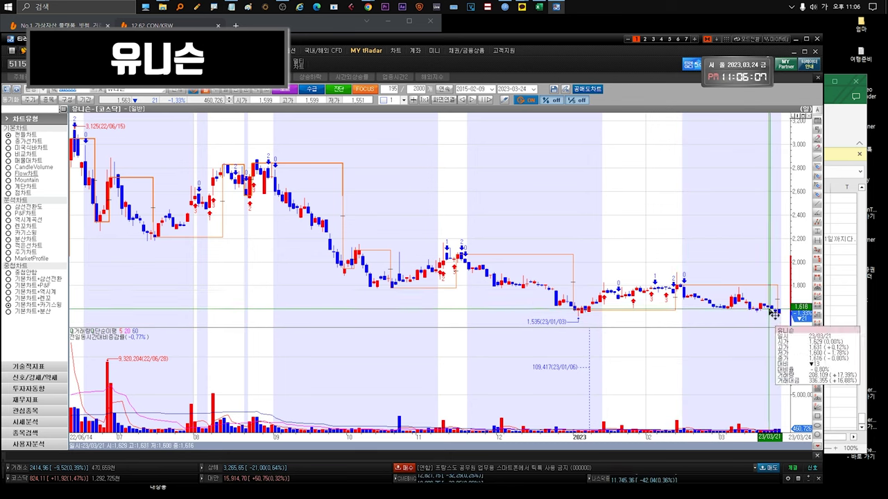
{"action": "left_click_drag", "start_coordinate": [733, 255], "coordinate": [783, 311]}
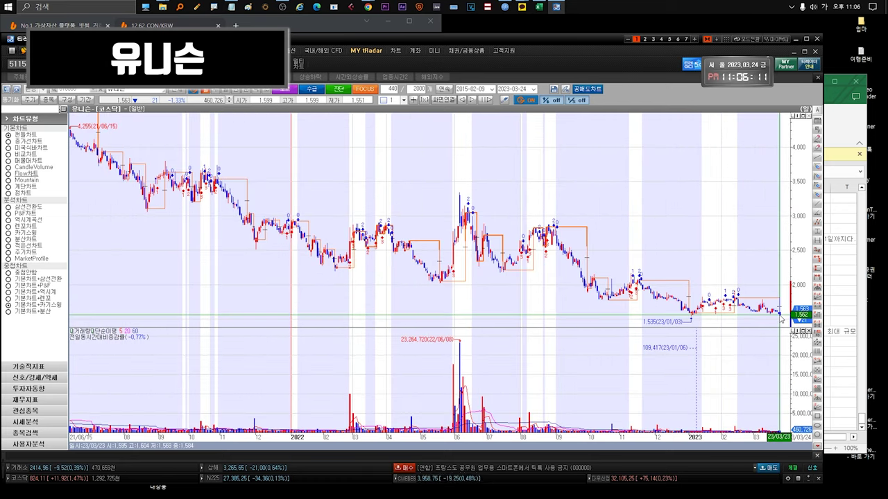
{"action": "mouse_move", "coordinate": [784, 319]}
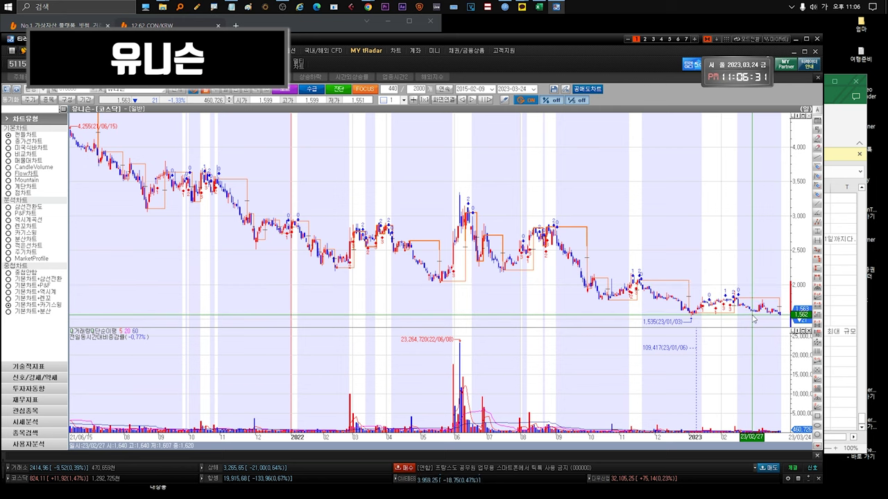
{"action": "left_click_drag", "start_coordinate": [750, 301], "coordinate": [634, 261]}
{"action": "left_click_drag", "start_coordinate": [643, 306], "coordinate": [797, 347]}
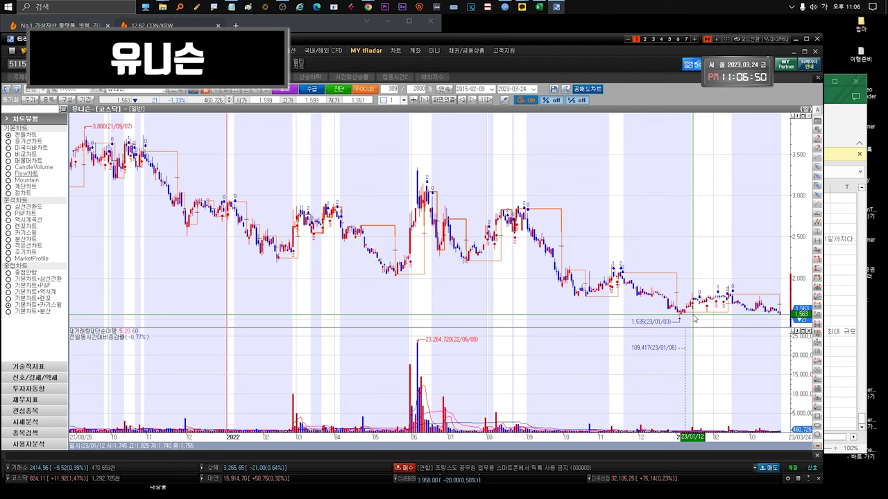
Examine 유니슨's price history since 2015 and its 2019–2021 surge, and narrow the daily chart to April 2022 through March 2023
{"action": "scroll", "coordinate": [694, 318], "scroll_direction": "down", "scroll_amount": 10}
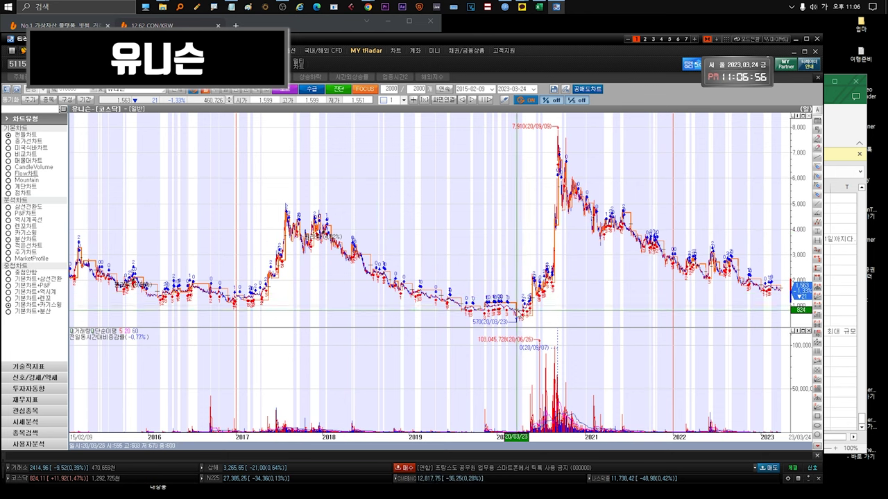
{"action": "scroll", "coordinate": [533, 321], "scroll_direction": "up", "scroll_amount": 7}
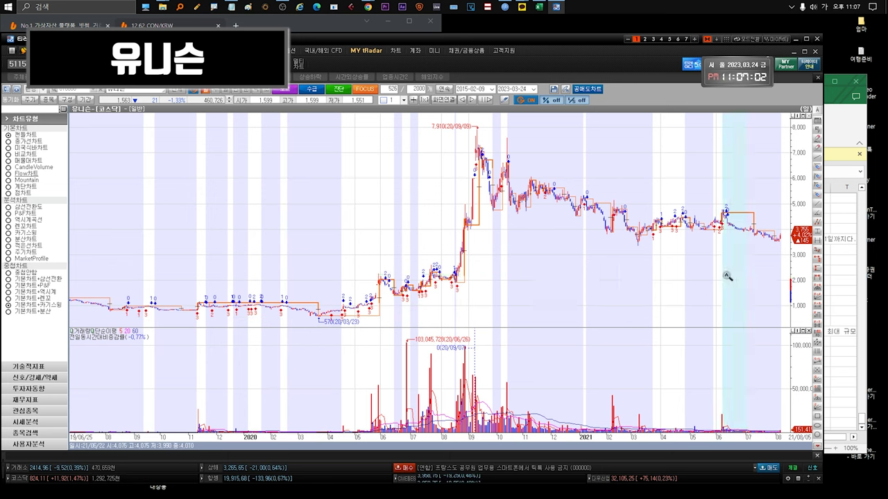
{"action": "scroll", "coordinate": [752, 298], "scroll_direction": "down", "scroll_amount": 7}
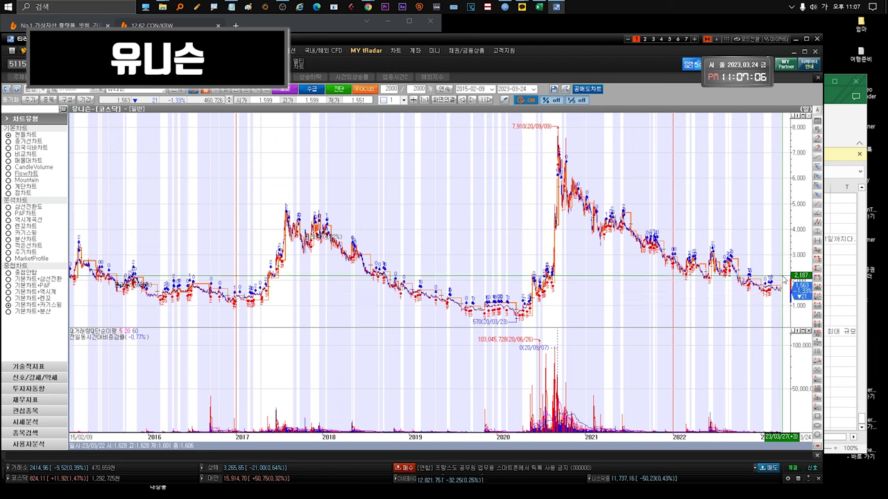
{"action": "scroll", "coordinate": [702, 303], "scroll_direction": "up", "scroll_amount": 5}
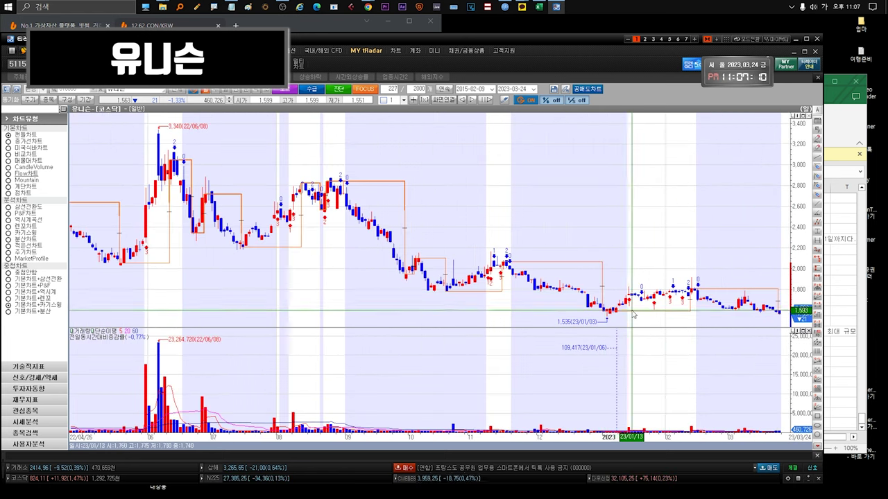
{"action": "key", "text": "Escape"}
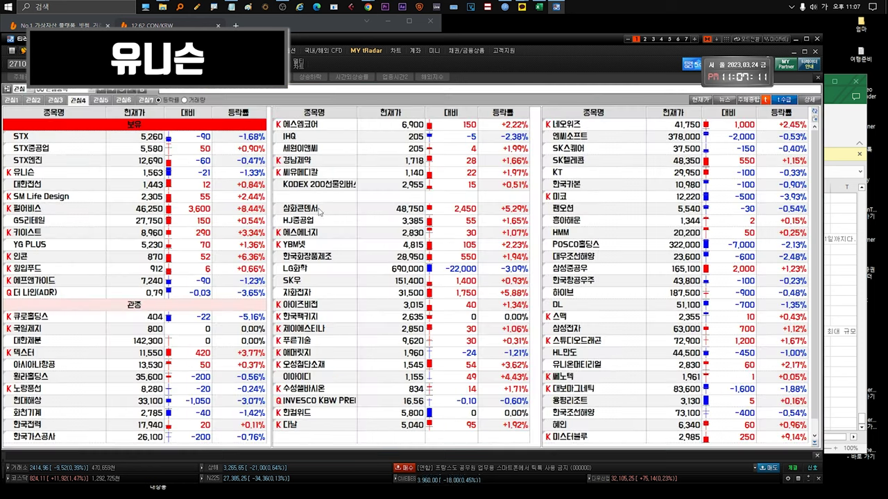
Look at the 대한전선 daily chart from the watchlist and return to the list
{"action": "left_click", "coordinate": [42, 181]}
{"action": "key", "text": "ctrl+Tab"}
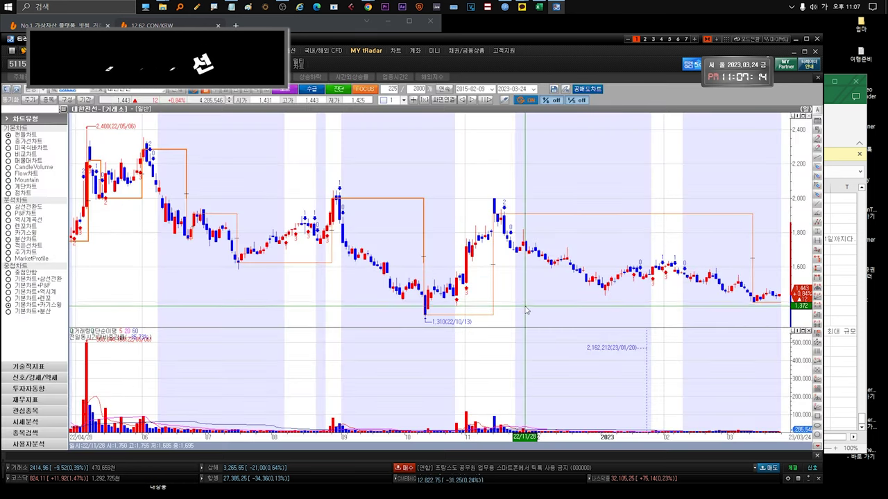
{"action": "key", "text": "ctrl+Tab"}
{"action": "mouse_move", "coordinate": [6, 184]}
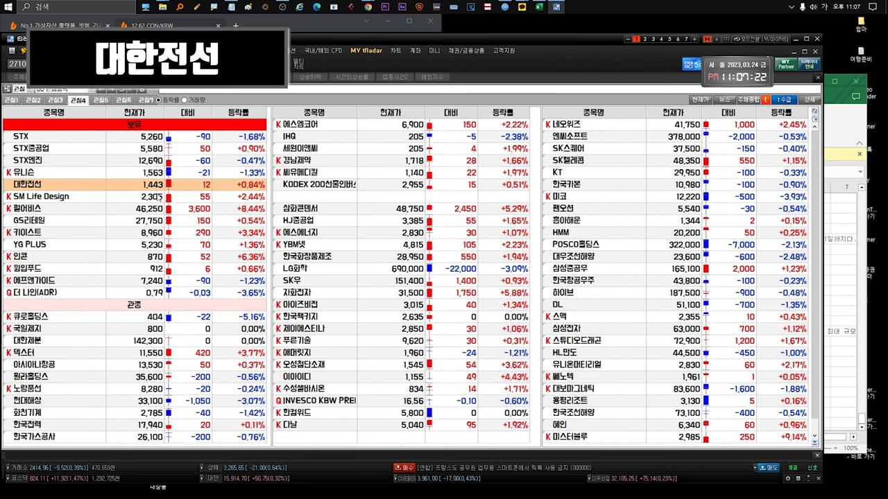
Review 대한전선's daily price history since 2015 and its movement from May 2020 to March 2023
{"action": "double_click", "coordinate": [66, 190]}
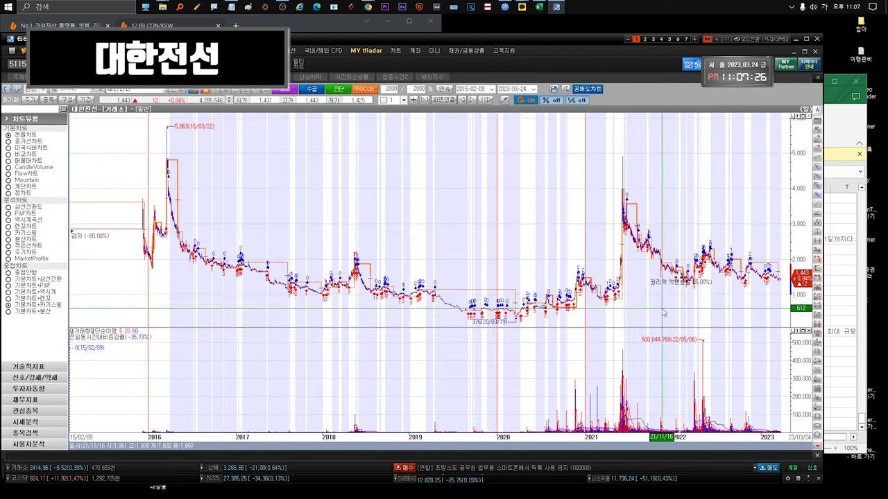
{"action": "left_click_drag", "start_coordinate": [525, 274], "coordinate": [883, 268]}
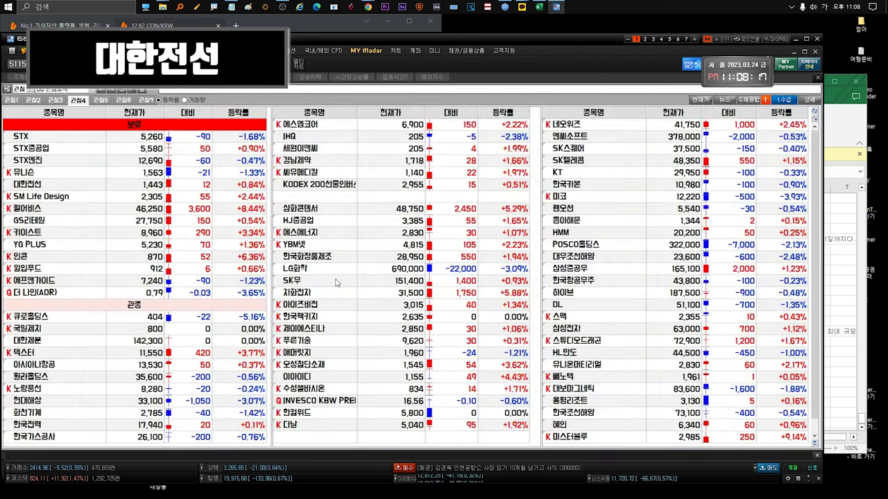
{"action": "double_click", "coordinate": [31, 184]}
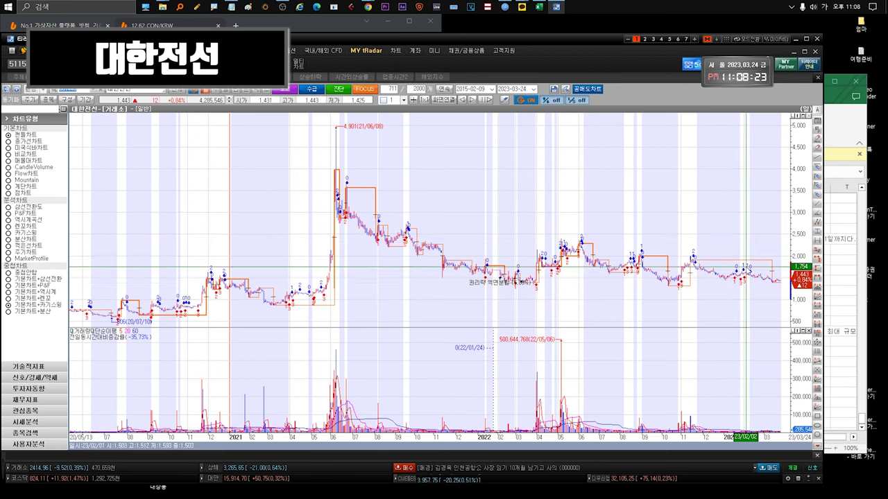
{"action": "key", "text": "Escape"}
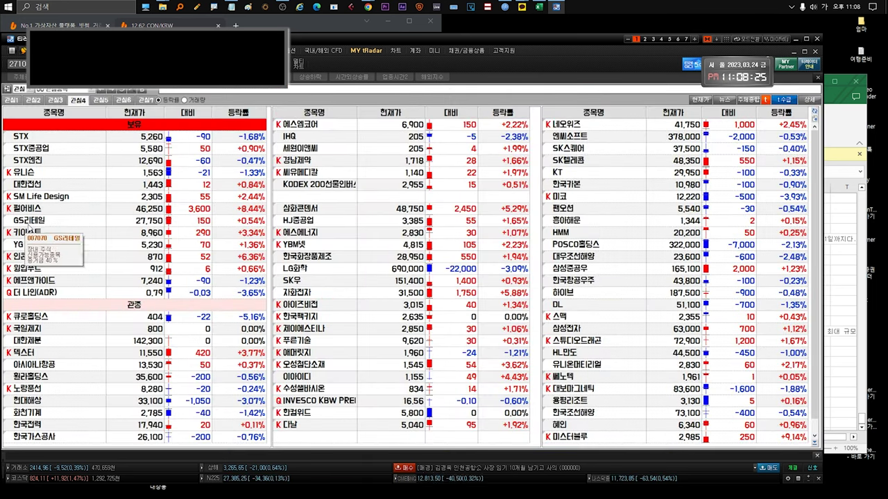
Open the SM Life Design daily chart and read the price details of the 2023/03/24 candle
{"action": "double_click", "coordinate": [59, 200]}
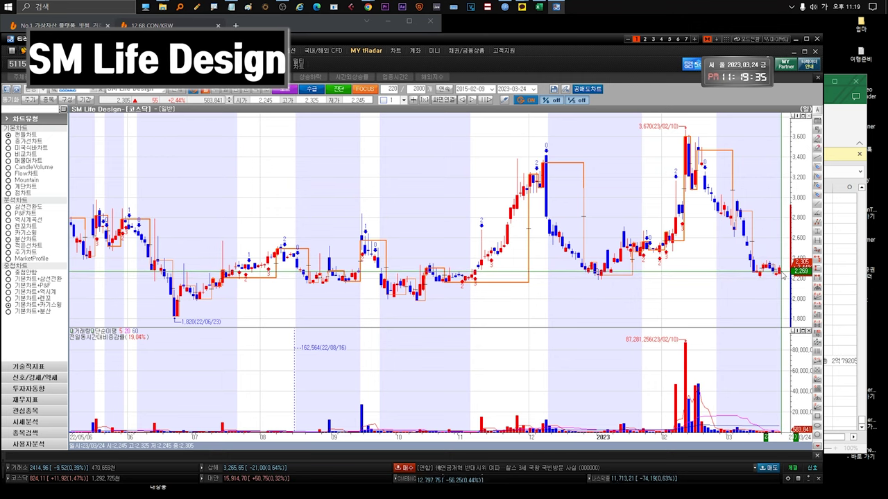
{"action": "mouse_move", "coordinate": [784, 279]}
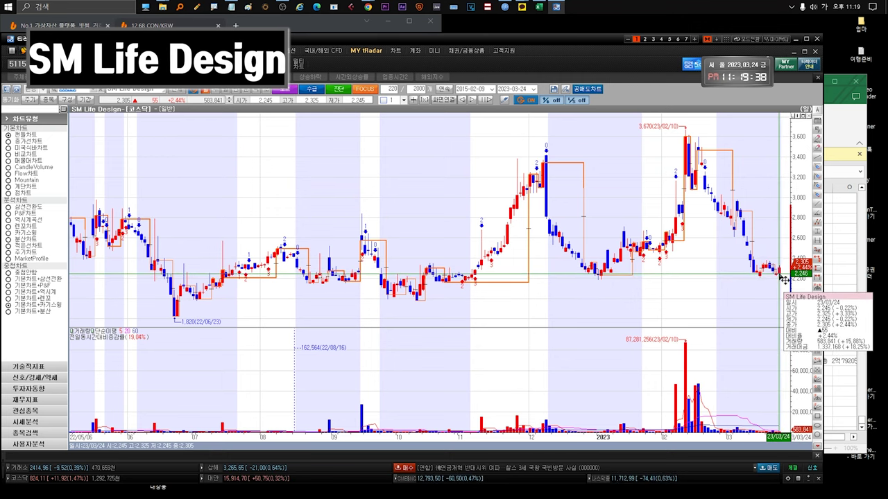
{"action": "left_click", "coordinate": [843, 97]}
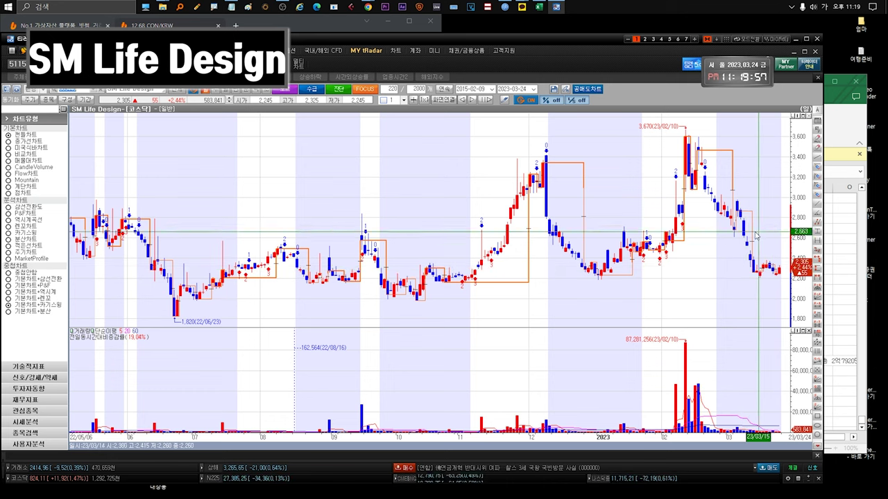
View SM Life Design's daily history since 2015, narrow it to April 2022 through March 2023, and bring the chart back up from the watchlist
{"action": "left_click_drag", "start_coordinate": [772, 242], "coordinate": [390, 271]}
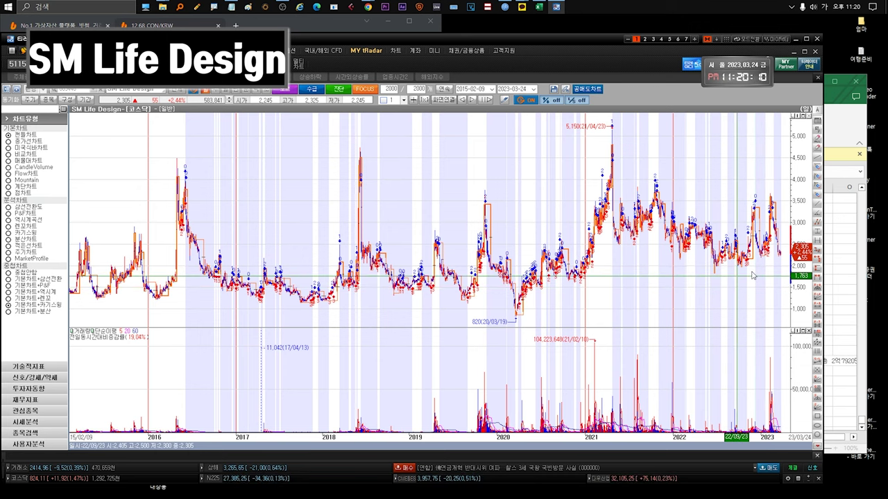
{"action": "scroll", "coordinate": [754, 254], "scroll_direction": "up", "scroll_amount": 5}
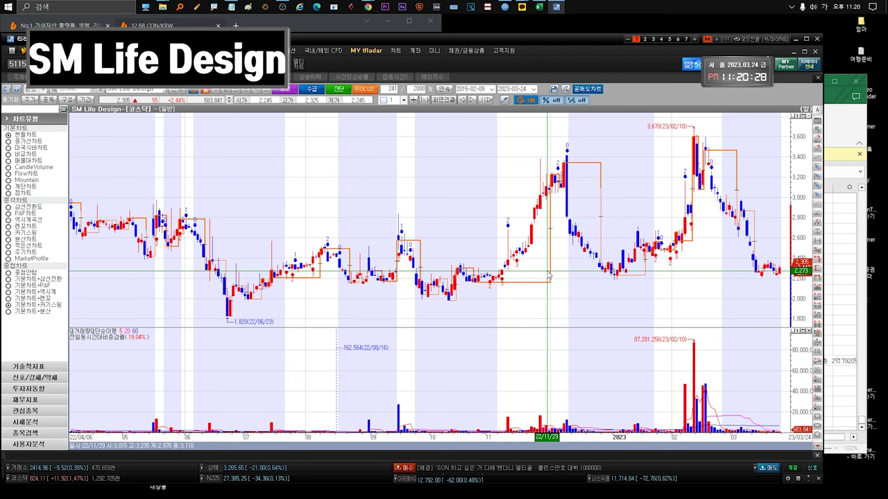
{"action": "key", "text": "Escape"}
{"action": "left_click", "coordinate": [36, 199]}
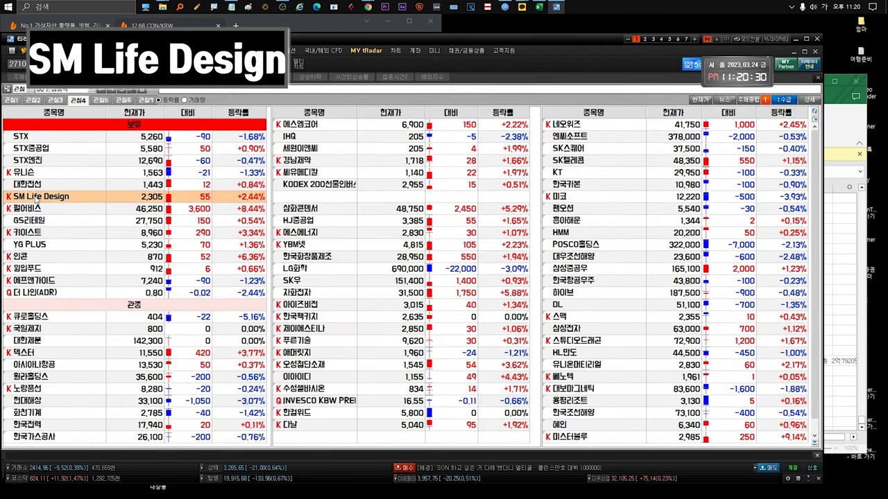
{"action": "key", "text": "ctrl+Tab"}
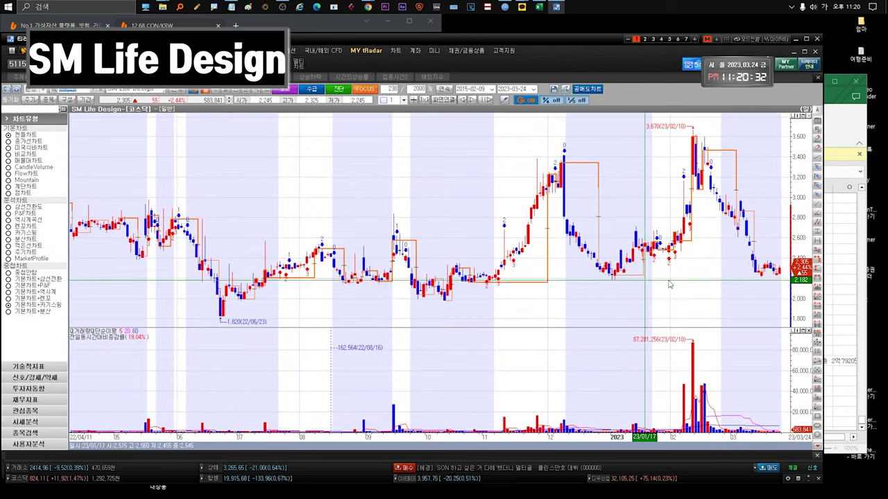
{"action": "key", "text": "ctrl+Tab"}
{"action": "key", "text": "ctrl+Tab"}
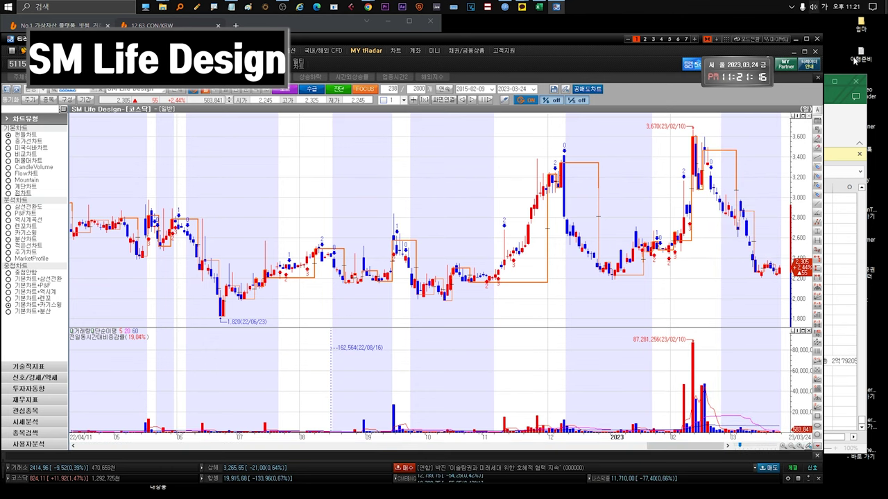
Compare SM Life Design's full daily history with its monthly chart, and narrow the daily chart to November 2020 through March 2023
{"action": "left_click_drag", "start_coordinate": [573, 192], "coordinate": [138, 238]}
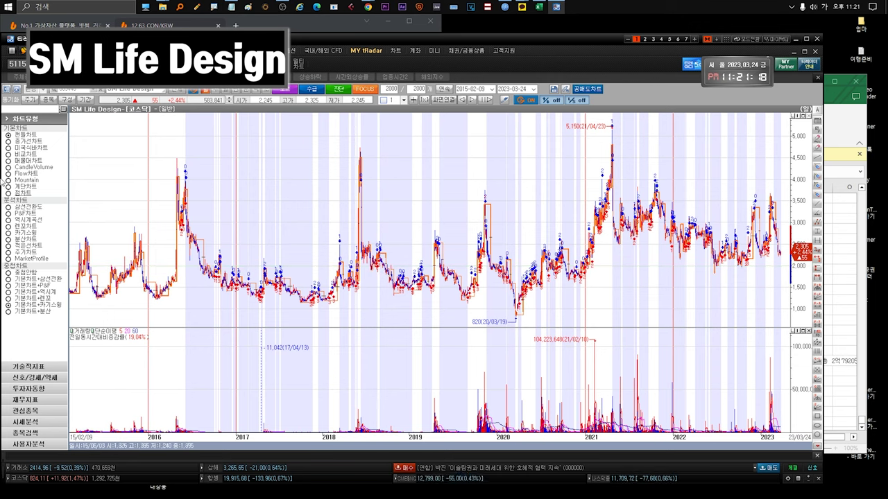
{"action": "left_click", "coordinate": [225, 90]}
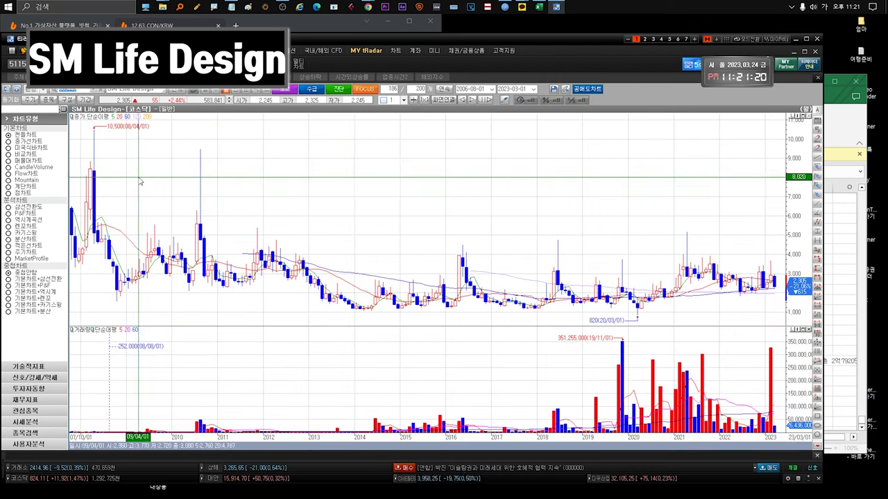
{"action": "left_click", "coordinate": [208, 92]}
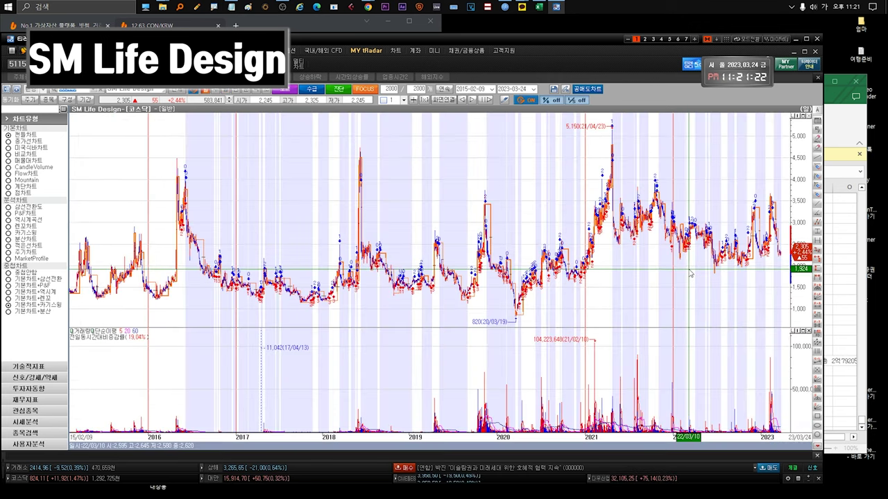
{"action": "left_click_drag", "start_coordinate": [572, 301], "coordinate": [876, 304]}
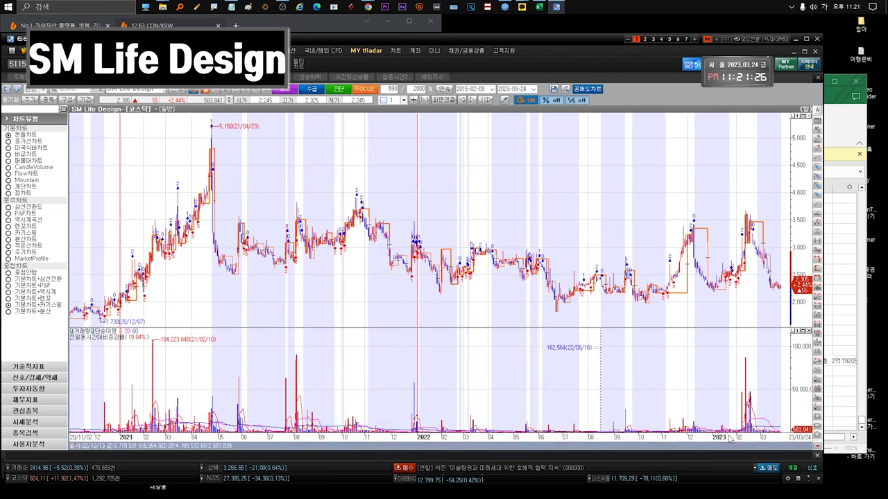
Open the 펄어비스 daily chart, narrow it to July 2022 through March 2023, and examine its latest candles
{"action": "left_click", "coordinate": [222, 77]}
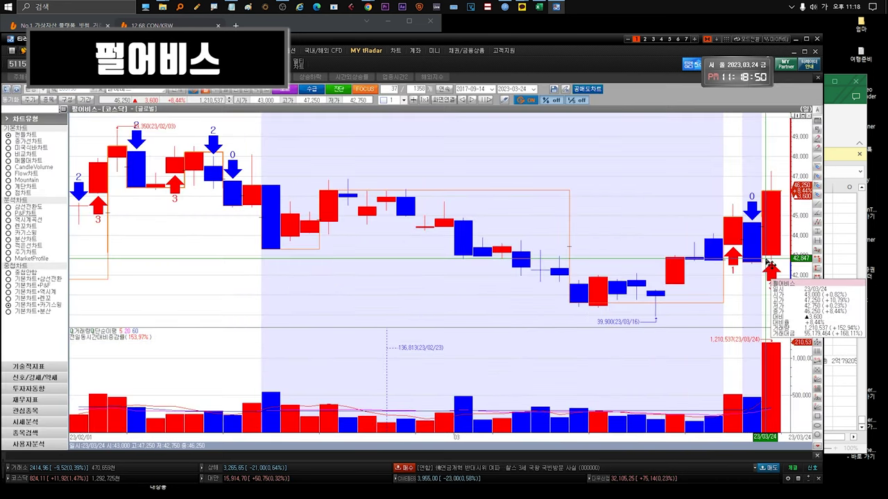
{"action": "left_click_drag", "start_coordinate": [774, 295], "coordinate": [789, 285]}
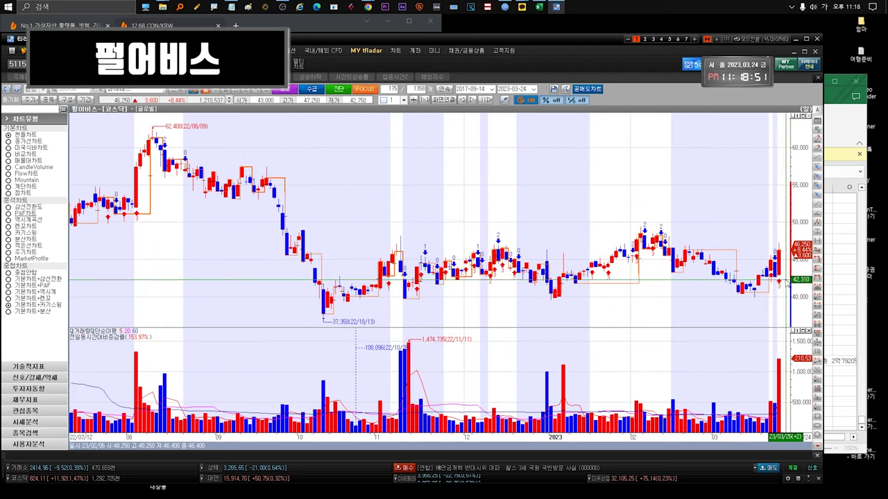
{"action": "mouse_move", "coordinate": [784, 265]}
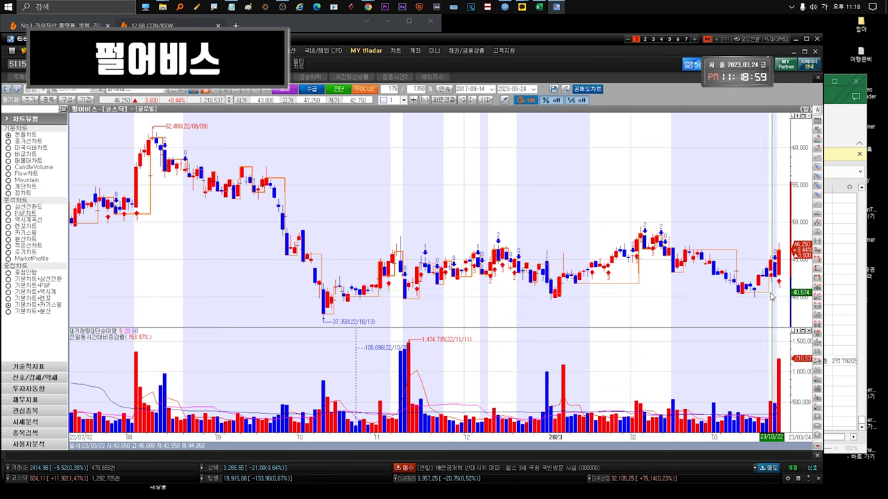
{"action": "key", "text": "Escape"}
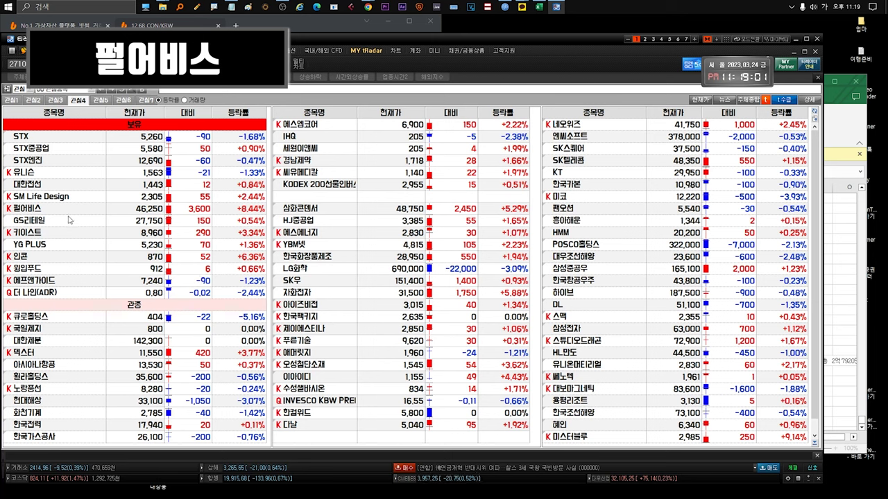
Go through the watchlist's 보유 holdings from SM Life Design to 인콘 and compare their quotes
{"action": "left_click", "coordinate": [77, 197]}
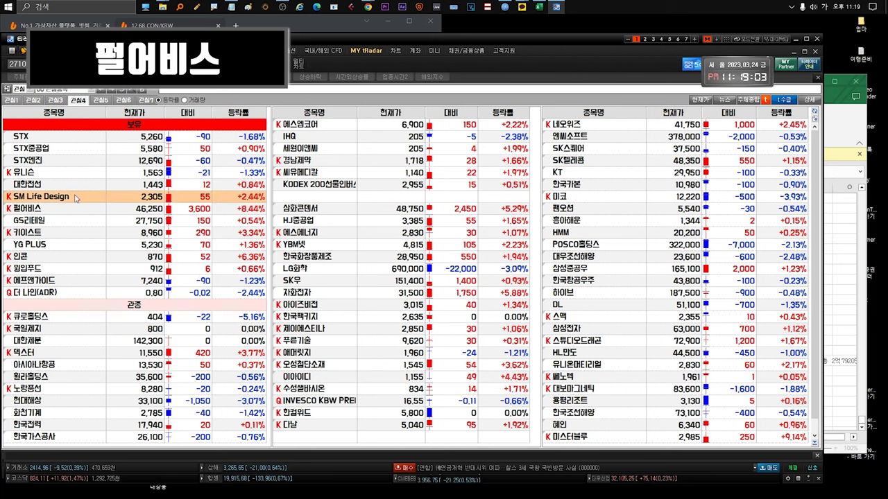
{"action": "left_click", "coordinate": [57, 255]}
{"action": "left_click", "coordinate": [56, 245]}
{"action": "left_click", "coordinate": [62, 200]}
{"action": "left_click", "coordinate": [66, 232]}
{"action": "left_click", "coordinate": [70, 199]}
{"action": "left_click", "coordinate": [67, 232]}
{"action": "left_click", "coordinate": [68, 209]}
{"action": "left_click", "coordinate": [67, 221]}
{"action": "left_click", "coordinate": [64, 233]}
{"action": "left_click", "coordinate": [61, 245]}
Reopen the 펄어비스 daily chart, view its history since September 2017, and zoom in on the period from 2022 onward
{"action": "double_click", "coordinate": [47, 212]}
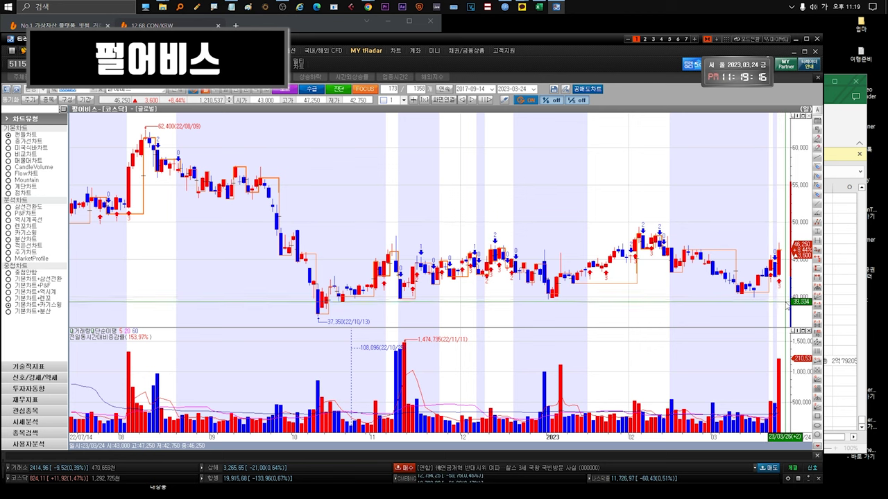
{"action": "left_click_drag", "start_coordinate": [526, 187], "coordinate": [522, 187]}
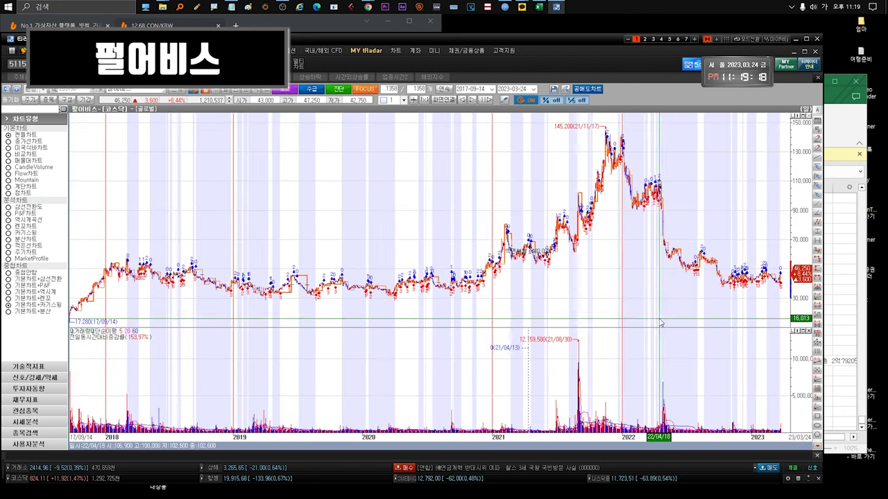
{"action": "left_click_drag", "start_coordinate": [664, 299], "coordinate": [877, 317]}
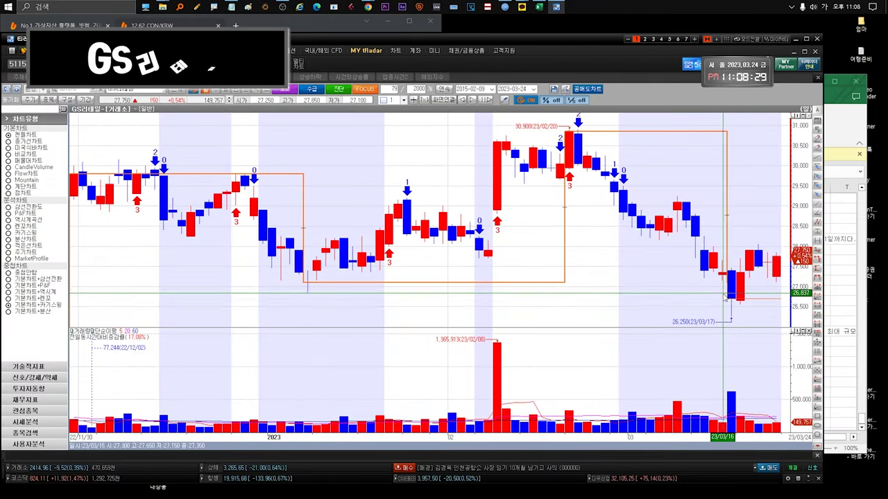
Examine GS리테일's mid-March 2023 candles and widen its daily chart back to January 2022
{"action": "mouse_move", "coordinate": [737, 299]}
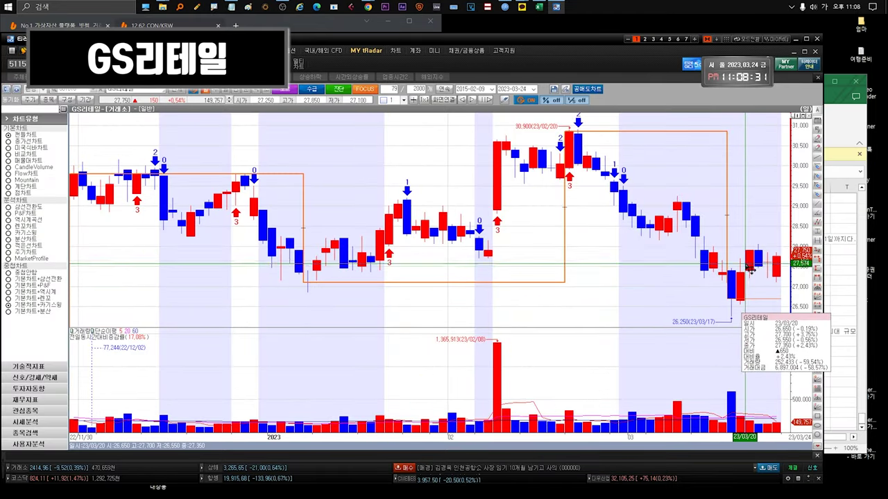
{"action": "left_click_drag", "start_coordinate": [776, 303], "coordinate": [693, 314]}
{"action": "scroll", "coordinate": [682, 316], "scroll_direction": "up", "scroll_amount": 5}
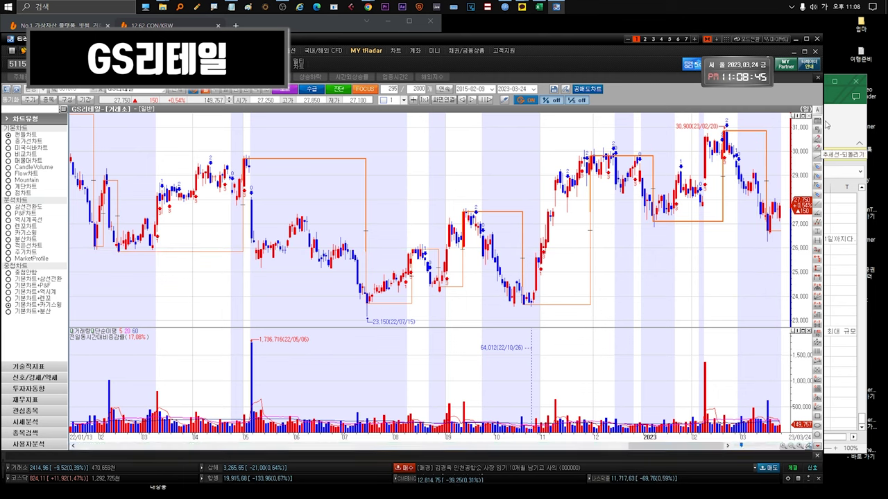
Return to the watchlist and preview GS리테일's news headlines and intraday mini chart
{"action": "key", "text": "Escape"}
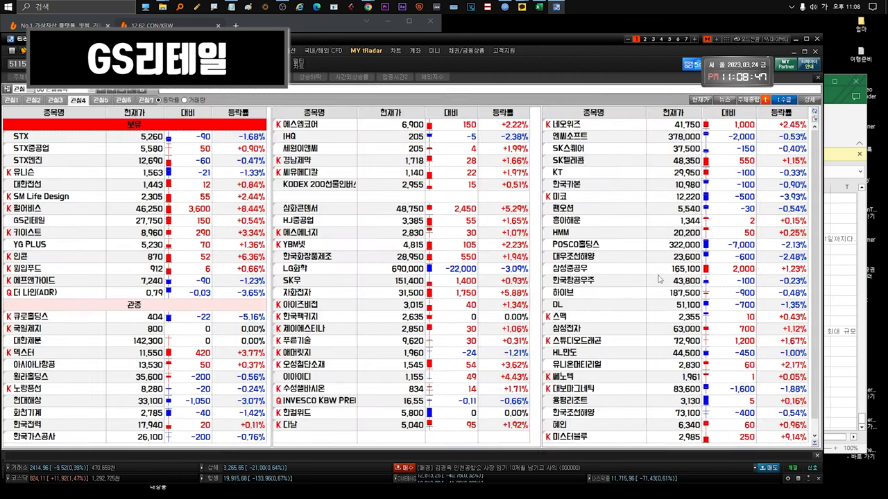
{"action": "left_click", "coordinate": [31, 222]}
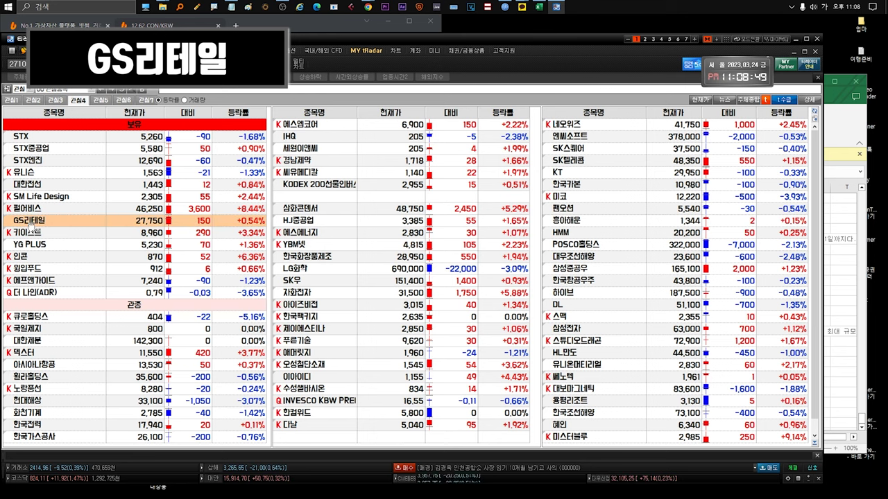
{"action": "mouse_move", "coordinate": [6, 221]}
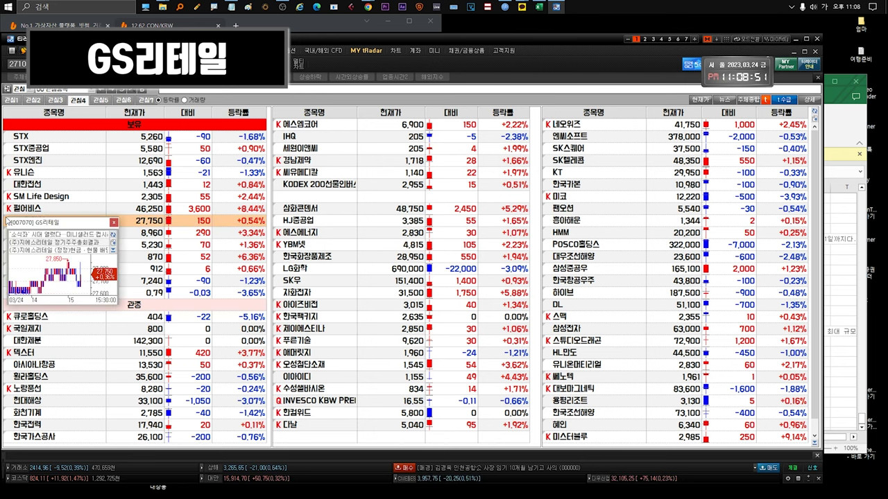
{"action": "left_click", "coordinate": [63, 218]}
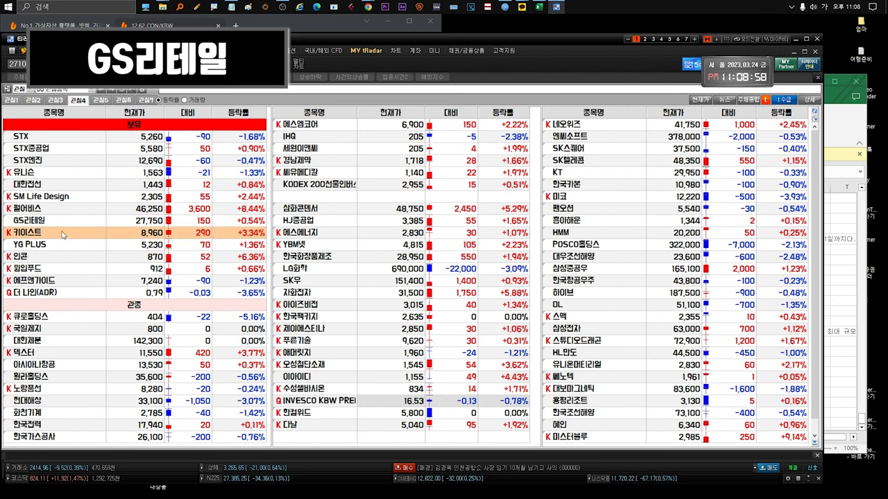
Compare 키이스트's daily history since 2015 with its monthly chart, narrow the daily chart to December 2021 through March 2023, and return to its watchlist row
{"action": "double_click", "coordinate": [42, 233]}
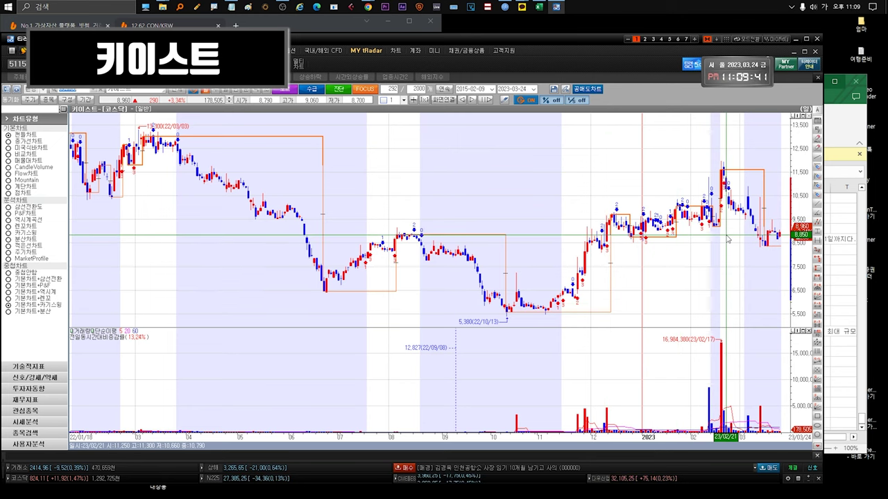
{"action": "left_click_drag", "start_coordinate": [763, 249], "coordinate": [291, 256]}
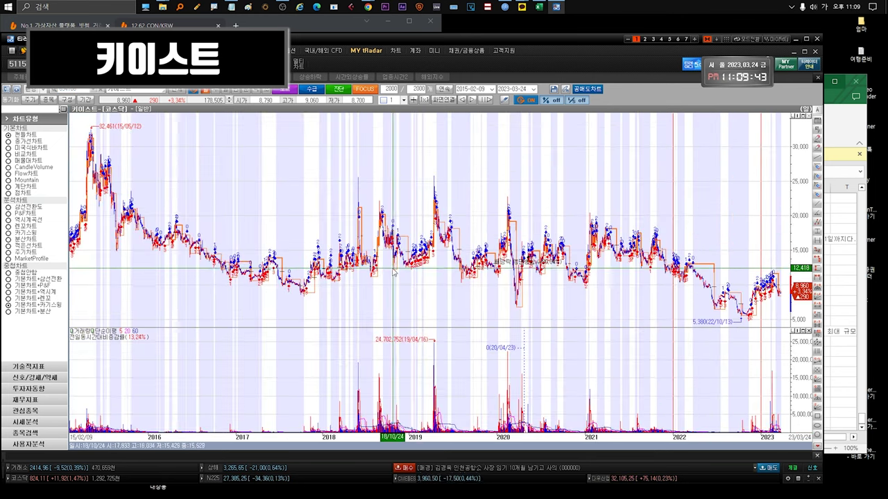
{"action": "left_click", "coordinate": [224, 90]}
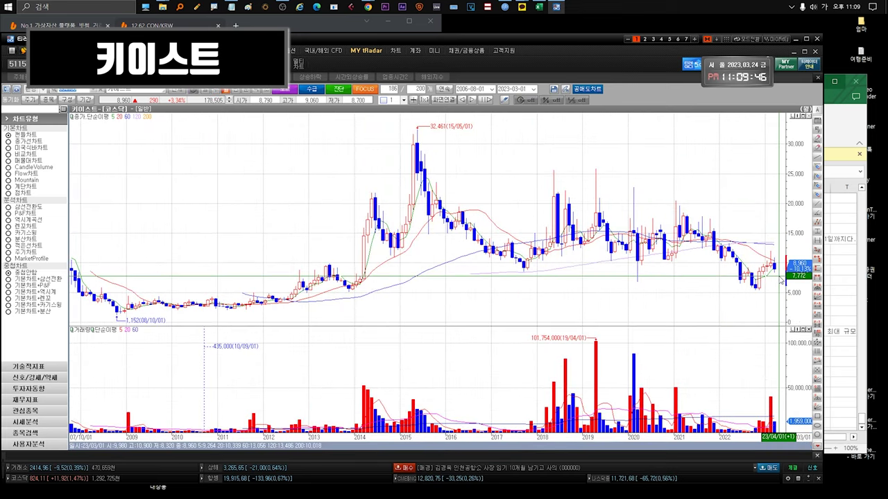
{"action": "left_click", "coordinate": [204, 91]}
{"action": "left_click_drag", "start_coordinate": [670, 276], "coordinate": [783, 298]}
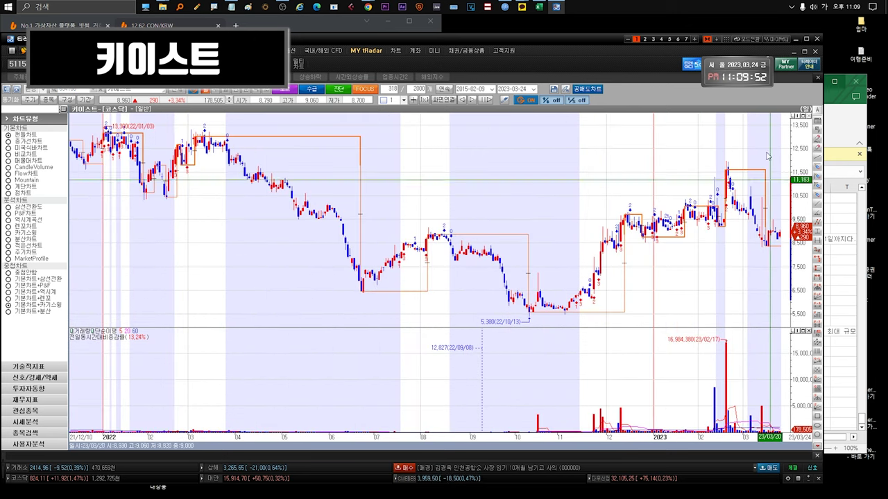
{"action": "key", "text": "ctrl+Tab"}
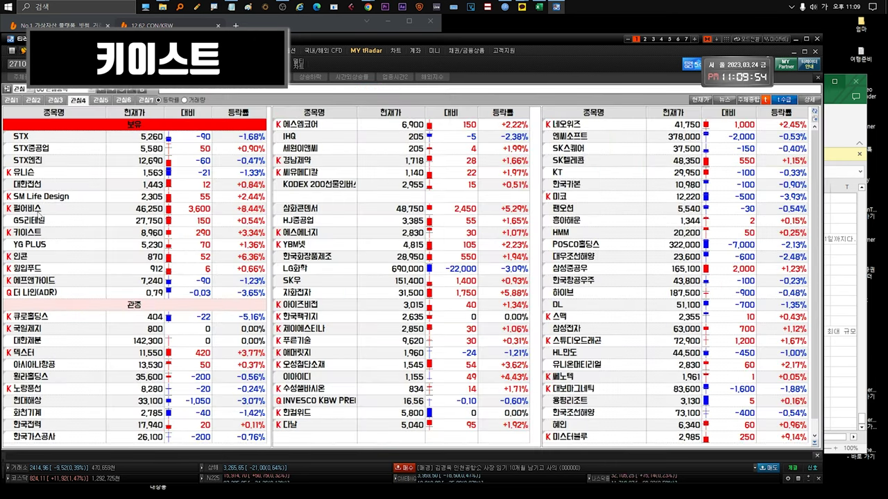
{"action": "left_click", "coordinate": [28, 232]}
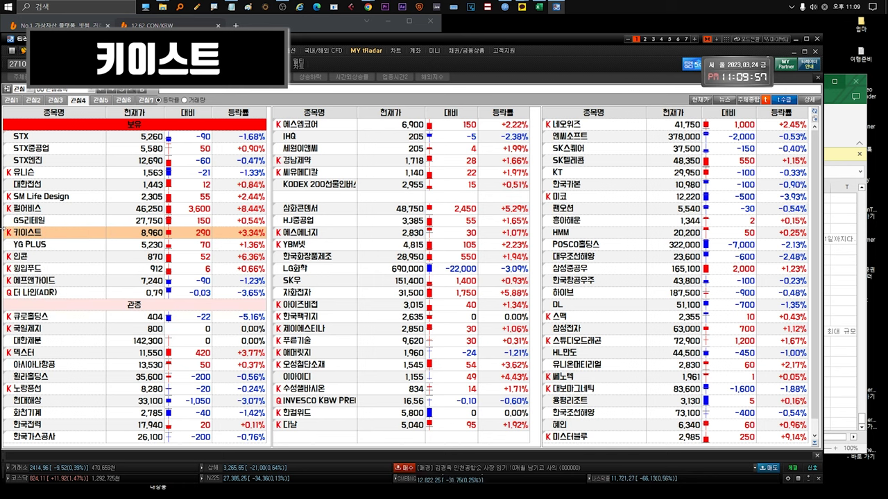
Open the YG PLUS daily chart from December 2021 onward, and check the stock's quote in the watchlist
{"action": "left_click", "coordinate": [59, 249]}
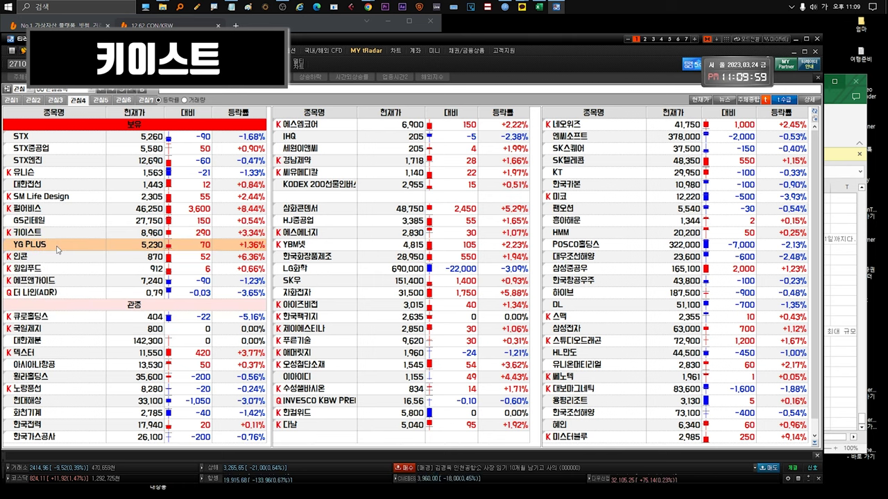
{"action": "double_click", "coordinate": [59, 249]}
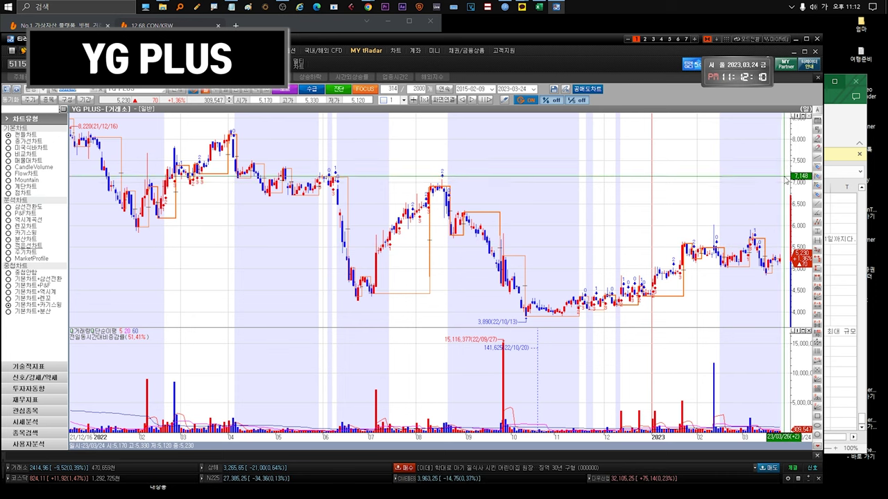
{"action": "key", "text": "Escape"}
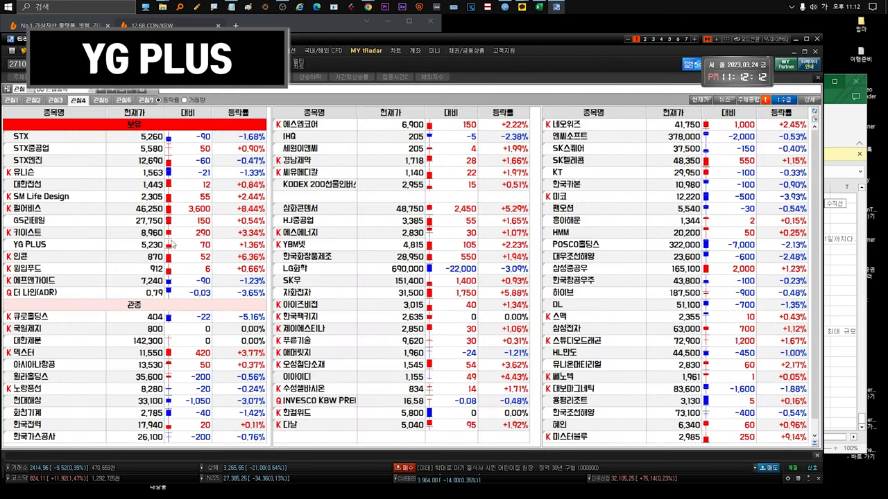
{"action": "left_click", "coordinate": [41, 248]}
{"action": "mouse_move", "coordinate": [10, 245]}
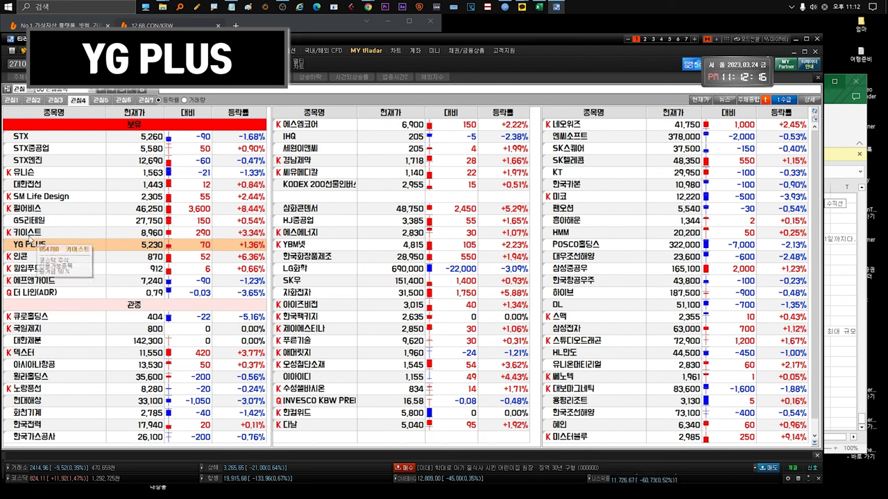
Review the YG PLUS daily chart from late September 2022 onward and return to its watchlist row
{"action": "key", "text": "ctrl+Tab"}
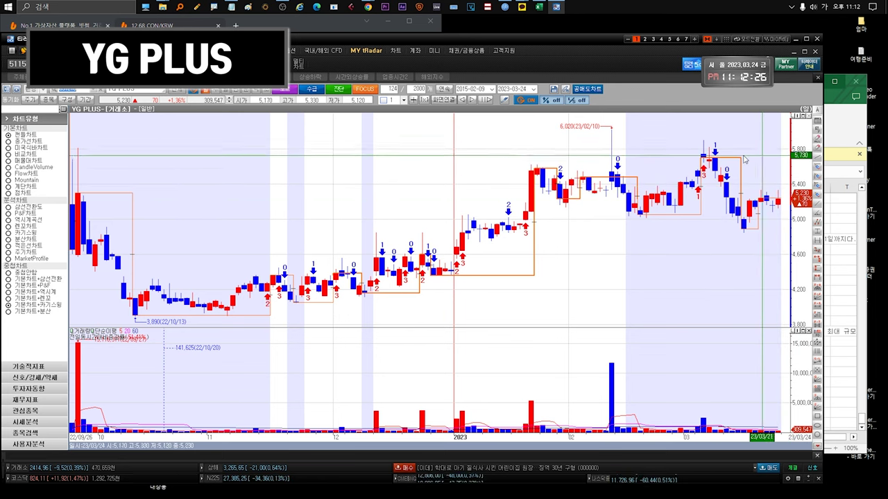
{"action": "key", "text": "ctrl+Tab"}
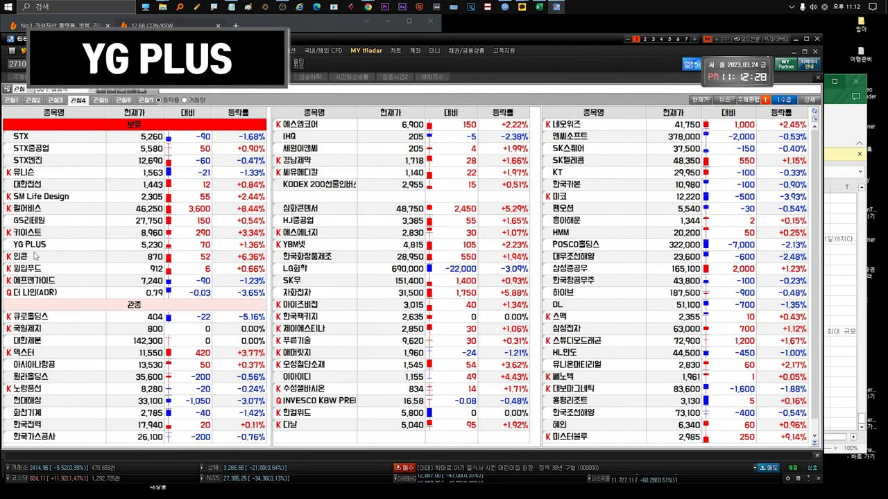
{"action": "left_click", "coordinate": [40, 246]}
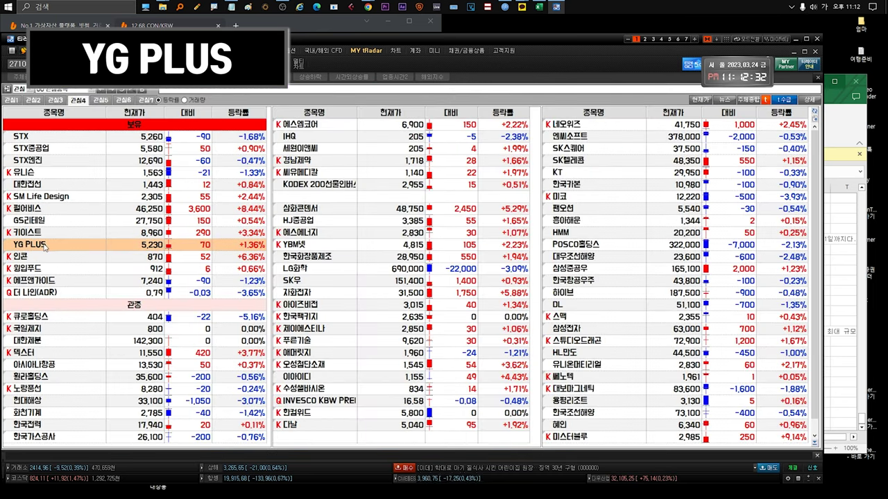
Open the 인콘 daily chart from December 2021 onward and inspect the price details of the 24 March 2023 candle
{"action": "left_click", "coordinate": [56, 260]}
{"action": "double_click", "coordinate": [58, 260]}
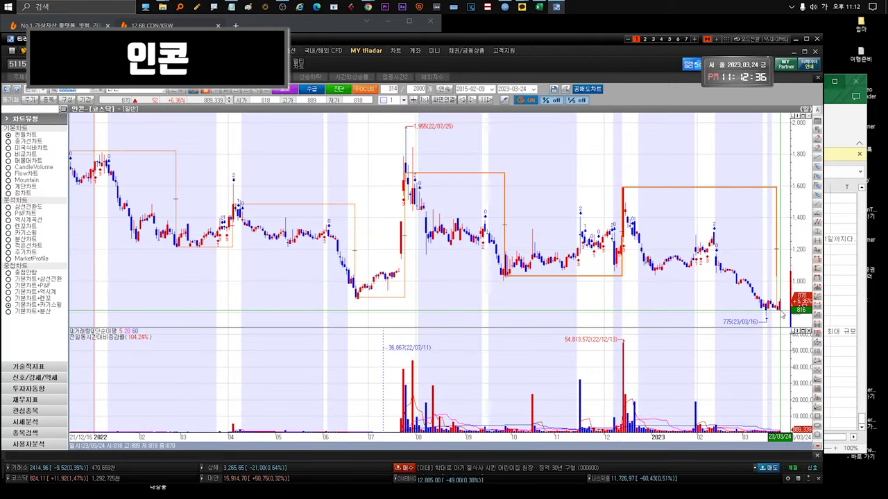
{"action": "mouse_move", "coordinate": [780, 310]}
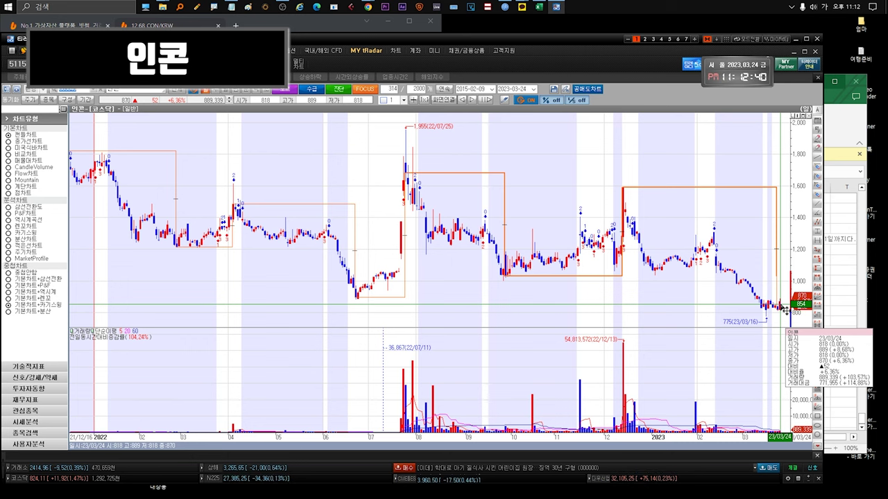
{"action": "key", "text": "Escape"}
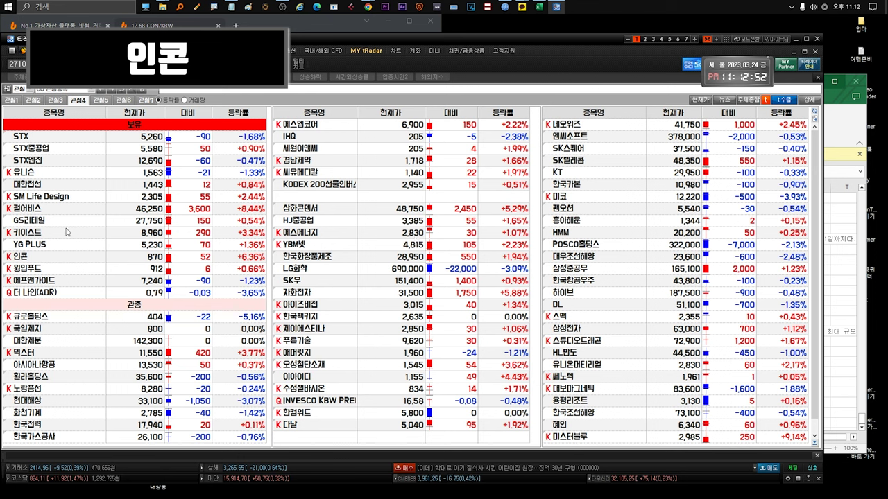
Reopen the 인콘 daily chart, review the period from late September 2022 onward, and return to its watchlist row
{"action": "mouse_move", "coordinate": [46, 261]}
{"action": "double_click", "coordinate": [47, 260]}
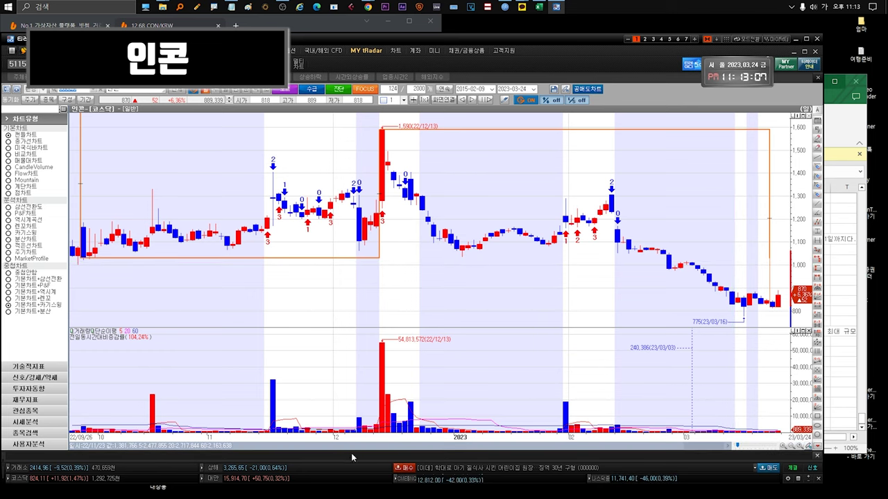
{"action": "key", "text": "Escape"}
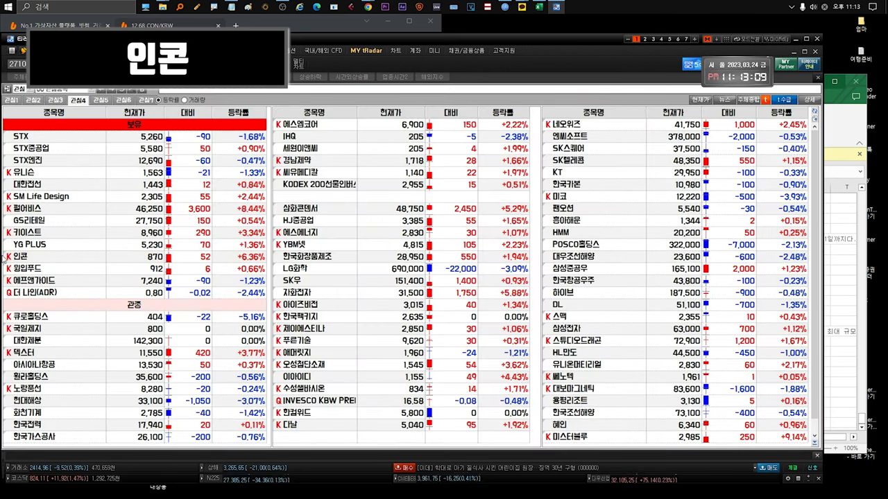
{"action": "left_click", "coordinate": [66, 263]}
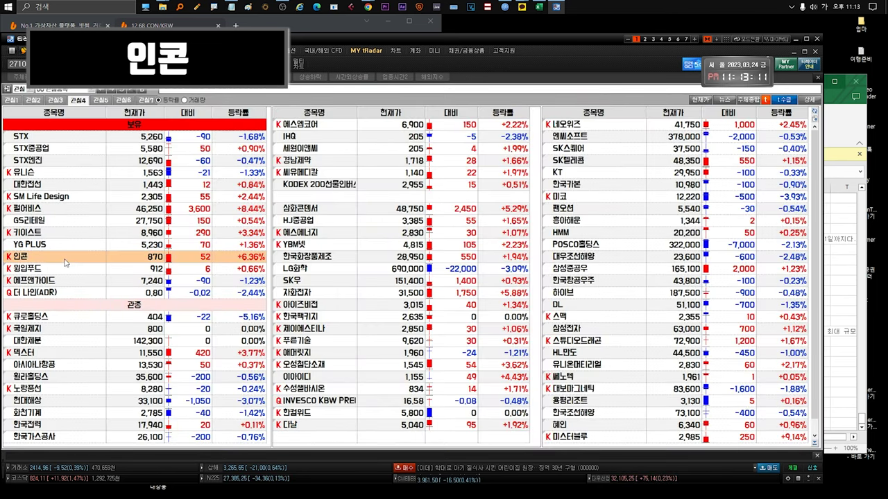
Open the 윙입푸드 daily chart, examine it from February 2023 and from August 2022 onward, and return to the watchlist
{"action": "left_click", "coordinate": [48, 270]}
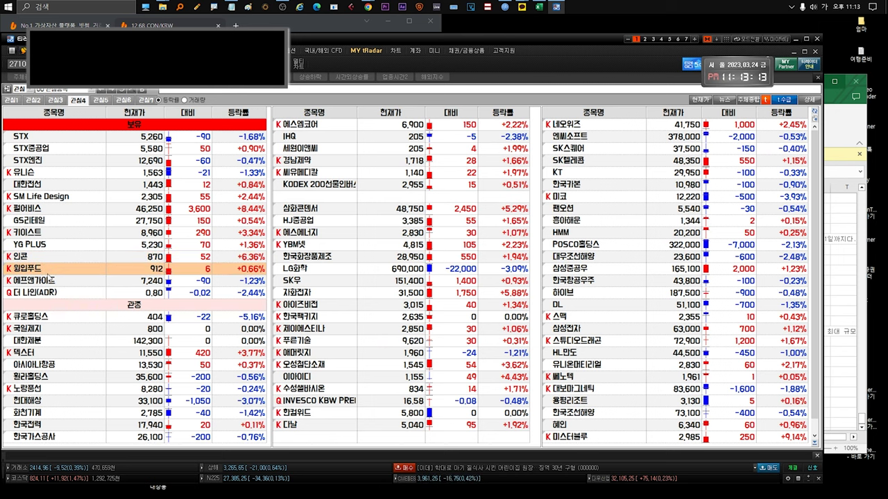
{"action": "double_click", "coordinate": [49, 277]}
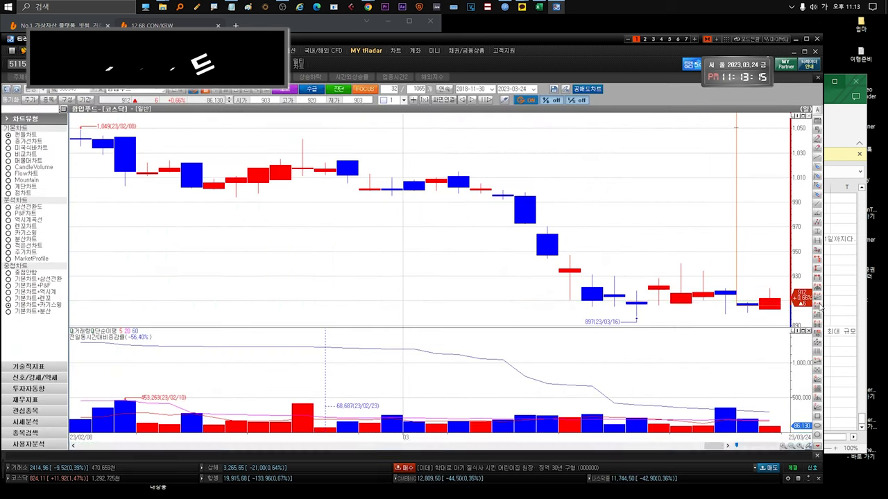
{"action": "left_click_drag", "start_coordinate": [757, 248], "coordinate": [778, 316]}
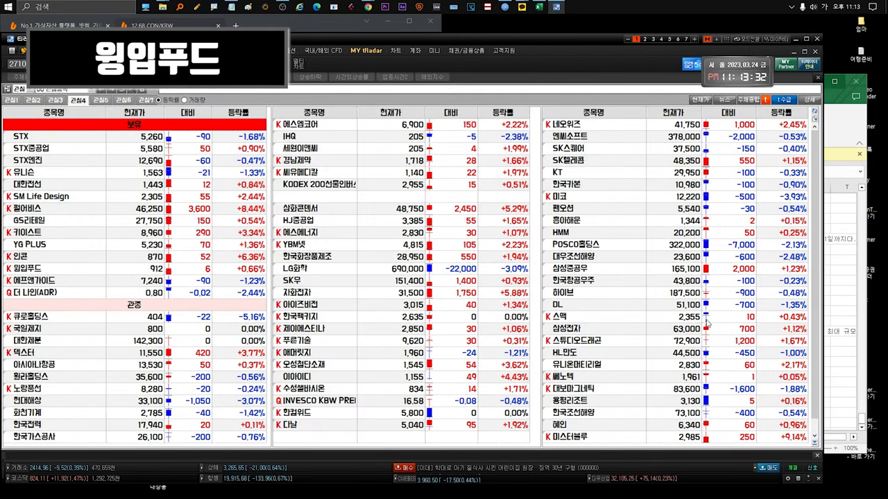
{"action": "key", "text": "ctrl+Tab"}
{"action": "key", "text": "ctrl+Tab"}
{"action": "left_click", "coordinate": [44, 272]}
{"action": "key", "text": "ctrl+Tab"}
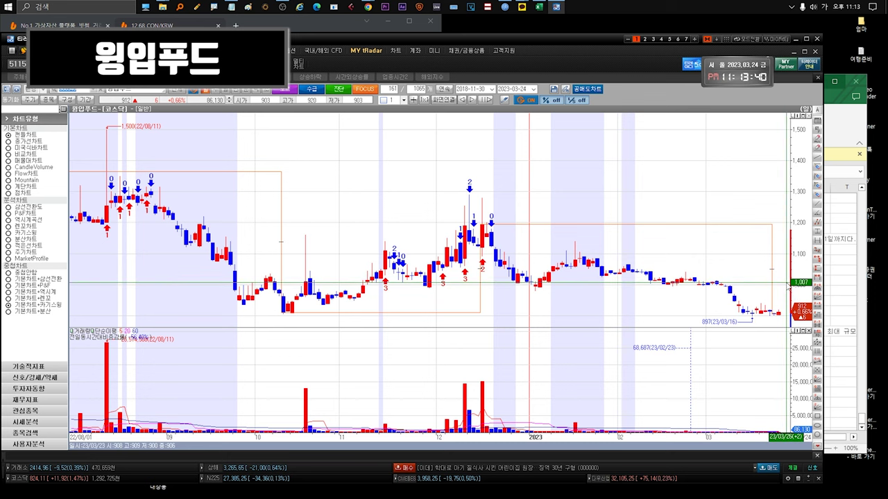
{"action": "key", "text": "ctrl+Tab"}
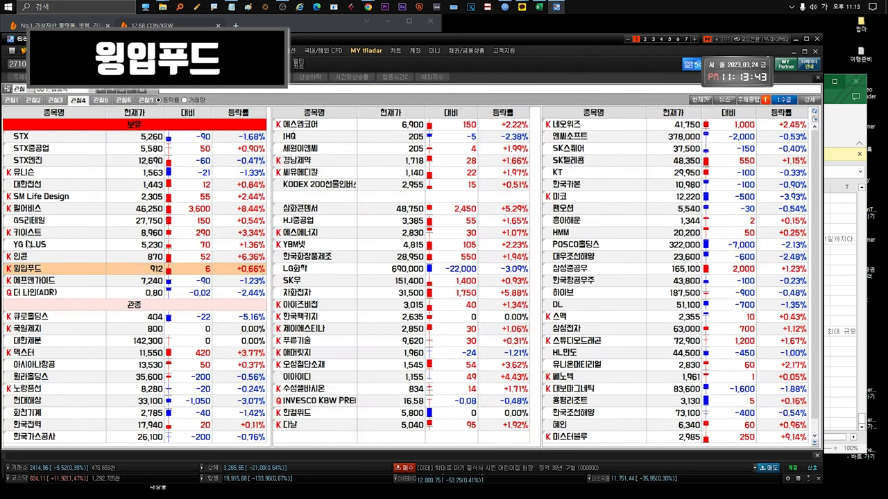
Preview 윙입푸드's news headlines and intraday mini chart from its watchlist row, and close the preview
{"action": "mouse_move", "coordinate": [6, 270]}
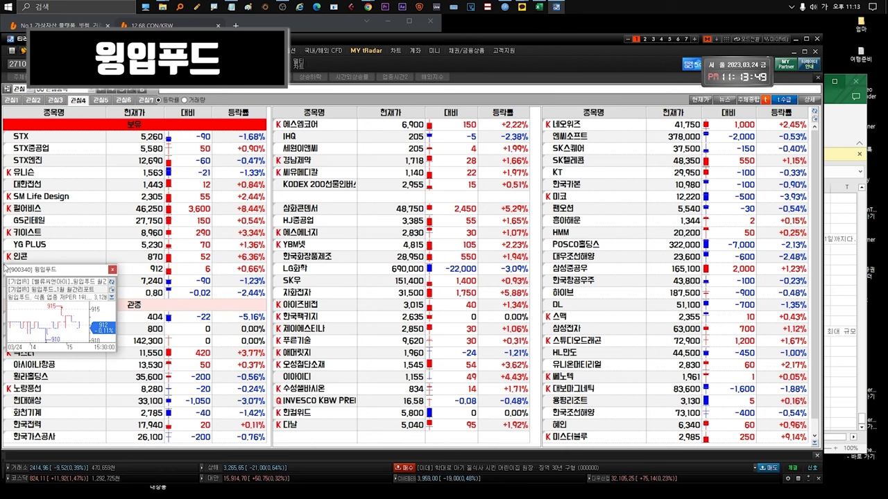
{"action": "left_click", "coordinate": [129, 271]}
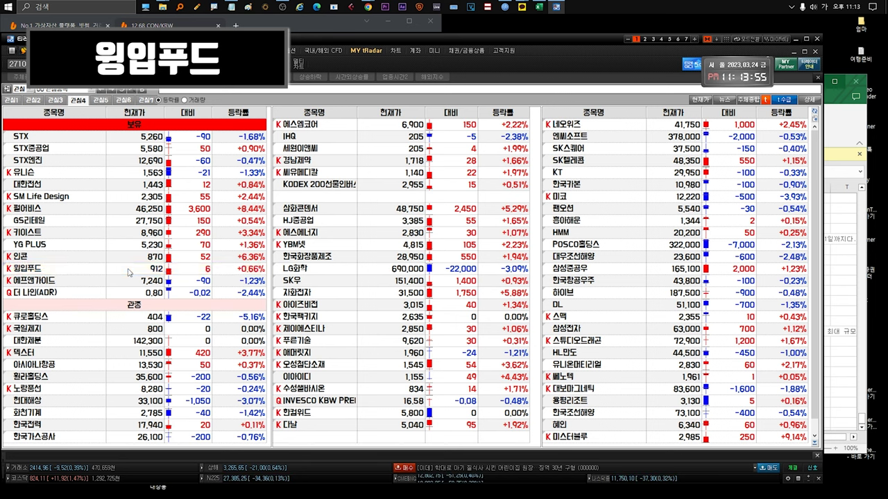
{"action": "left_click", "coordinate": [128, 270]}
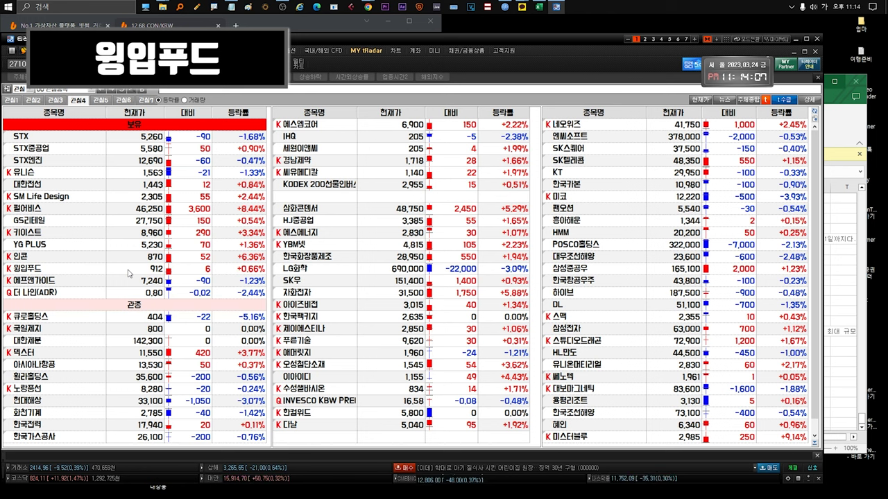
{"action": "left_click", "coordinate": [128, 271]}
Review the 에프앤가이드 daily chart from August 2022 onward and across its full history from February 2015, returning to the watchlist
{"action": "left_click", "coordinate": [67, 281]}
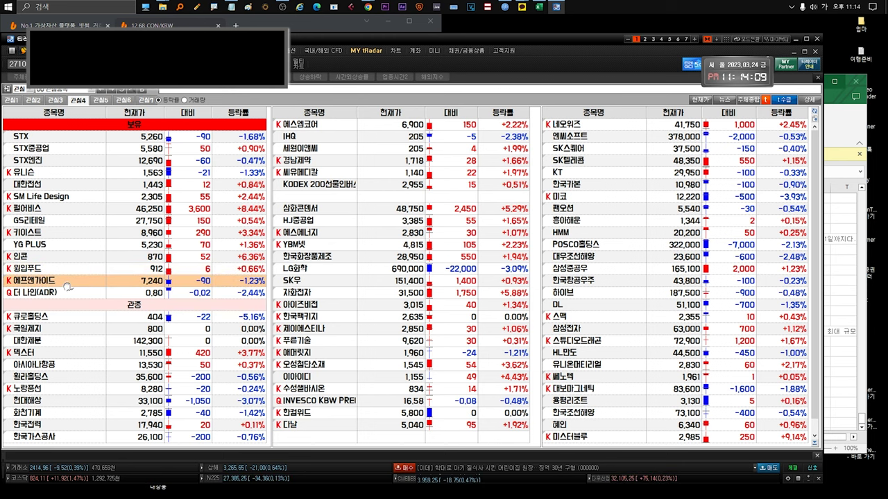
{"action": "double_click", "coordinate": [67, 283]}
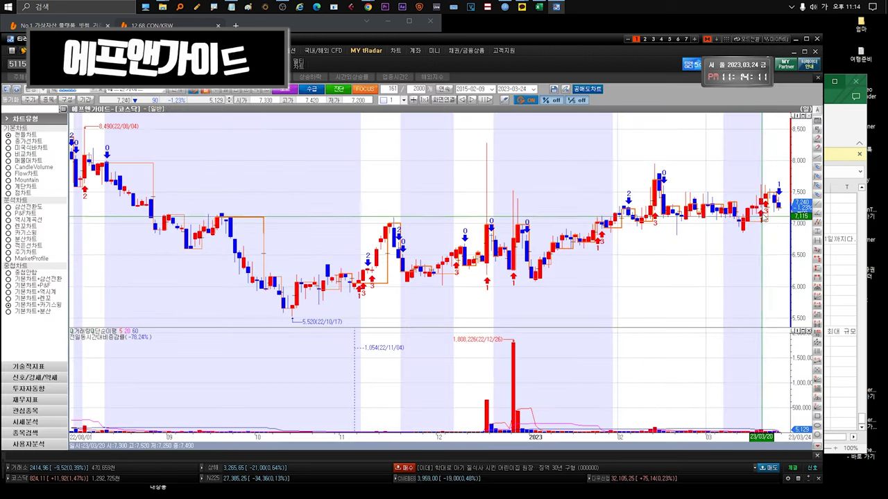
{"action": "key", "text": "Escape"}
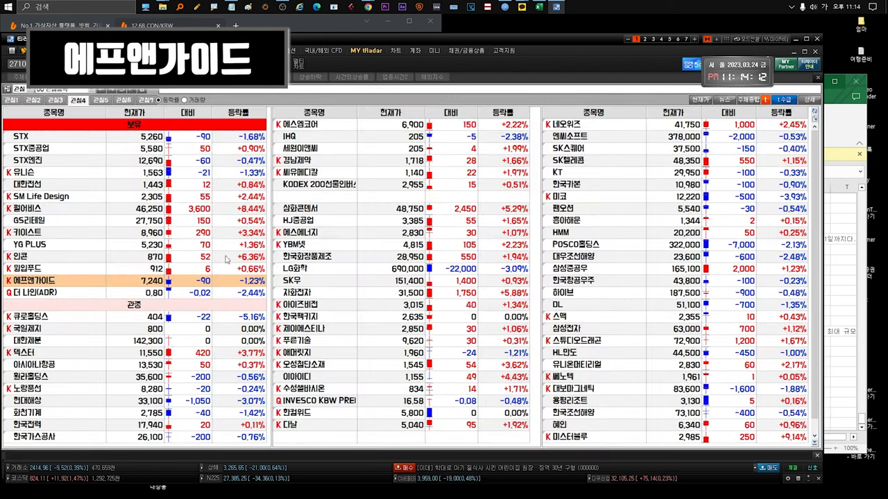
{"action": "double_click", "coordinate": [37, 283]}
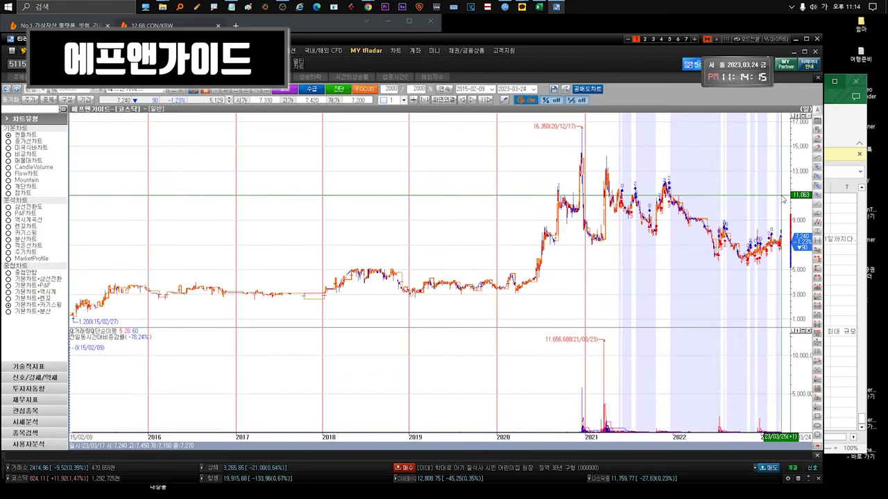
{"action": "key", "text": "Escape"}
Open the 큐로홀딩스 daily chart, narrow it to January 2022 onward, and return to the watchlist
{"action": "double_click", "coordinate": [31, 316]}
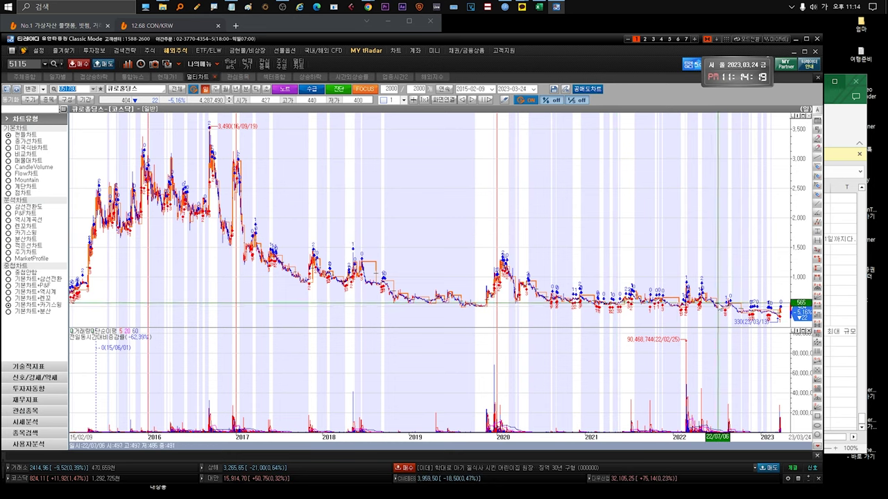
{"action": "left_click_drag", "start_coordinate": [676, 300], "coordinate": [782, 299]}
{"action": "key", "text": "Escape"}
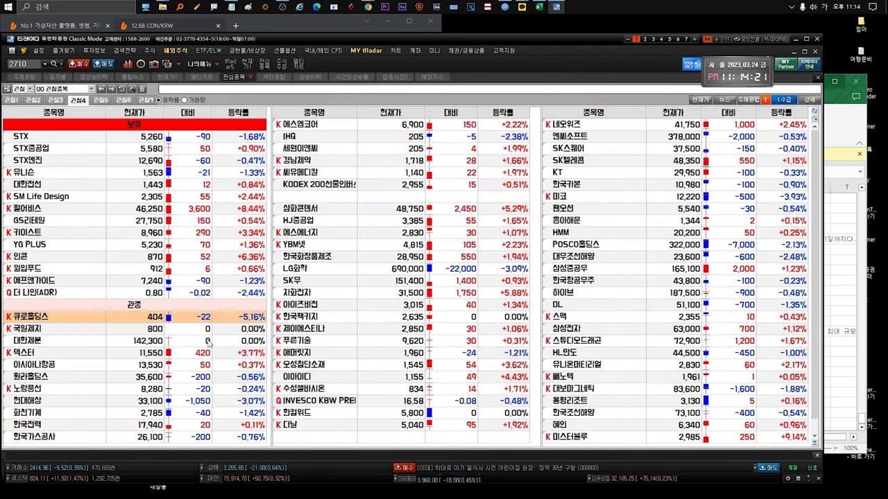
Check the 이아이디 chart and the 수성셀바이온 daily chart from January 2022 onward, returning to the watchlist
{"action": "double_click", "coordinate": [305, 378]}
{"action": "key", "text": "Escape"}
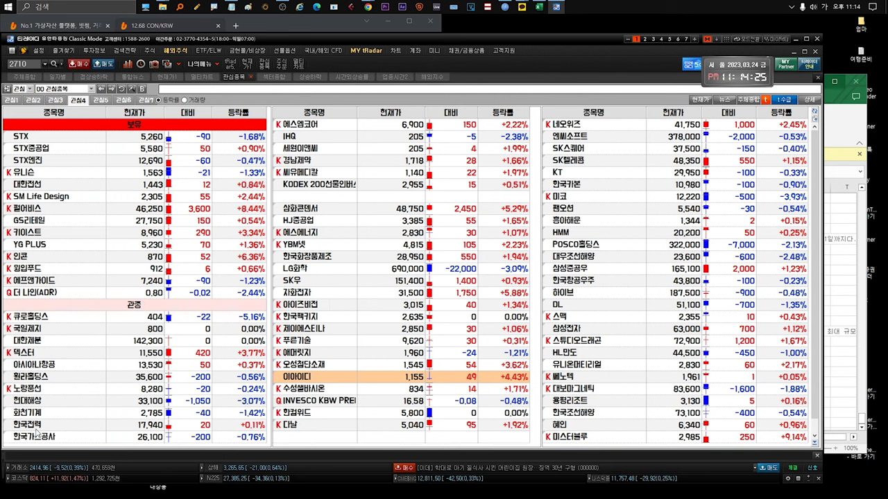
{"action": "double_click", "coordinate": [323, 389]}
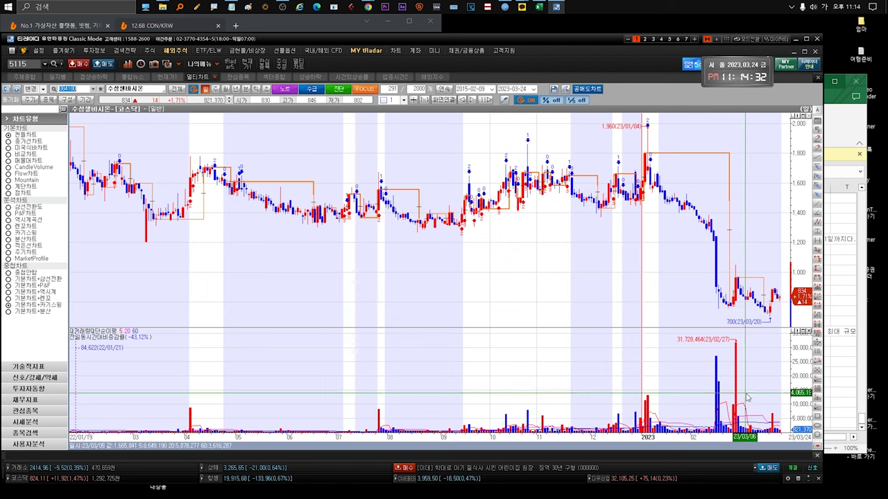
{"action": "key", "text": "Escape"}
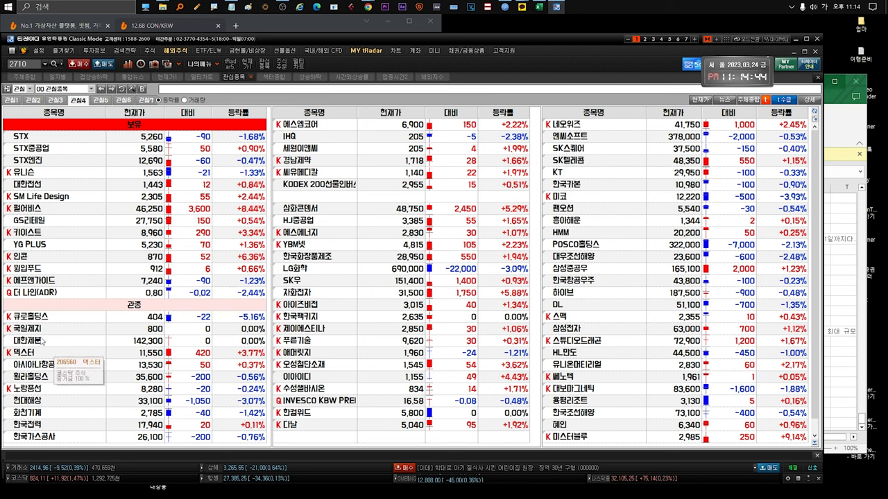
Preview 세원이앤씨's news headlines and intraday mini chart from its watchlist row, and return to the watchlist
{"action": "left_click", "coordinate": [14, 329]}
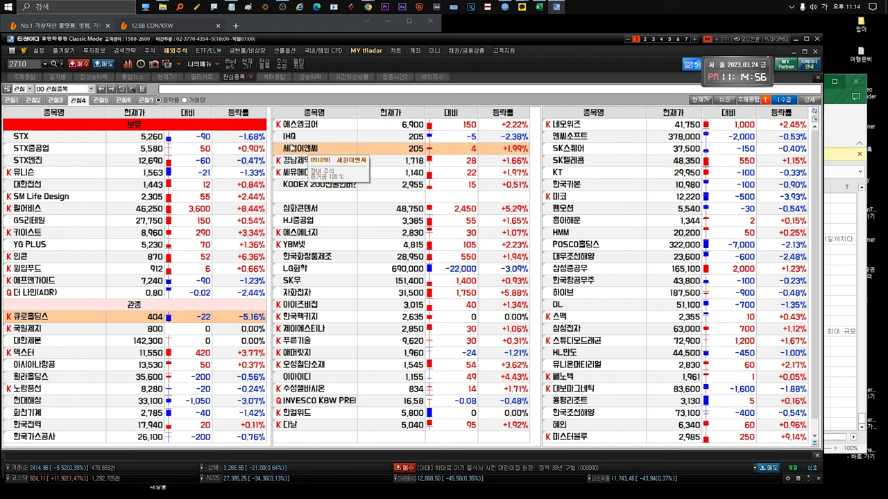
{"action": "left_click", "coordinate": [277, 147]}
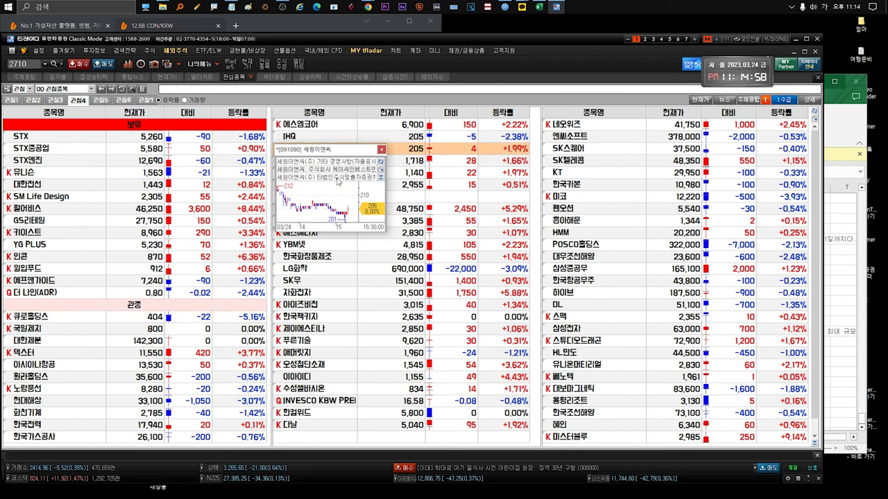
{"action": "double_click", "coordinate": [390, 149]}
{"action": "left_click", "coordinate": [238, 77]}
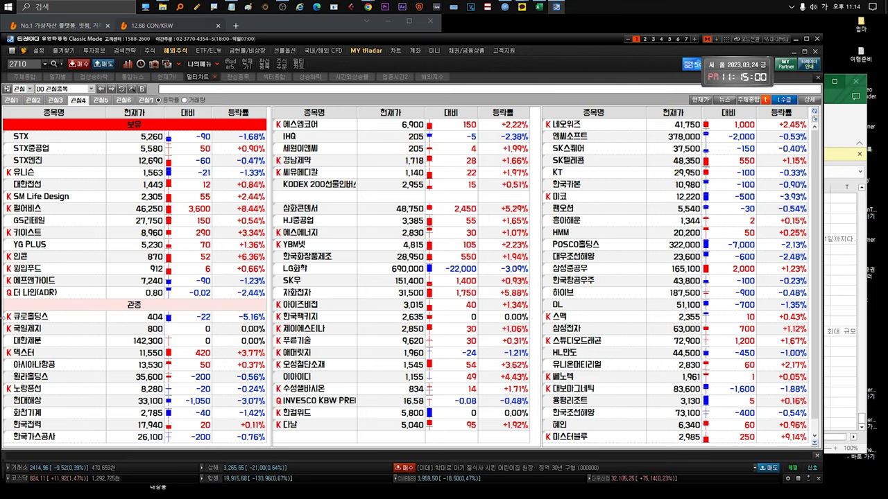
Go over the 국일제지, 경남제약, 세원이앤씨, 자화전자 and 현대해상 rows in the watchlist, ending on 국일제지
{"action": "left_click", "coordinate": [46, 328]}
{"action": "left_click", "coordinate": [304, 163]}
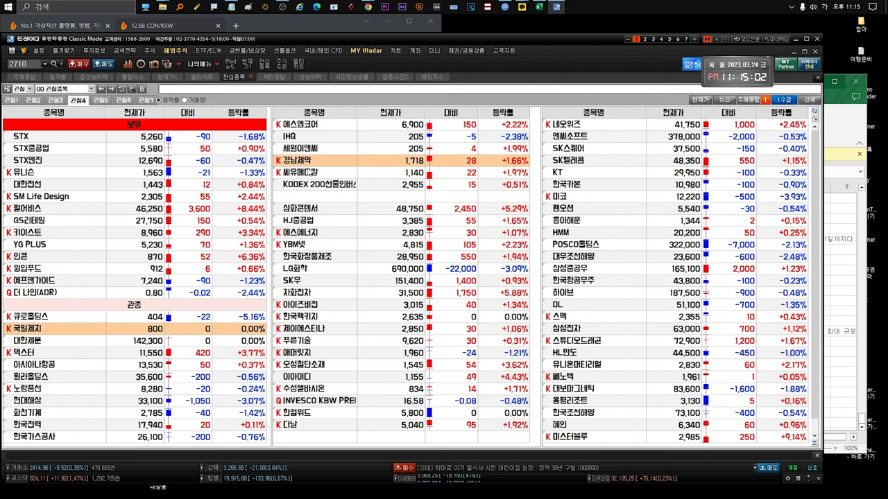
{"action": "key", "text": "Down"}
{"action": "left_click", "coordinate": [316, 147]}
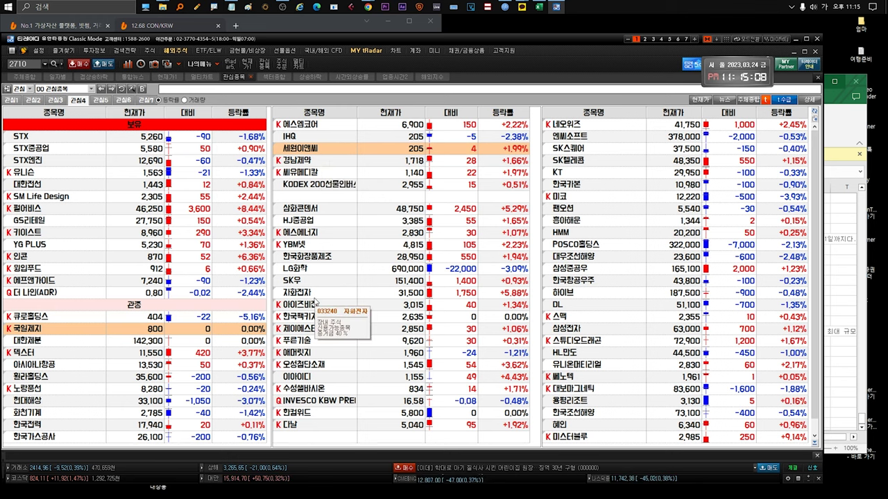
{"action": "left_click", "coordinate": [314, 297]}
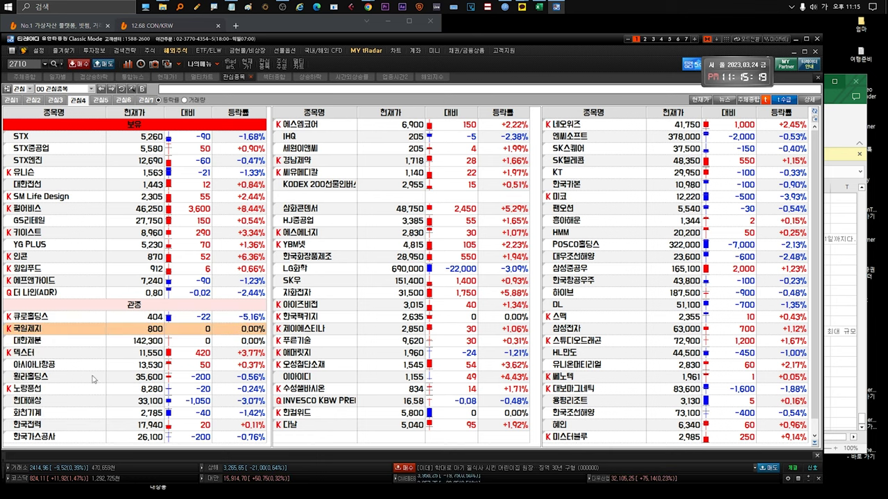
{"action": "left_click", "coordinate": [30, 402]}
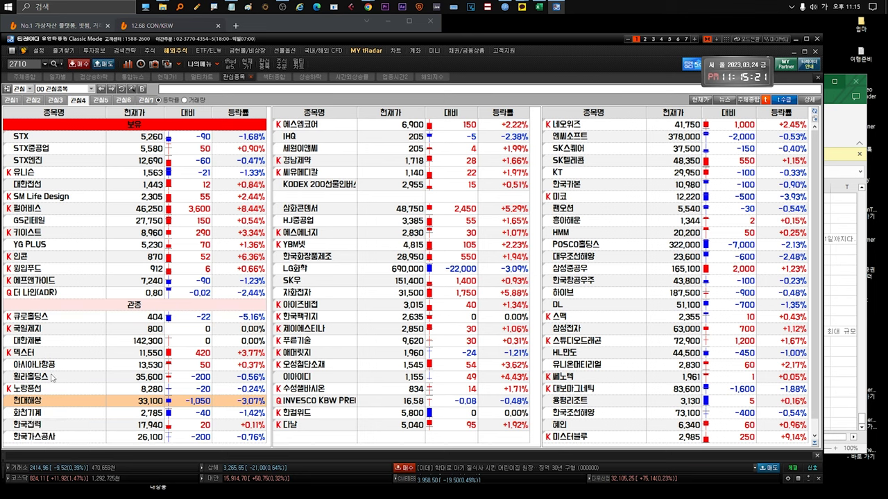
{"action": "left_click", "coordinate": [46, 331]}
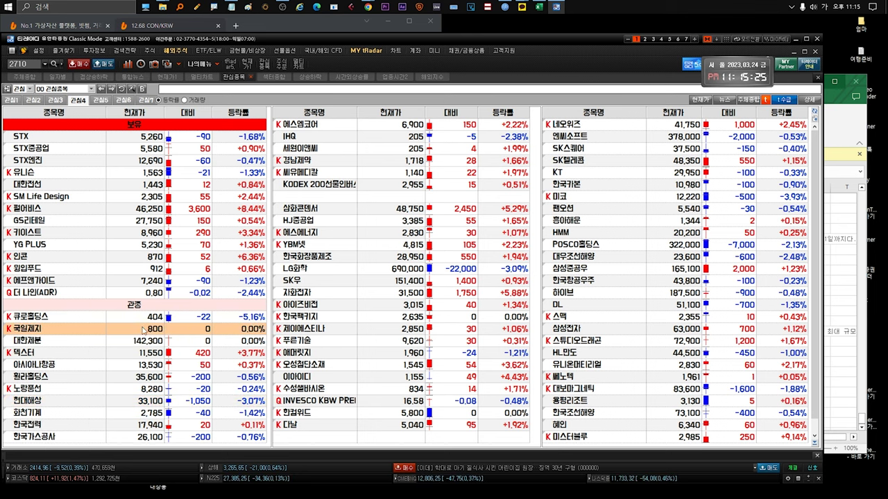
Check the 세원이앤씨 chart and the 국일제지 daily chart from January 2022 onward, and return to the watchlist
{"action": "double_click", "coordinate": [300, 150]}
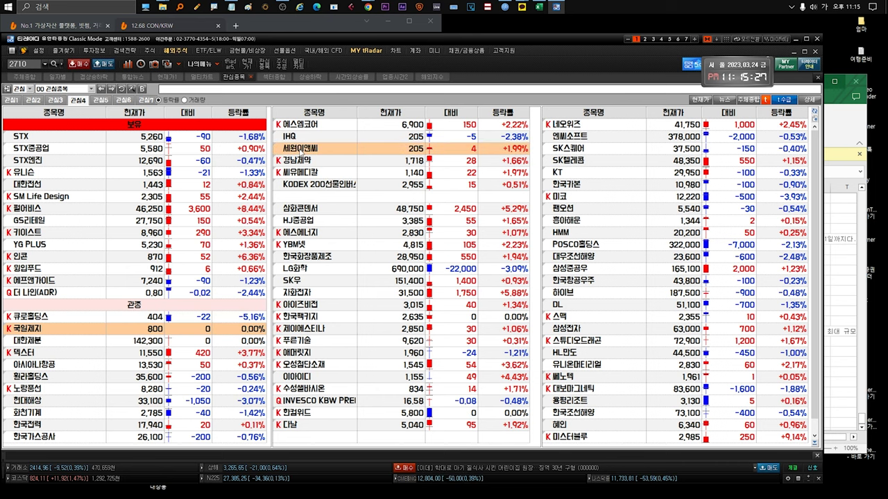
{"action": "key", "text": "ctrl+Tab"}
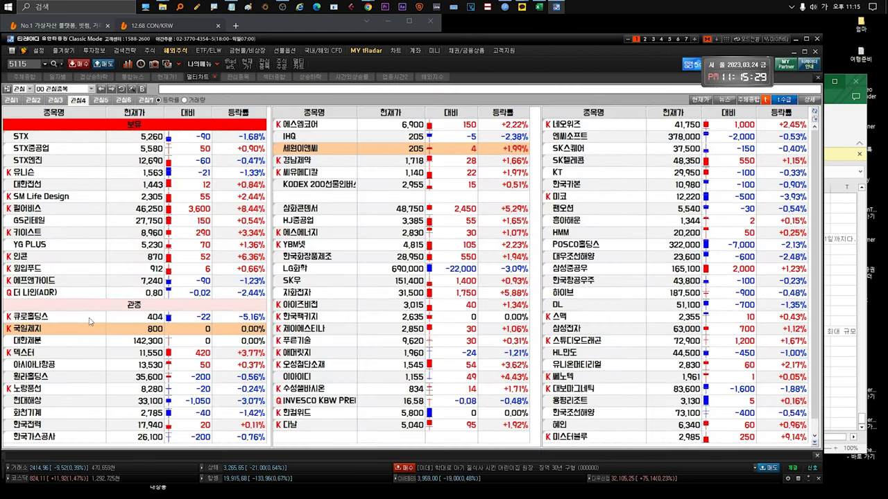
{"action": "left_click", "coordinate": [40, 332]}
{"action": "double_click", "coordinate": [40, 331]}
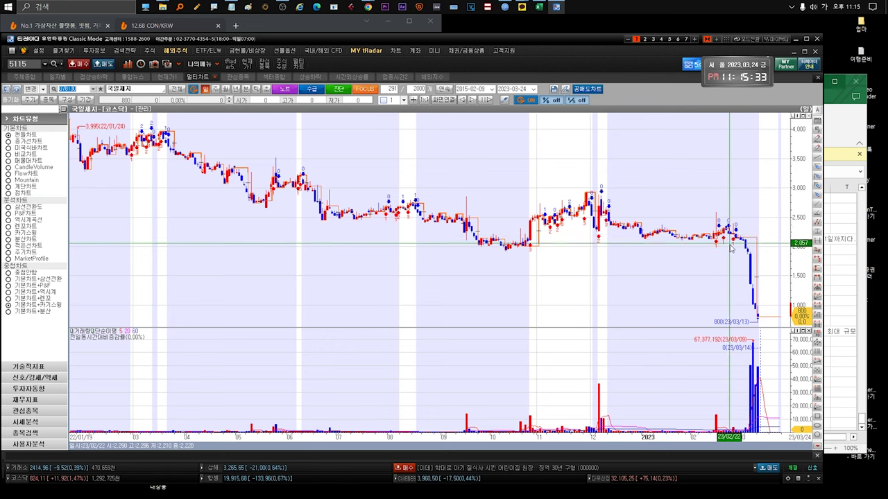
{"action": "left_click", "coordinate": [235, 77]}
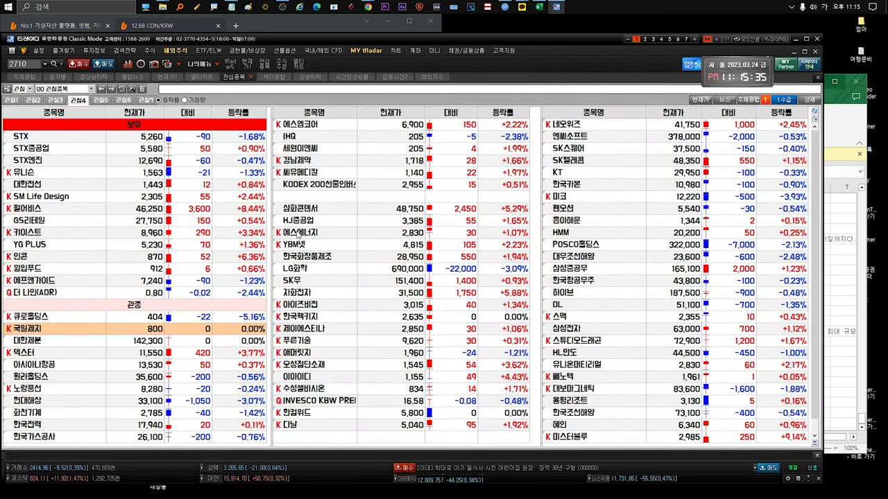
Check the 큐로홀딩스 chart again, reopen 국일제지 to examine its March 2023 candles, and return to the watchlist
{"action": "double_click", "coordinate": [30, 317]}
{"action": "left_click", "coordinate": [235, 77]}
{"action": "double_click", "coordinate": [19, 331]}
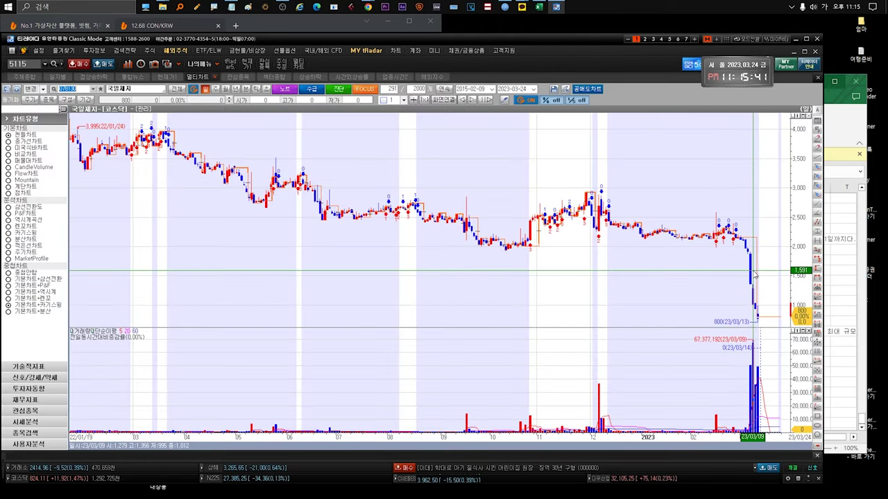
{"action": "mouse_move", "coordinate": [755, 286]}
{"action": "key", "text": "ctrl+Tab"}
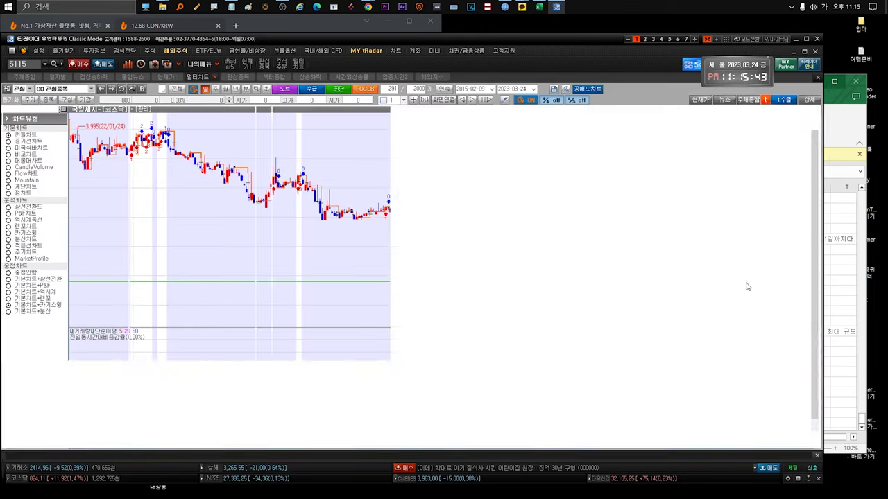
Open the 이아이디 daily chart, examine the area around its 28 February 2023 low, and return to the watchlist
{"action": "left_click", "coordinate": [314, 379]}
{"action": "double_click", "coordinate": [315, 380]}
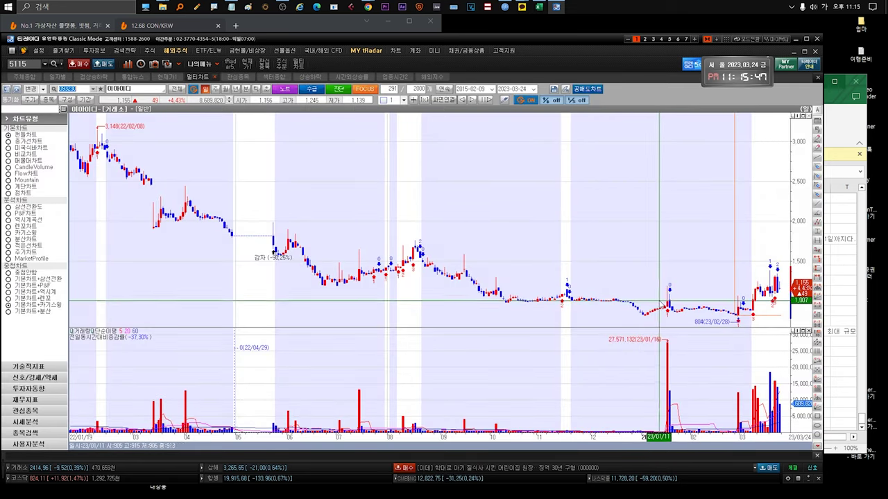
{"action": "mouse_move", "coordinate": [739, 315]}
{"action": "key", "text": "Escape"}
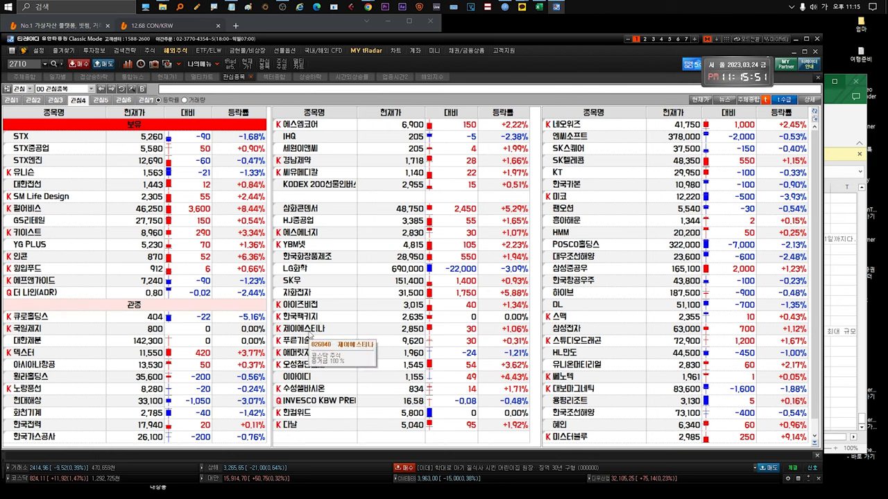
Open the IHQ daily chart, inspect the price details of the 23 February 2023 candle, and return to the watchlist
{"action": "left_click", "coordinate": [319, 329]}
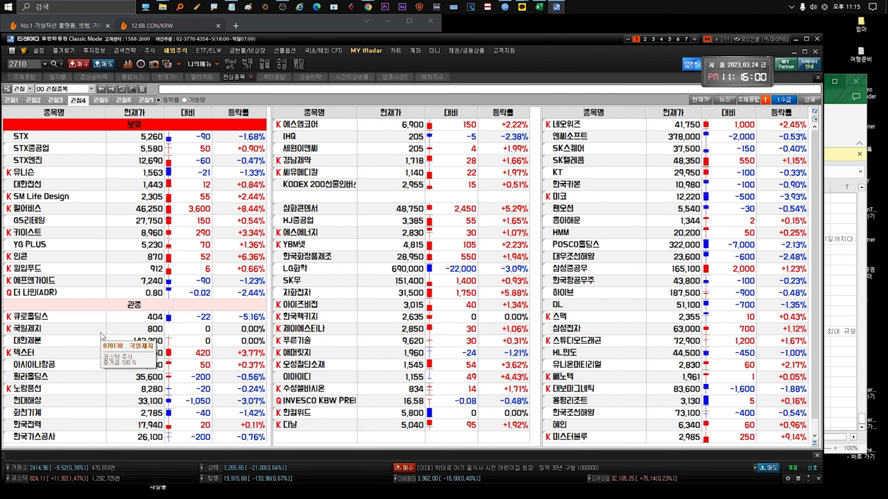
{"action": "left_click", "coordinate": [60, 326]}
{"action": "left_click", "coordinate": [315, 137]}
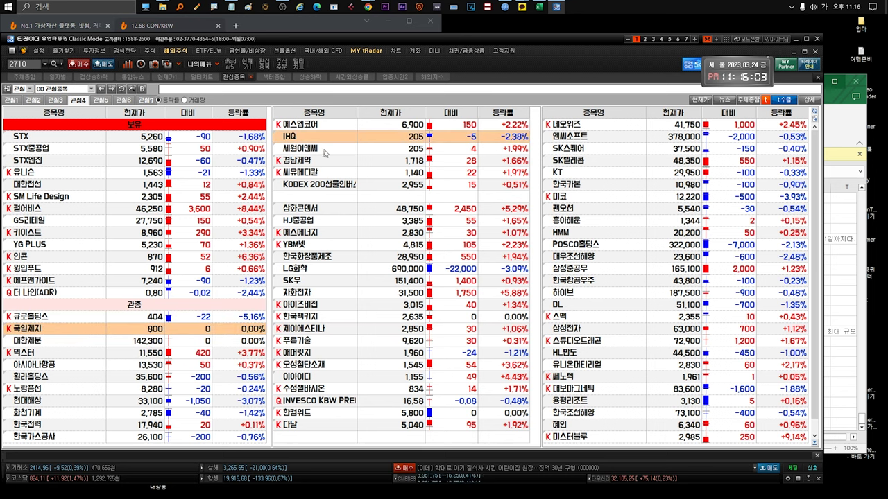
{"action": "key", "text": "ctrl+Tab"}
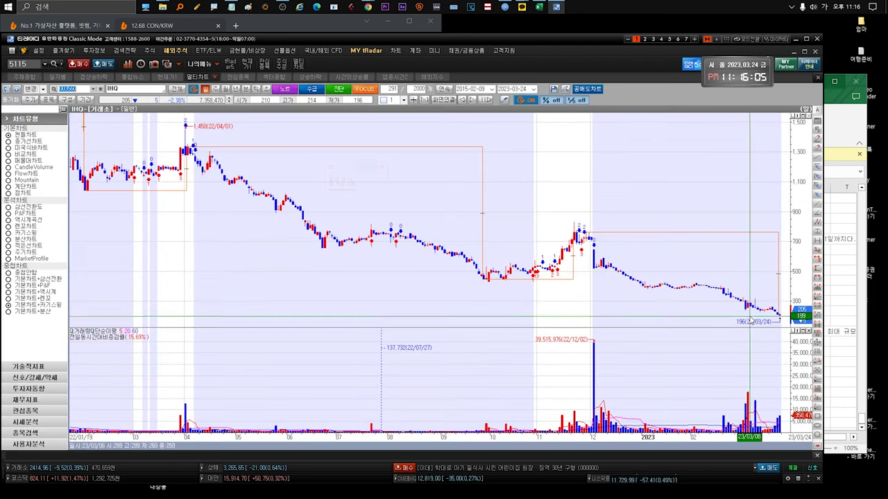
{"action": "mouse_move", "coordinate": [721, 424]}
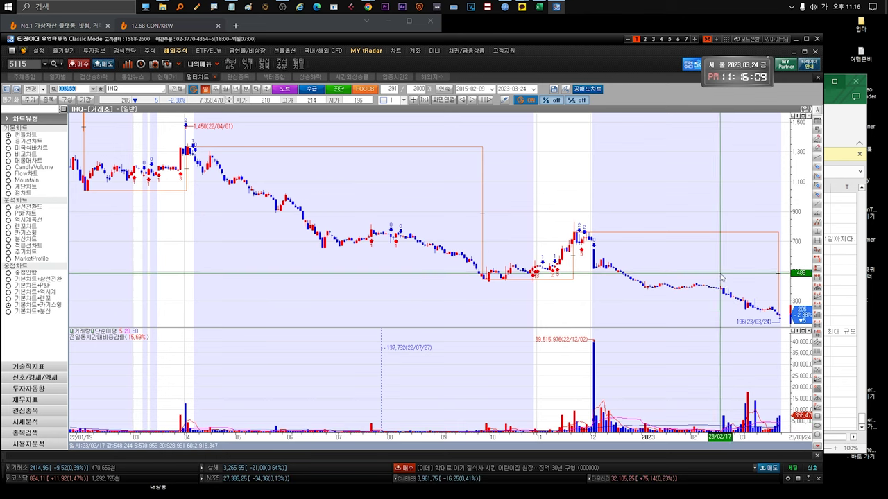
{"action": "mouse_move", "coordinate": [734, 298]}
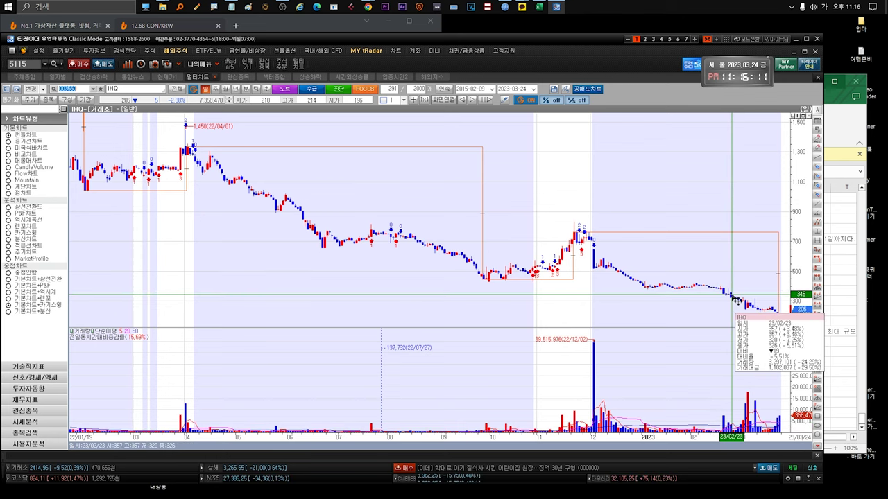
{"action": "key", "text": "ctrl+Tab"}
Open the HJ중공업 daily chart from its watchlist row and return to the watchlist
{"action": "left_click", "coordinate": [285, 139]}
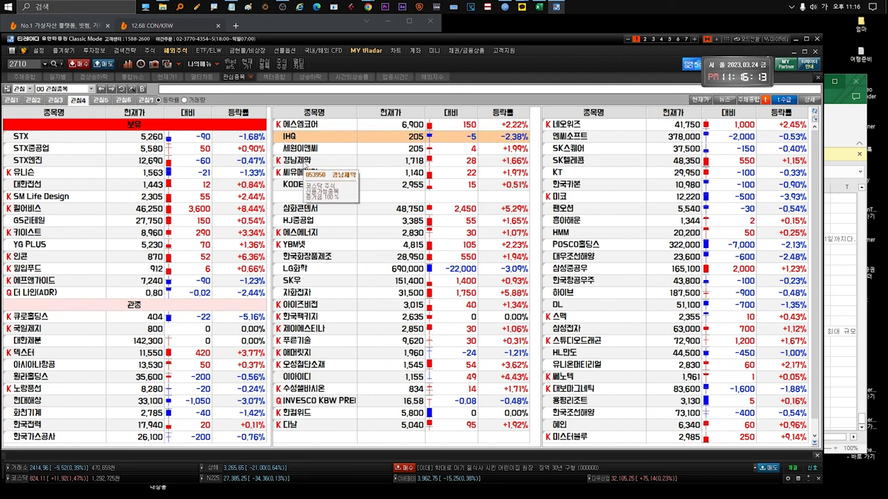
{"action": "left_click", "coordinate": [309, 258]}
{"action": "left_click", "coordinate": [328, 227]}
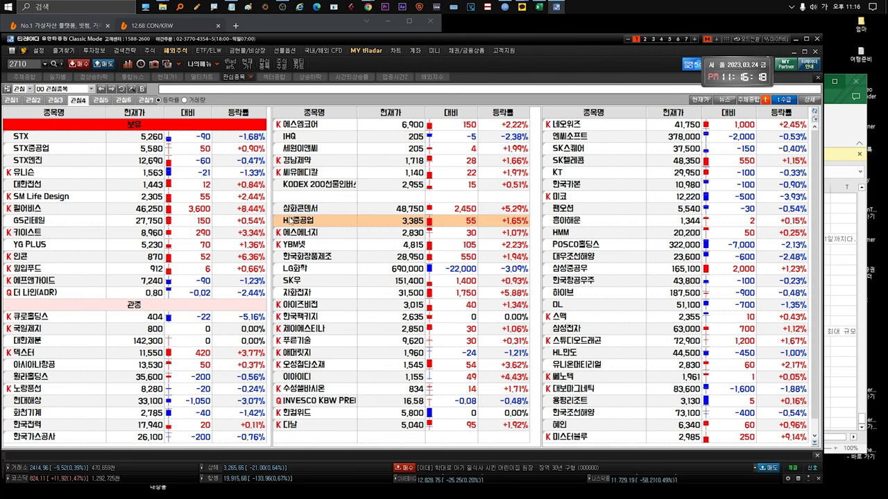
{"action": "double_click", "coordinate": [332, 226]}
{"action": "key", "text": "ctrl+Tab"}
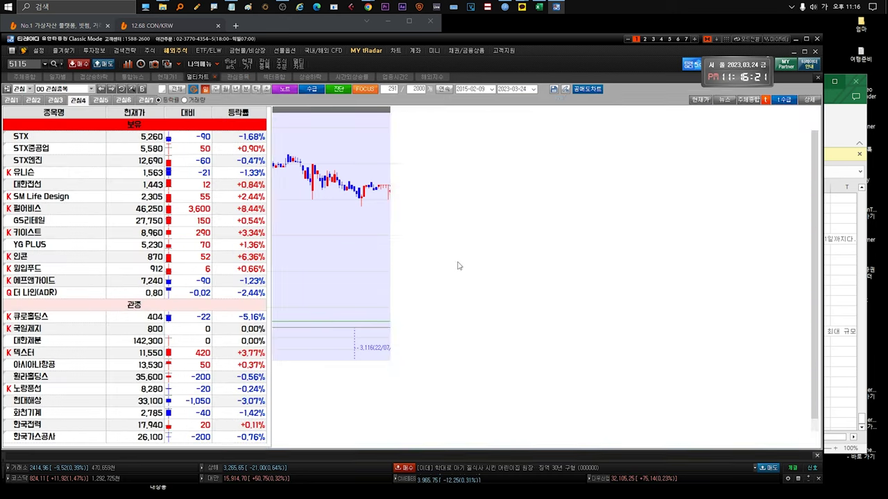
Open the 자화전자 daily chart, examine it from January 2022 onward, and return to the watchlist
{"action": "left_click", "coordinate": [359, 220]}
{"action": "left_click", "coordinate": [315, 212]}
{"action": "left_click", "coordinate": [305, 256]}
{"action": "left_click", "coordinate": [305, 280]}
{"action": "left_click", "coordinate": [320, 269]}
{"action": "left_click", "coordinate": [319, 295]}
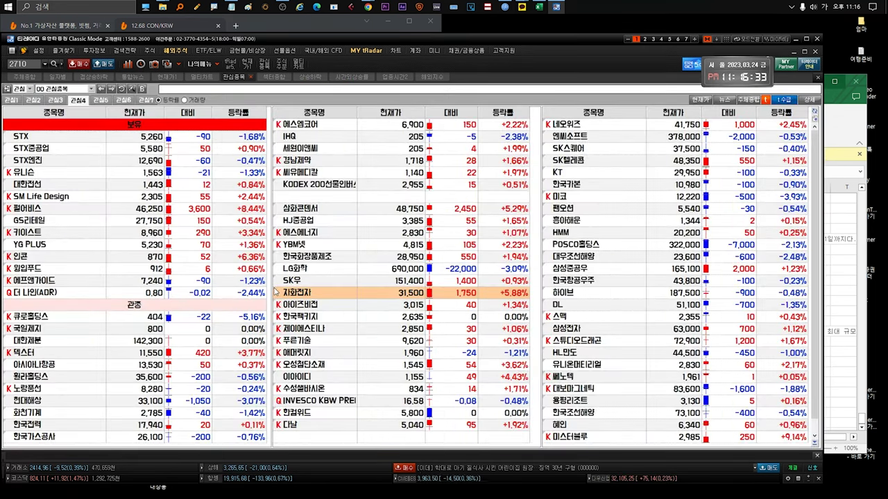
{"action": "mouse_move", "coordinate": [276, 292]}
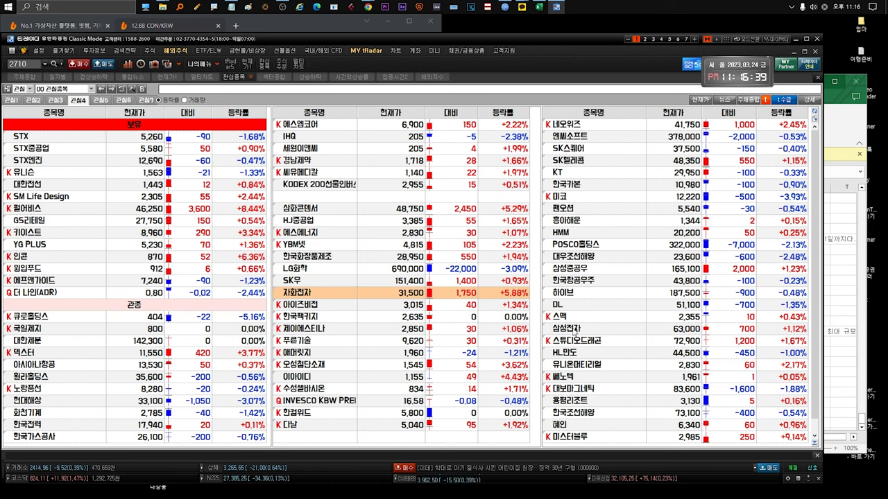
Preview 삼성전자 in the watchlist, and view the daily charts of 한국조선해양 and 대우조선해양
{"action": "left_click", "coordinate": [543, 329]}
{"action": "mouse_move", "coordinate": [546, 330]}
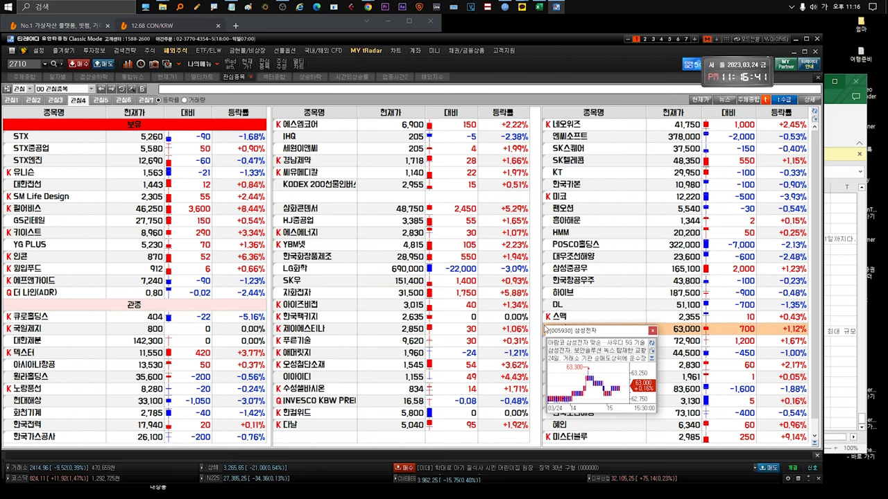
{"action": "left_click", "coordinate": [591, 417]}
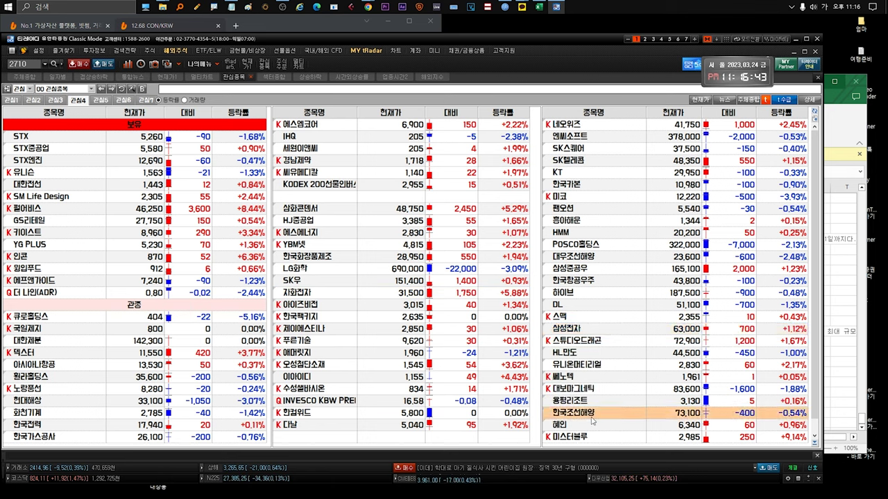
{"action": "key", "text": "ctrl+Tab"}
{"action": "key", "text": "ctrl+Tab"}
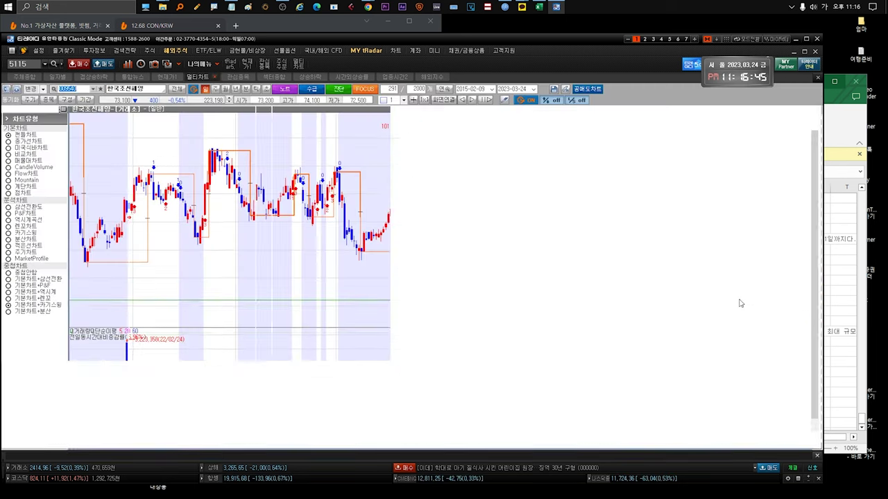
{"action": "left_click", "coordinate": [582, 256]}
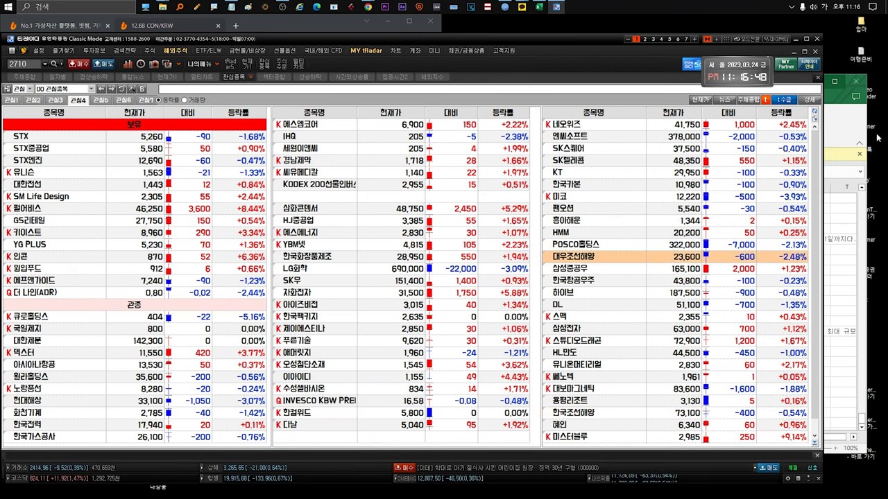
Switch to the stock workbook in Excel and enter the note "cs/그리스선사....." in cell B2703 of the etc sheet
{"action": "left_click", "coordinate": [831, 134]}
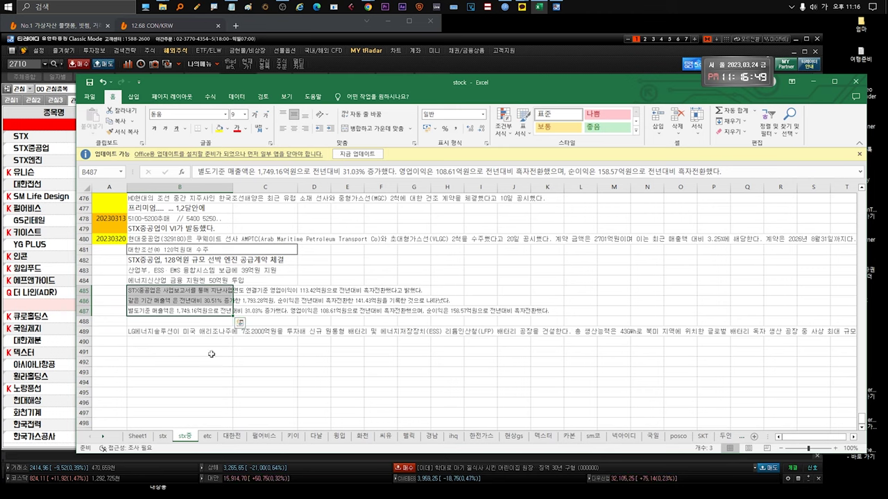
{"action": "left_click", "coordinate": [208, 436]}
{"action": "left_click", "coordinate": [163, 411]}
{"action": "type", "text": "cs"}
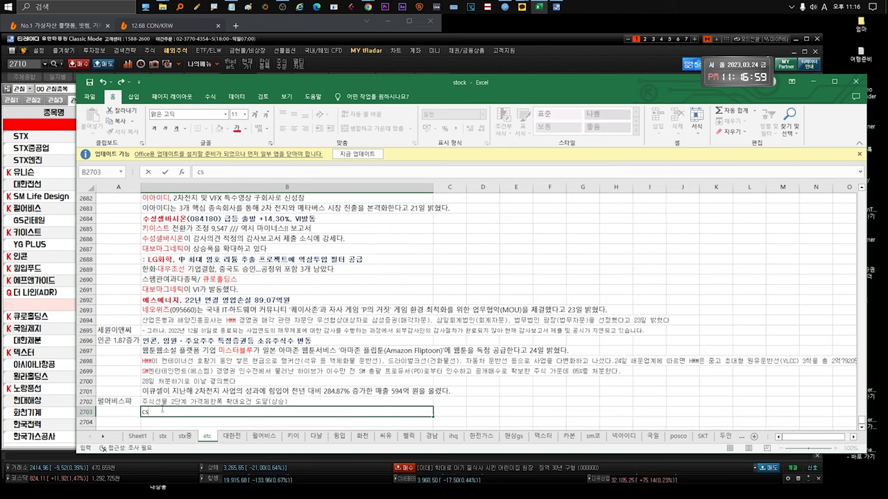
{"action": "type", "text": "/ㅅ그리스선사"}
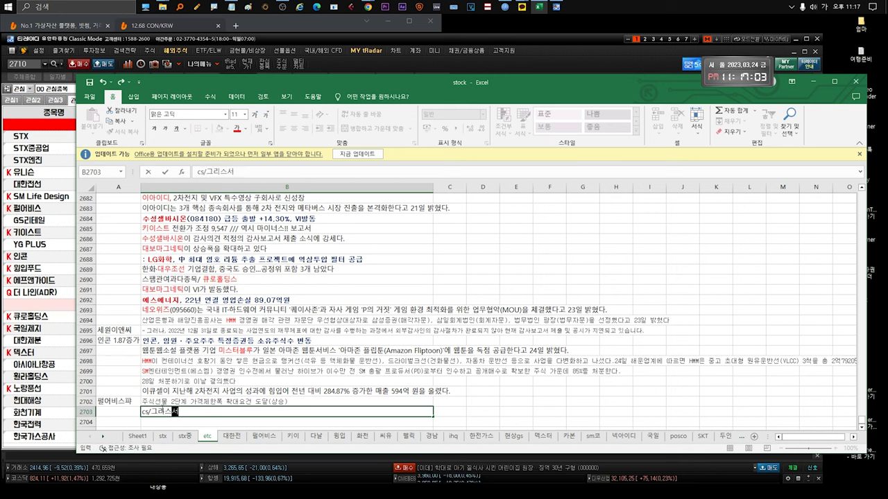
{"action": "type", "text": "....."}
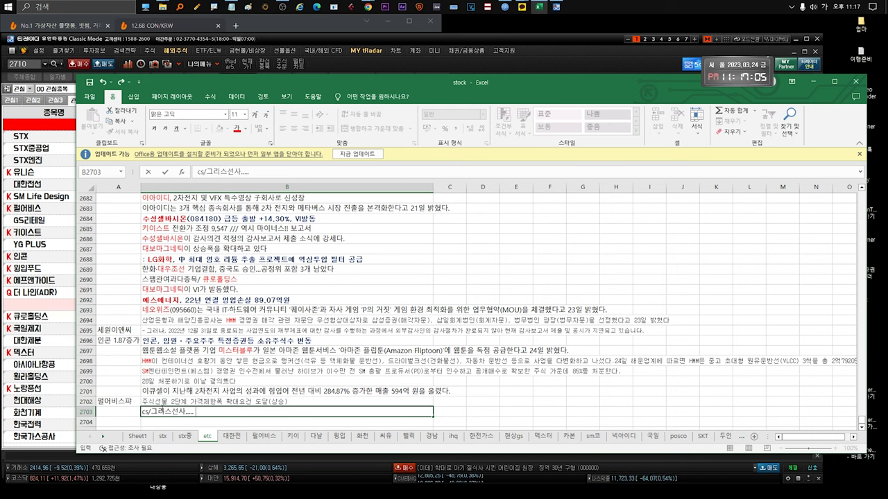
Add a space on each side of the slash in the B2703 note so it reads "cs / 그리스선사....."
{"action": "left_click", "coordinate": [154, 411]}
{"action": "key", "text": "Left"}
{"action": "key", "text": "Left"}
{"action": "key", "text": "Right"}
{"action": "key", "text": "Right"}
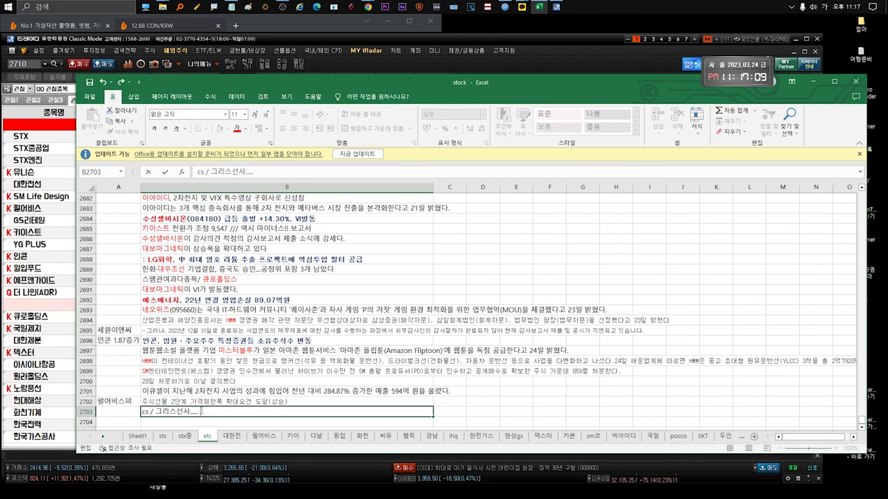
Switch back to the trading program's watchlist and check the news and intraday chart preview of 한국조선해양
{"action": "left_click", "coordinate": [39, 151]}
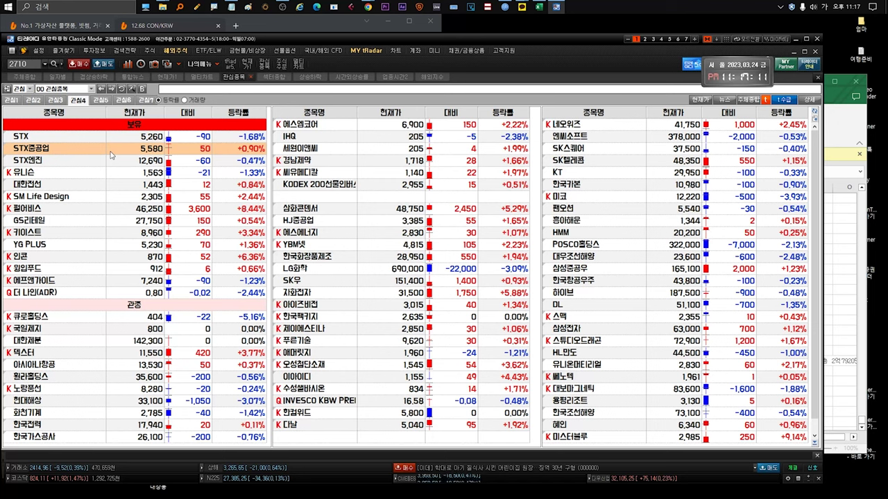
{"action": "left_click", "coordinate": [583, 410]}
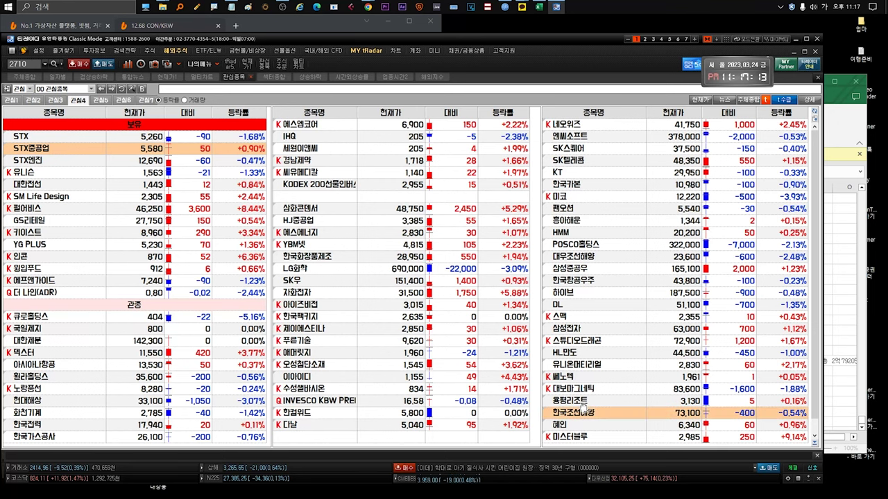
{"action": "double_click", "coordinate": [583, 412]}
{"action": "left_click", "coordinate": [234, 77]}
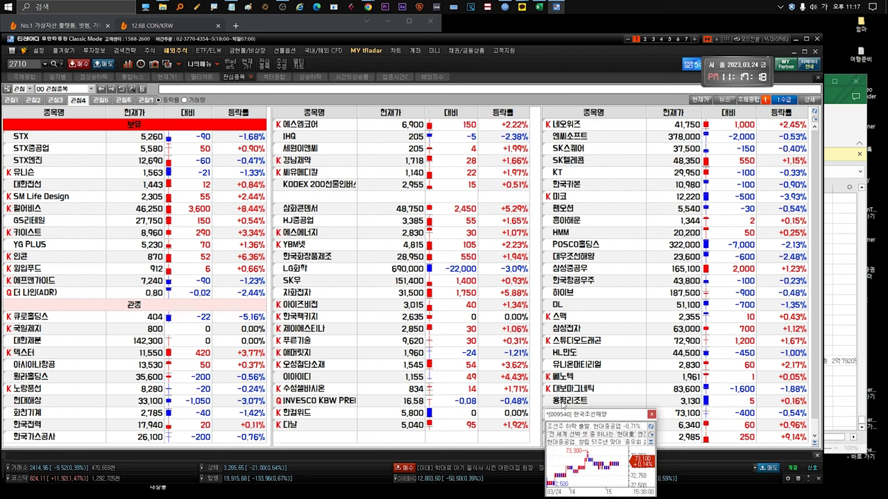
{"action": "left_click", "coordinate": [579, 401]}
{"action": "left_click", "coordinate": [586, 414]}
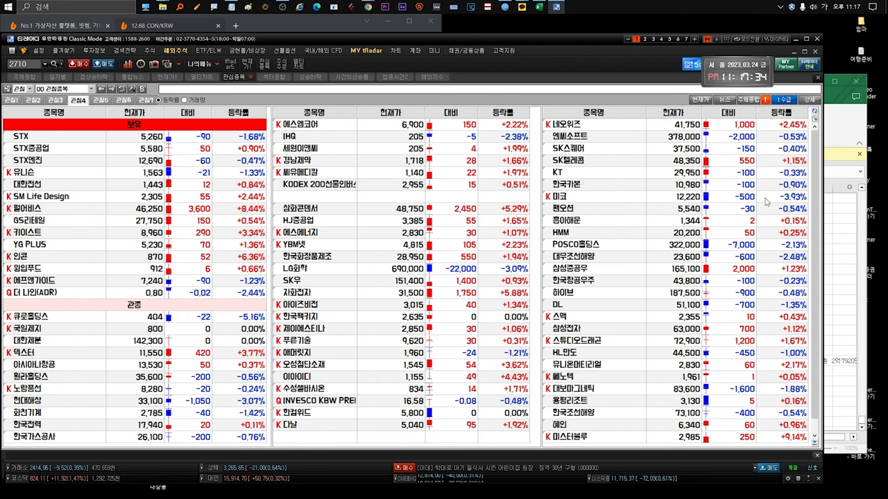
View the daily charts of 미코 and 한국카본 from the watchlist and return to it
{"action": "mouse_move", "coordinate": [576, 372]}
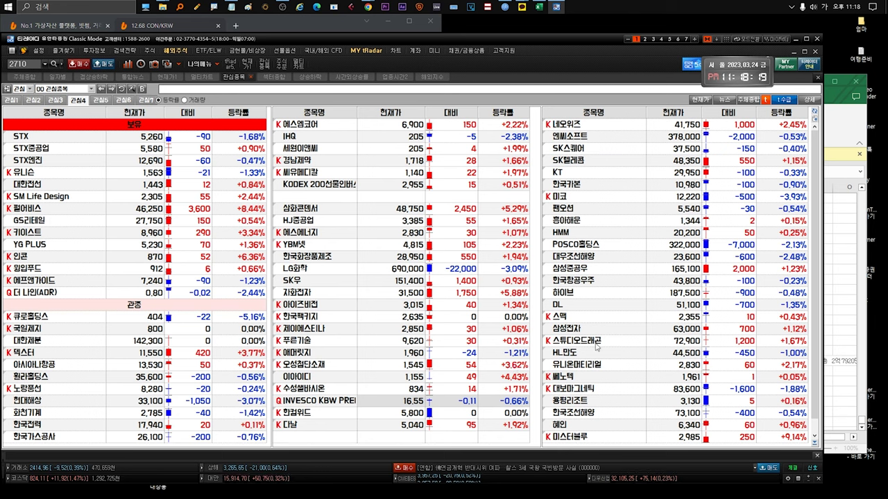
{"action": "left_click", "coordinate": [572, 201]}
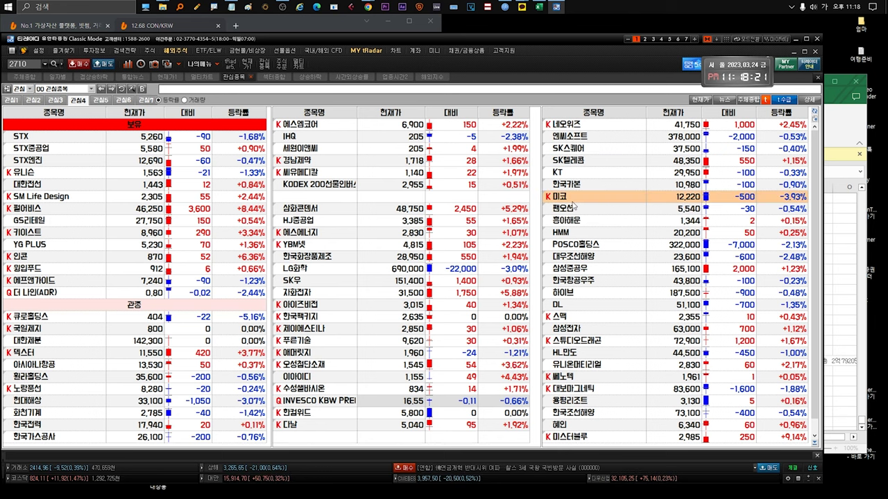
{"action": "key", "text": "ctrl+shift+Tab"}
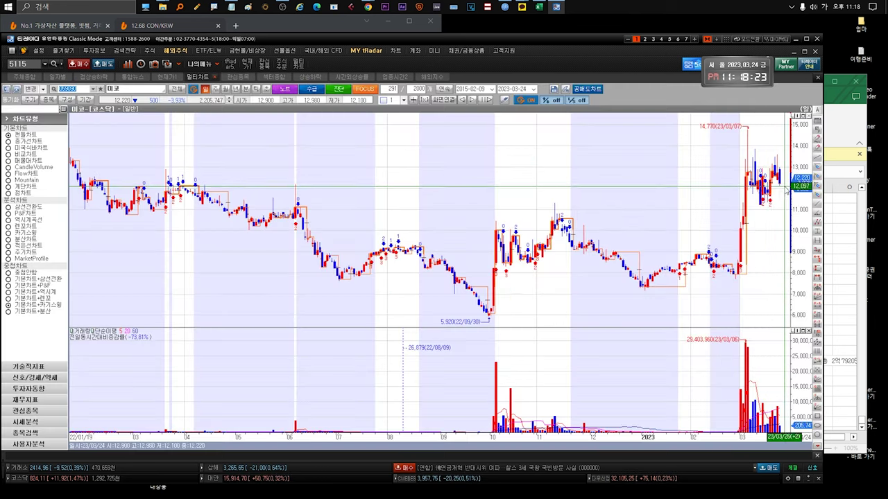
{"action": "key", "text": "ctrl+Tab"}
{"action": "double_click", "coordinate": [565, 185]}
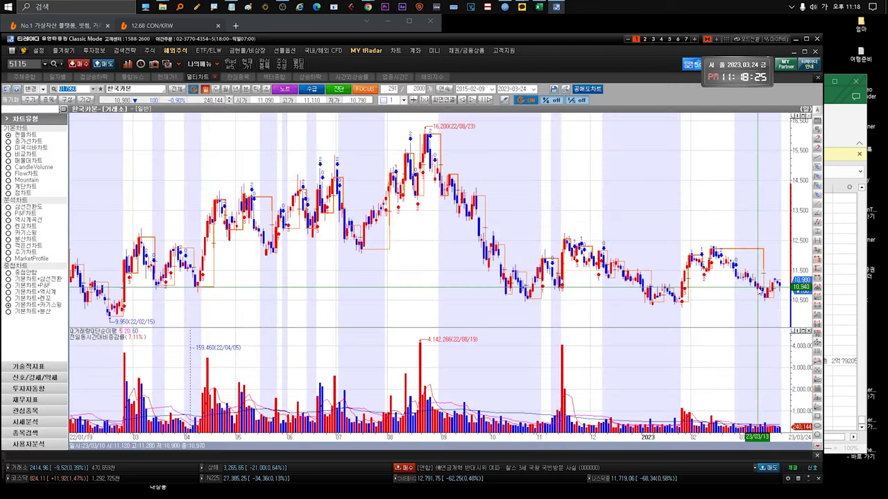
{"action": "key", "text": "Escape"}
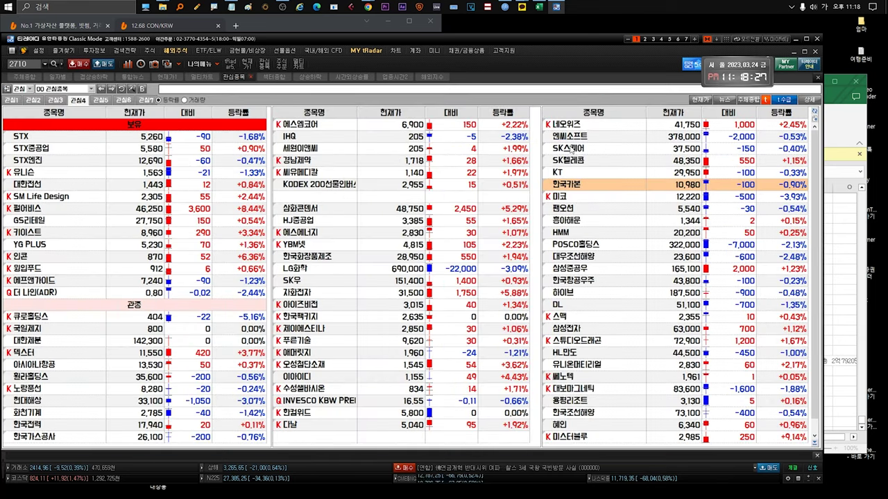
Go through the watchlist rows of SK스퀘어, SK텔레콤, 혜인, 미스터블루 and HL만도 to review their quotes
{"action": "left_click", "coordinate": [571, 149]}
{"action": "left_click", "coordinate": [572, 161]}
{"action": "left_click", "coordinate": [601, 425]}
{"action": "left_click", "coordinate": [601, 435]}
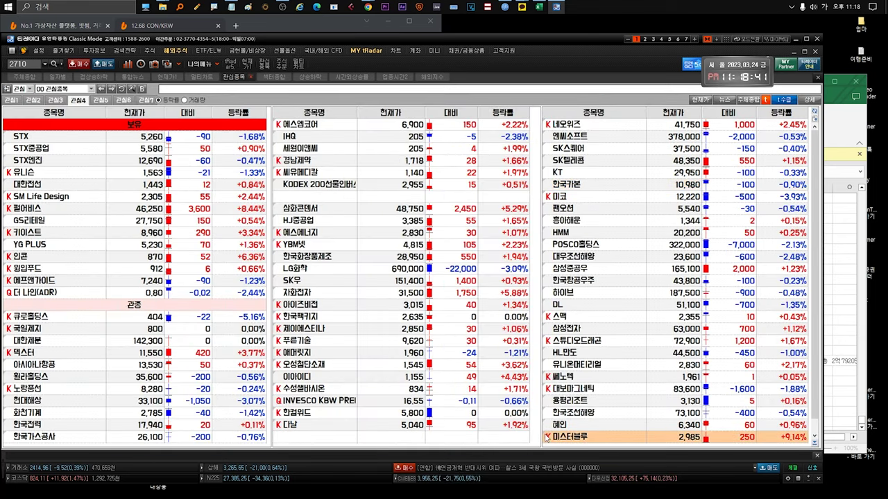
{"action": "mouse_move", "coordinate": [546, 438]}
{"action": "left_click", "coordinate": [597, 354]}
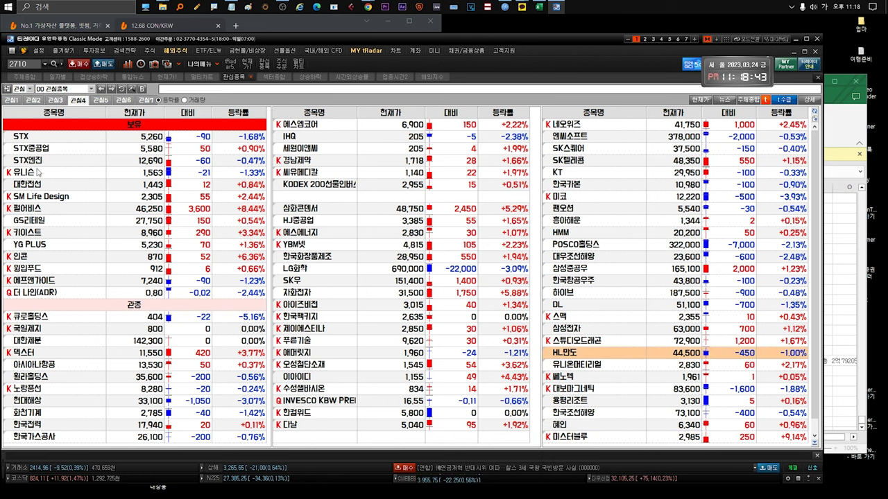